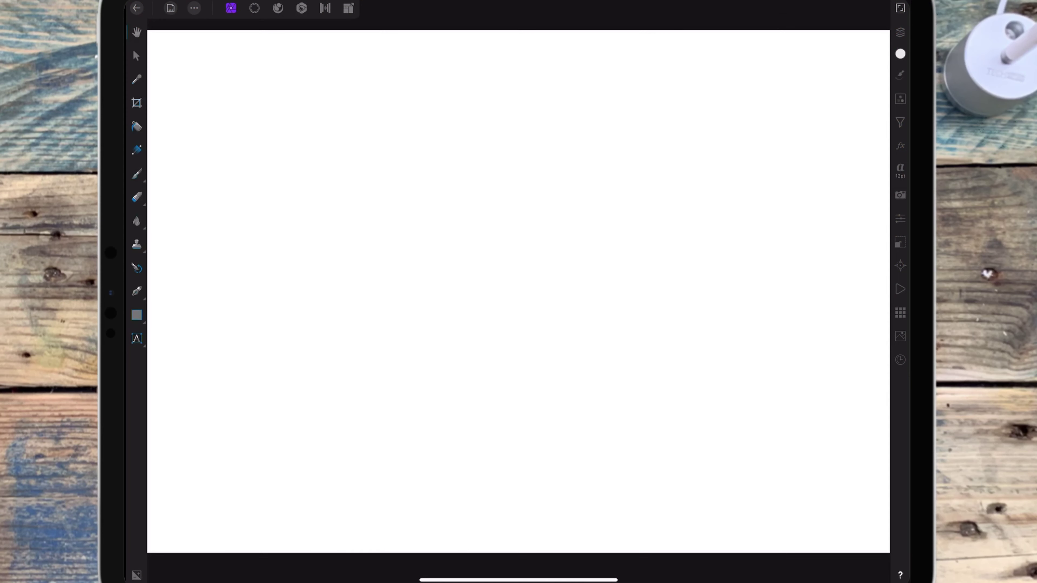
Step: Search Unsplash stock for 'camera' and place the Canon camera photo onto the canvas
left_click(900, 336)
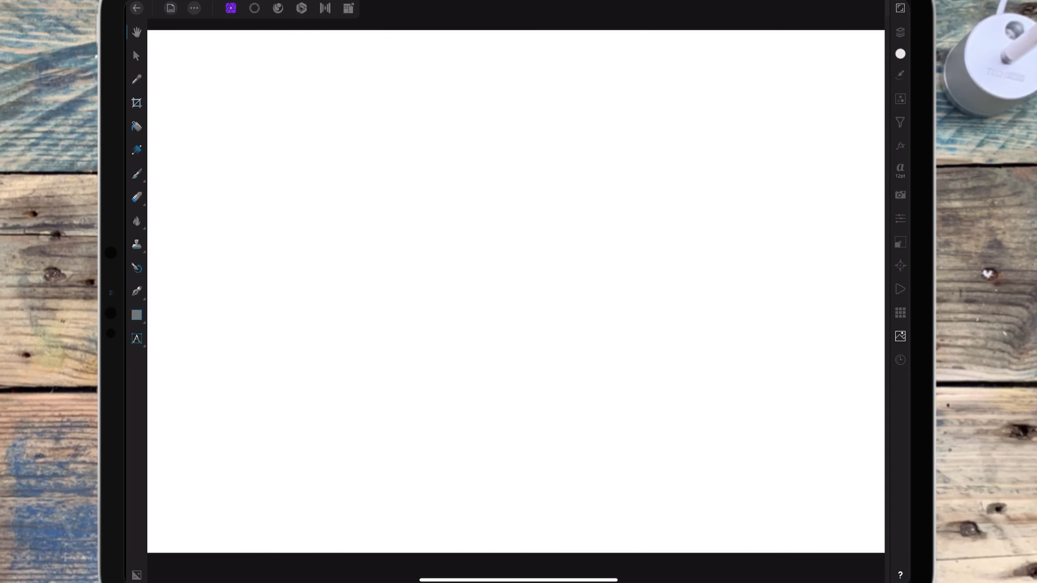
left_click(836, 52)
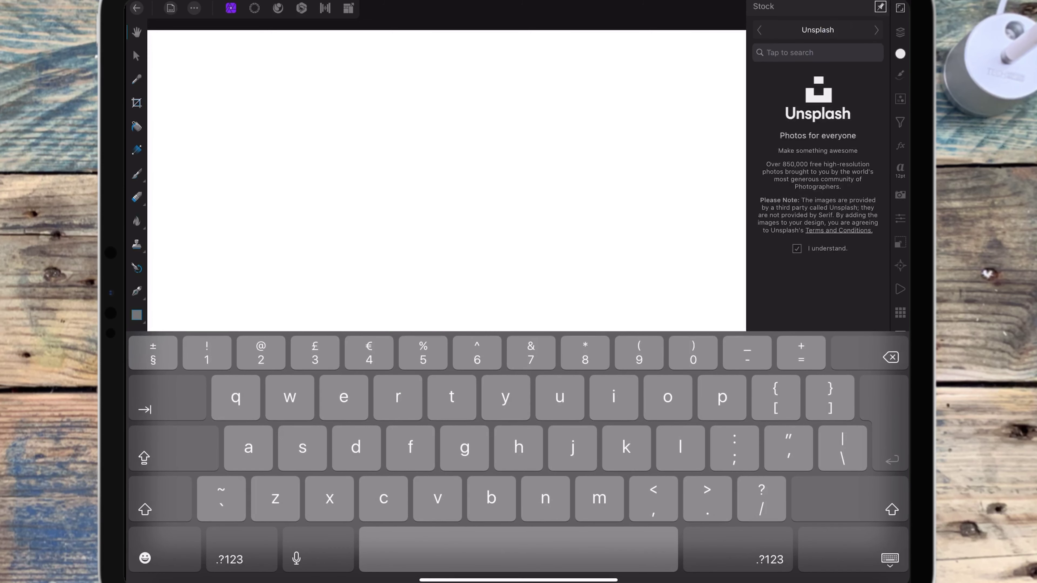
type("c")
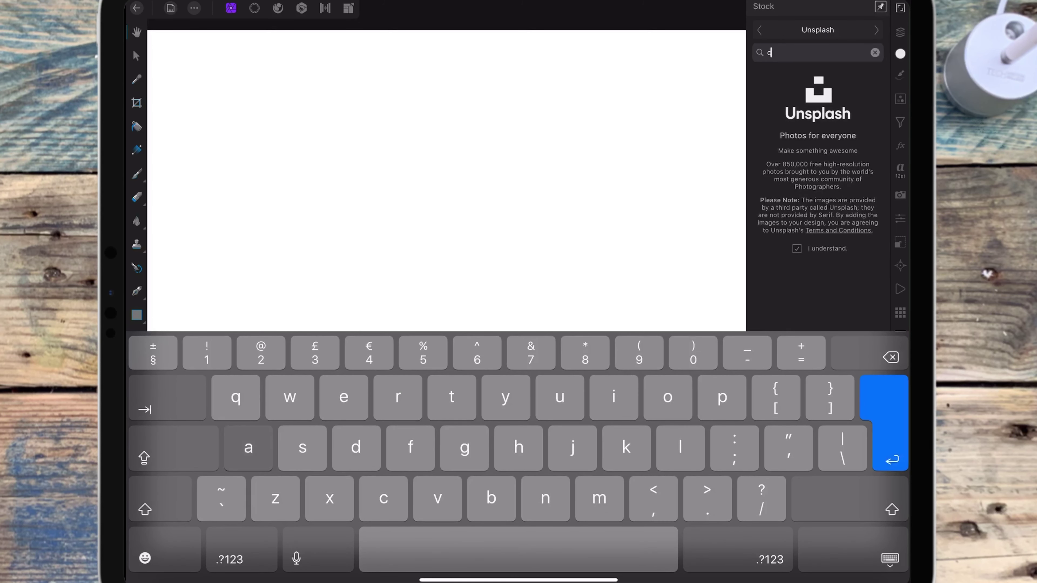
type("amera")
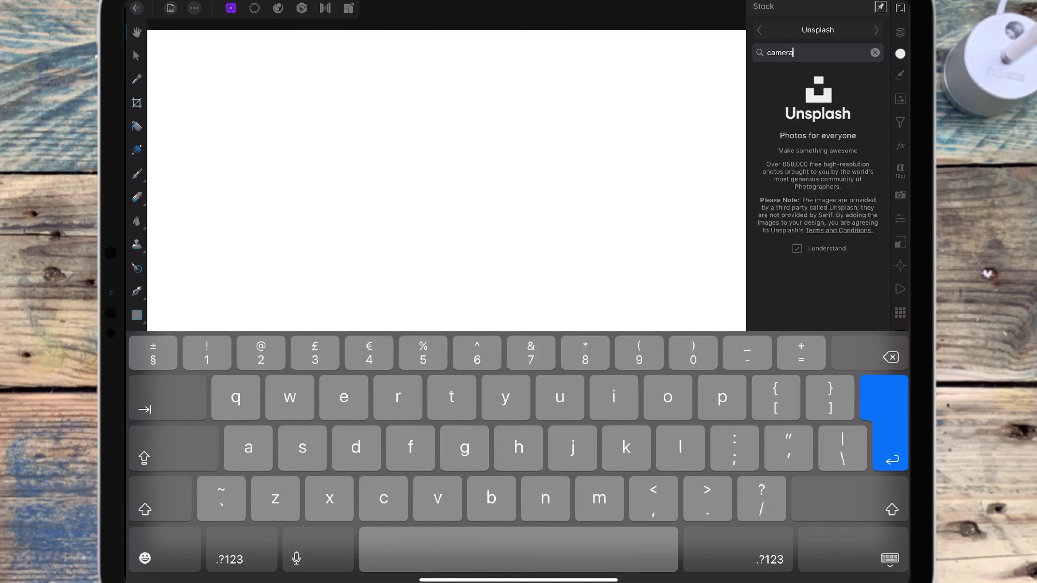
key("Return")
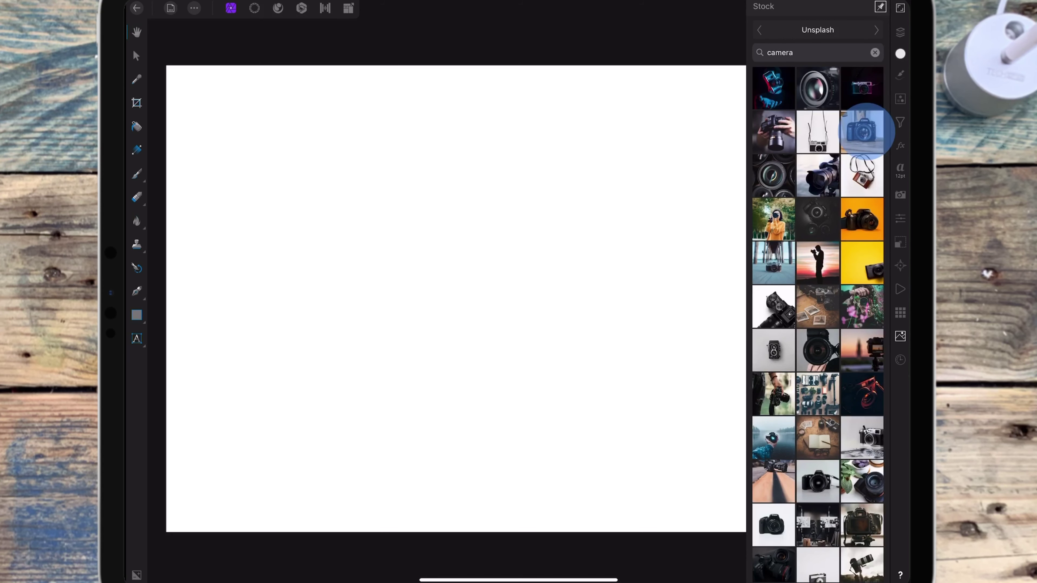
left_click_drag(865, 131, 698, 158)
scroll(734, 286, "up", 5)
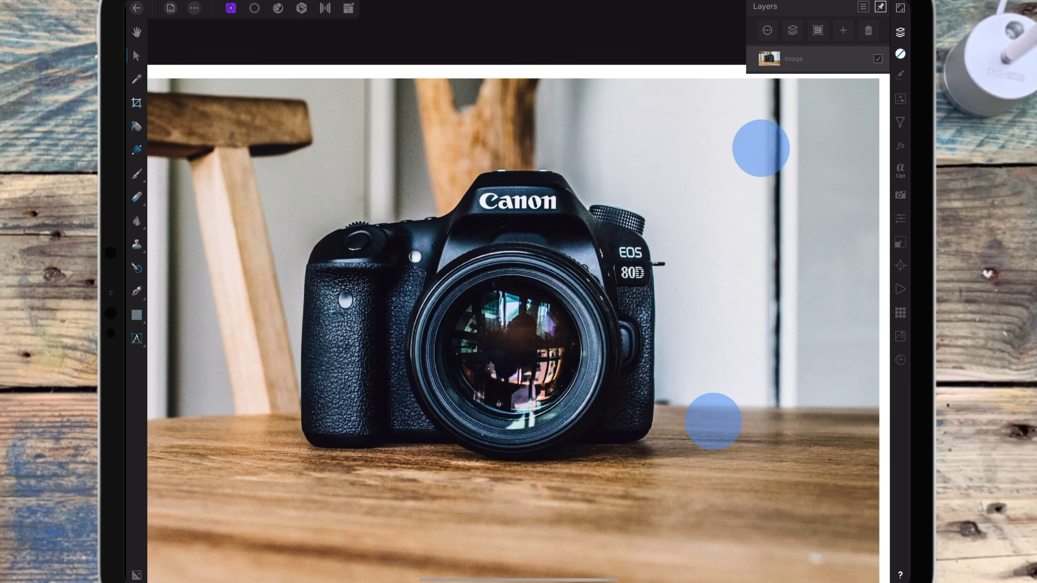
Step: In the Selection persona, paint a selection over the camera with a wider Selection Brush
left_click(255, 8)
key("w")
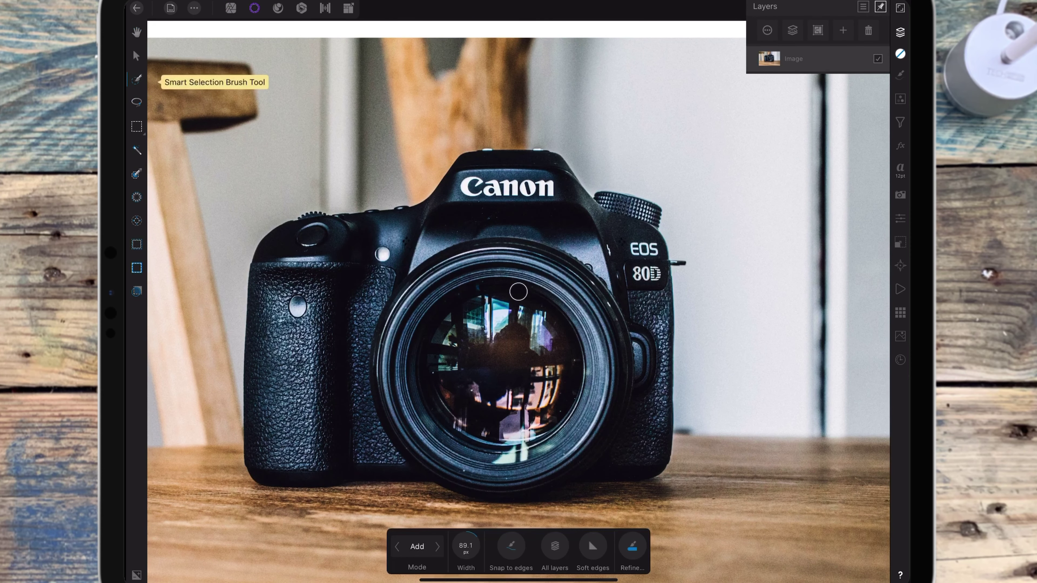
left_click_drag(465, 546, 494, 546)
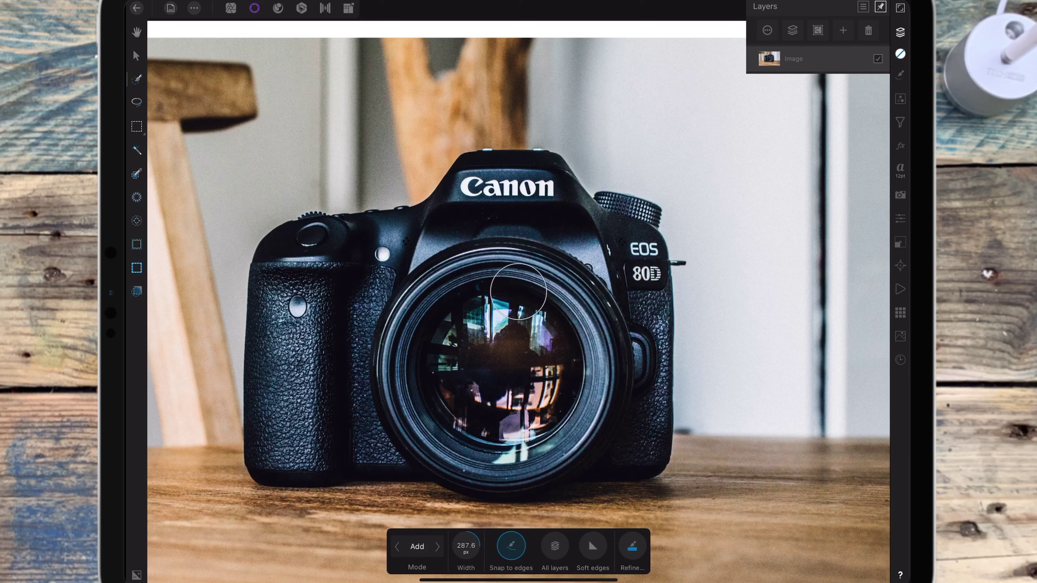
mouse_move(512, 225)
left_mouse_down()
mouse_move(523, 417)
mouse_move(420, 431)
left_mouse_up()
Step: Refine the selection by subtracting the table below the camera and adding the edge beside the EOS badge
left_click(437, 546)
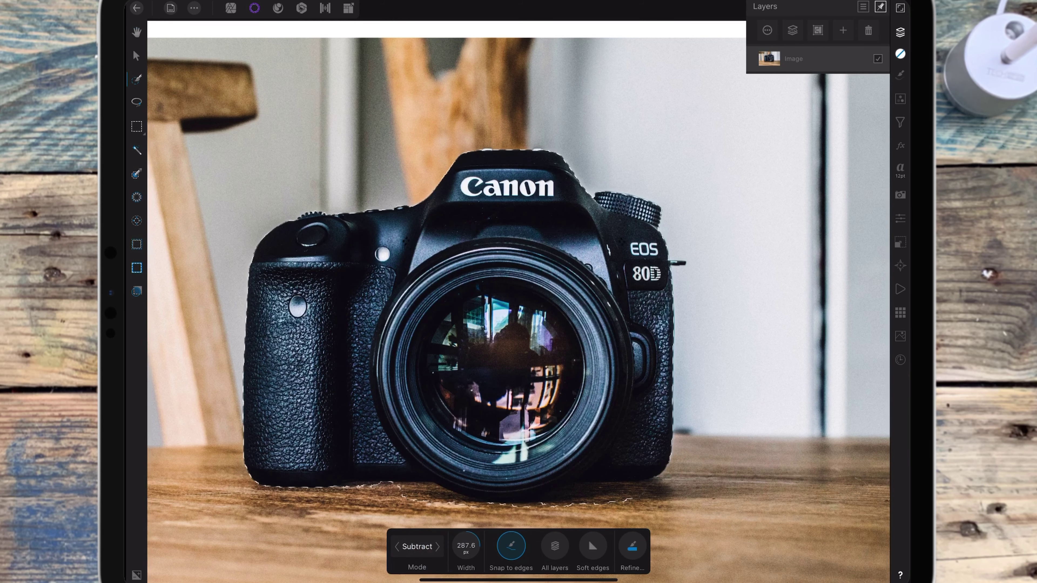
left_click_drag(466, 545, 353, 567)
left_click_drag(351, 498, 419, 503)
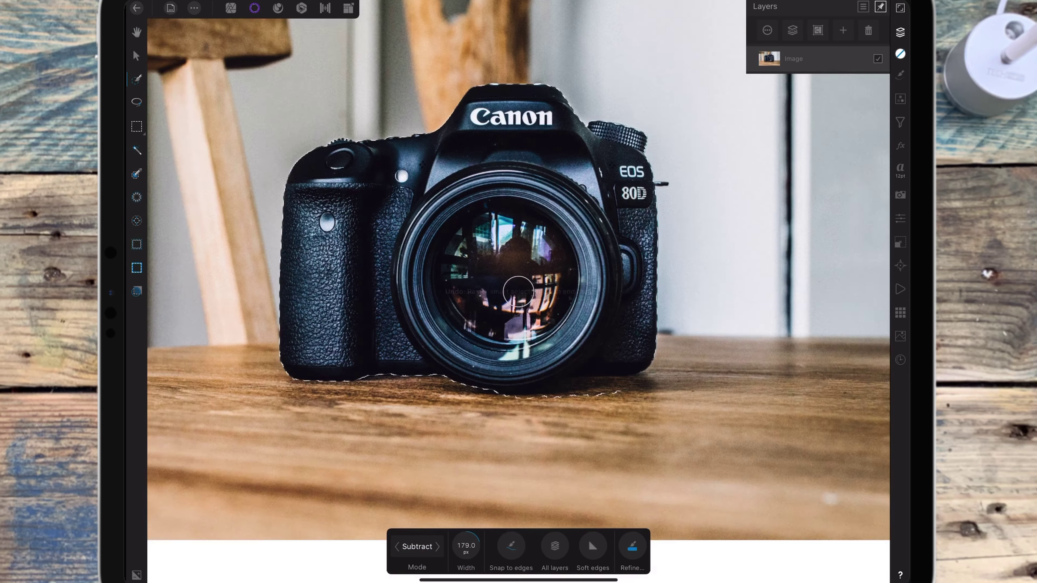
left_click_drag(466, 546, 433, 546)
scroll(518, 291, "up", 5)
left_click_drag(350, 410, 732, 431)
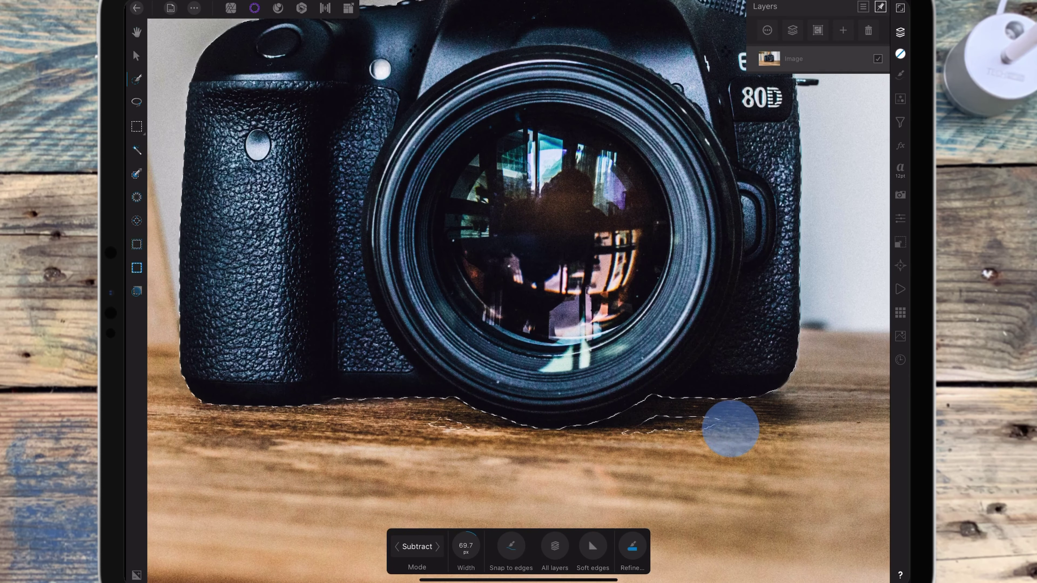
scroll(518, 292, "down", 5)
scroll(518, 292, "up", 5)
left_click(417, 547)
left_click_drag(465, 546, 449, 546)
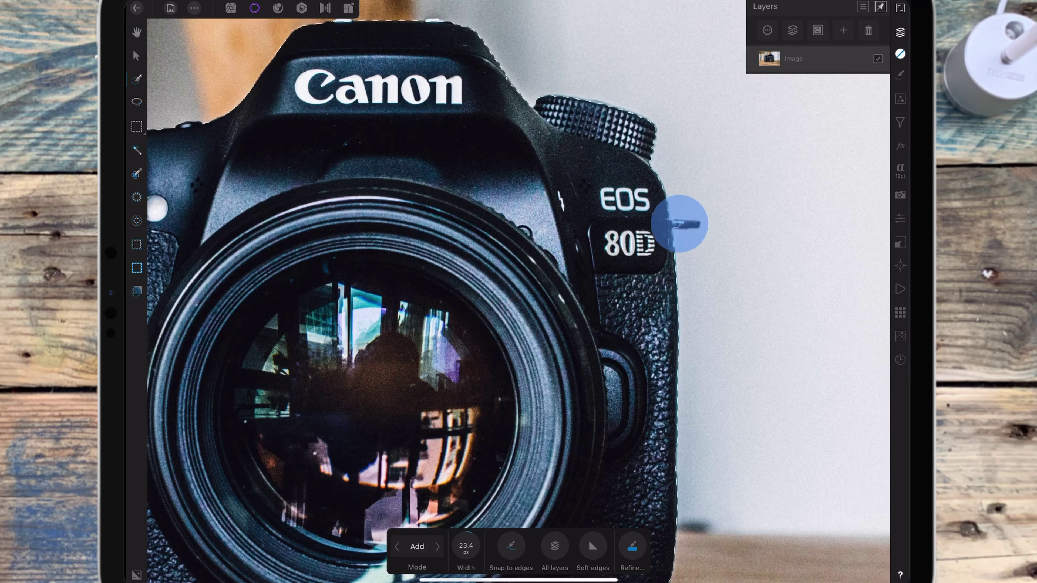
left_click_drag(686, 192, 690, 253)
Step: Add a Mask Layer from the selection to cut the camera out of its background
left_click(767, 30)
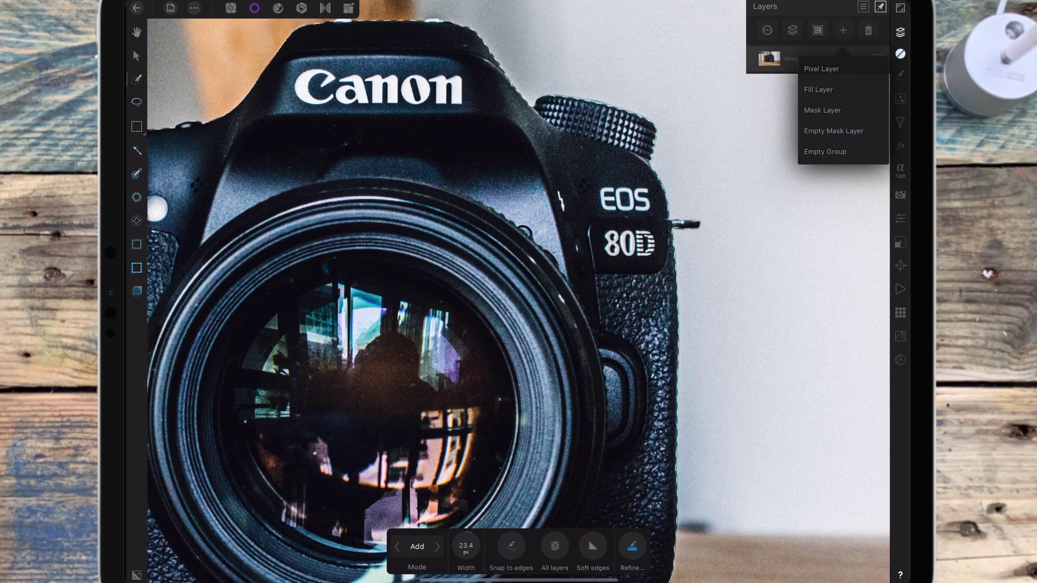
left_click(812, 109)
scroll(659, 217, "down", 3)
scroll(659, 216, "down", 2)
scroll(627, 265, "down", 2)
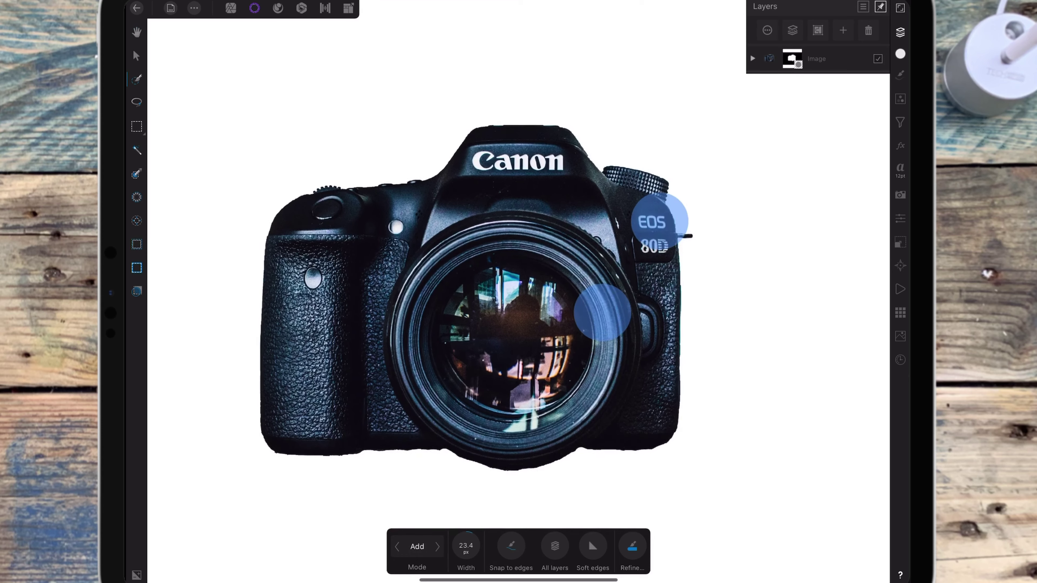
left_click(580, 325)
left_click(579, 301)
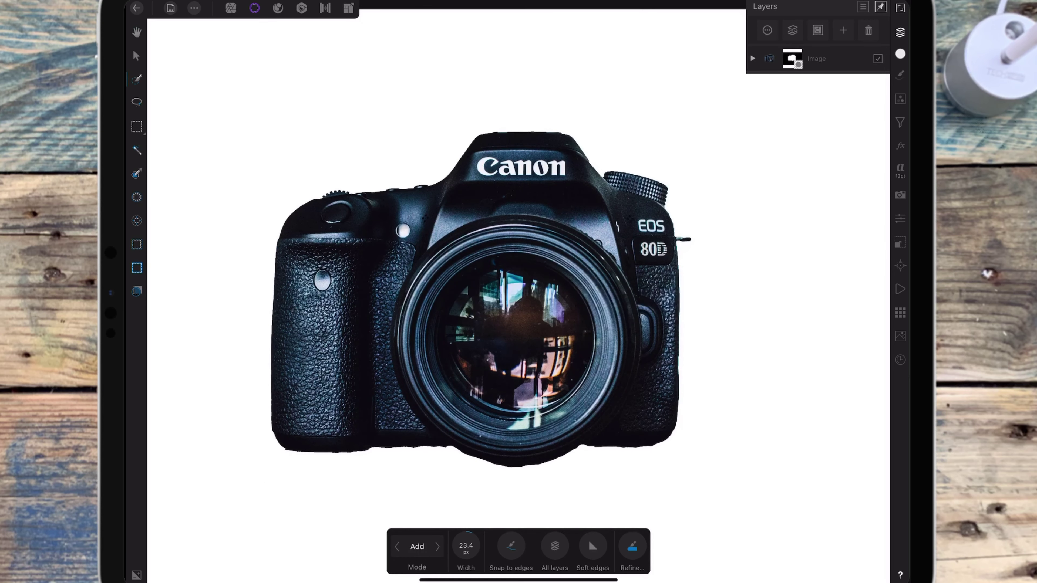
scroll(518, 291, "down", 3)
left_click_drag(664, 238, 637, 261)
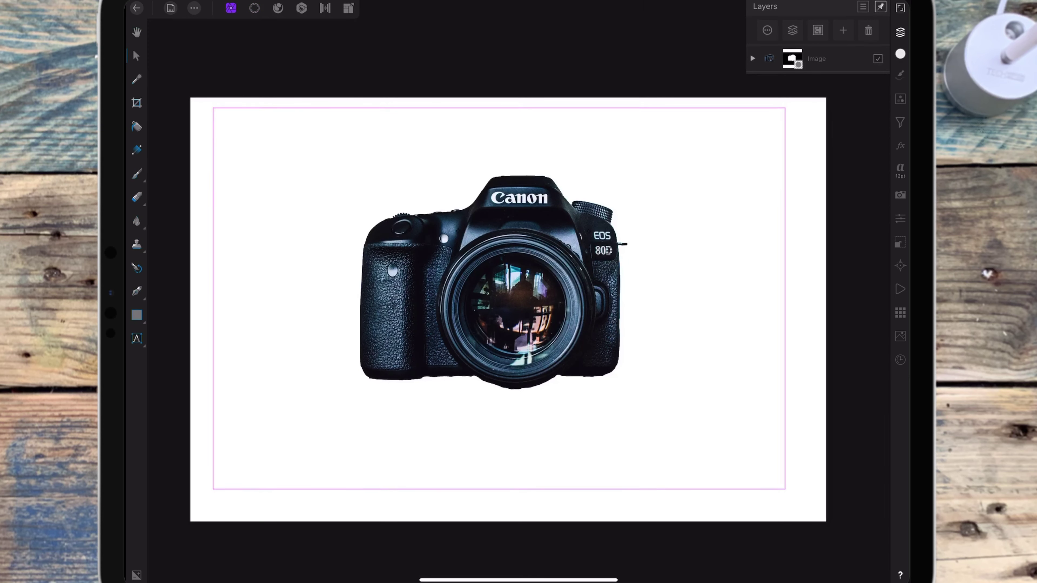
Step: Add an empty pixel layer and draw a constrained circular elliptical-marquee selection beside the camera
left_click(136, 56)
left_click(843, 30)
left_click(821, 69)
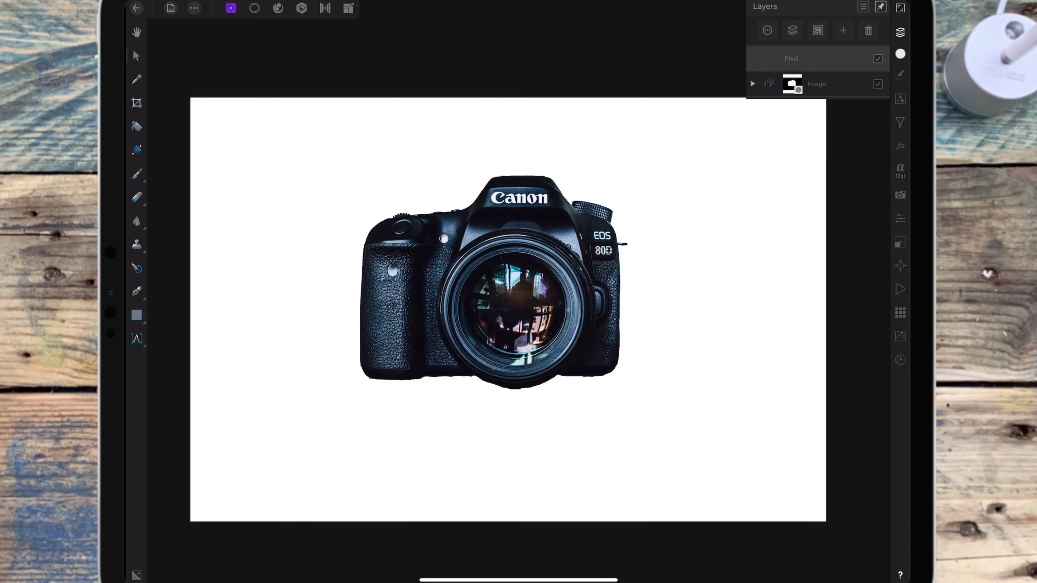
left_click(255, 8)
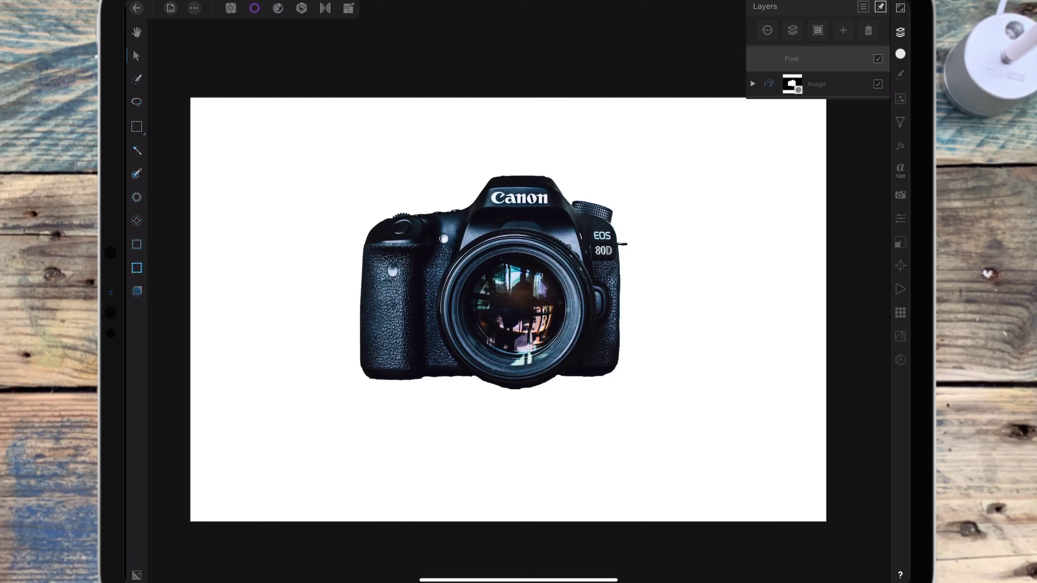
left_click(136, 127)
left_click(215, 116)
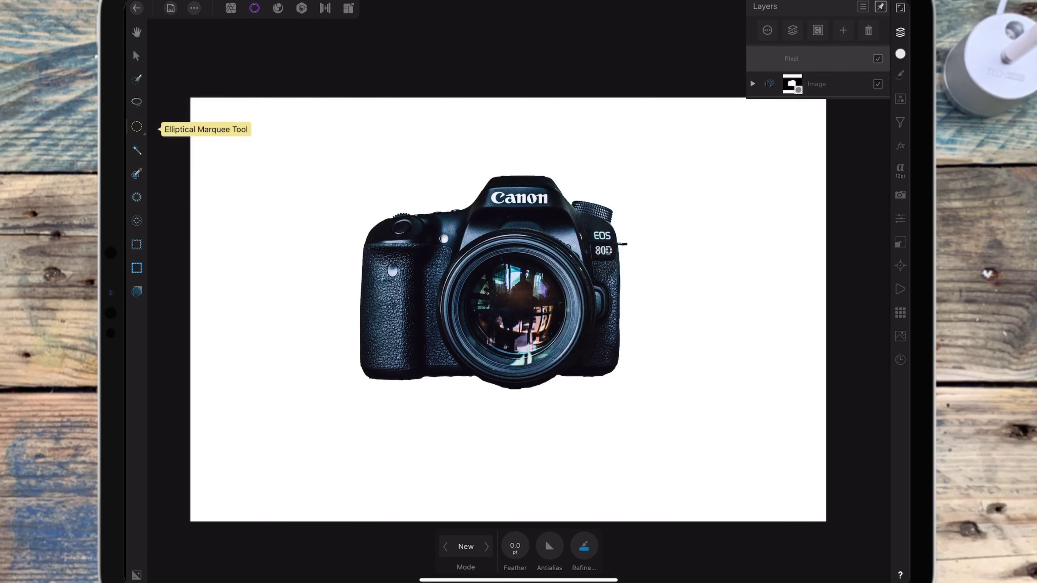
left_click_drag(612, 271, 723, 388)
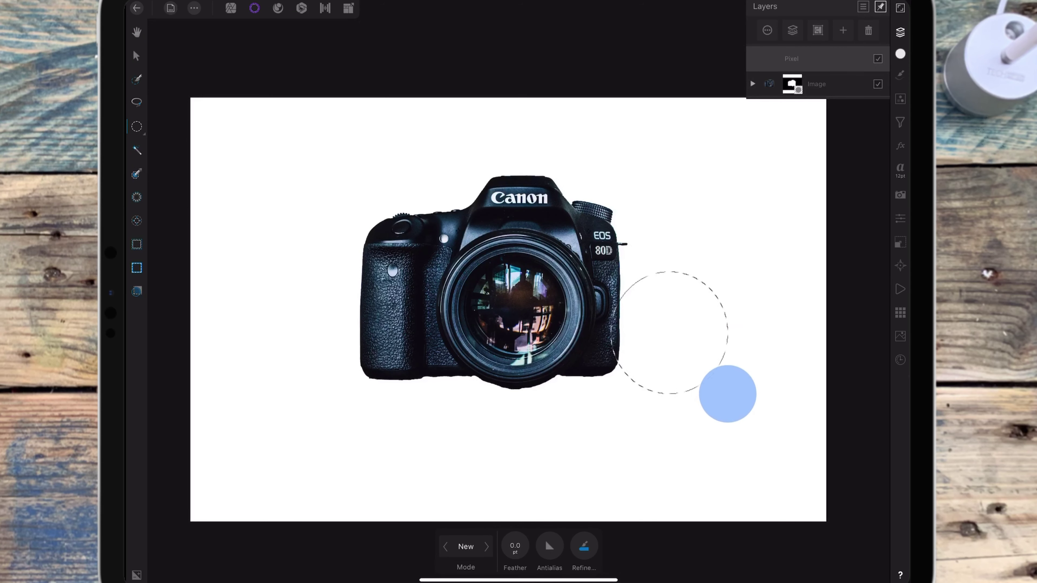
left_click(298, 362)
left_click(296, 370)
left_click_drag(727, 393, 725, 392)
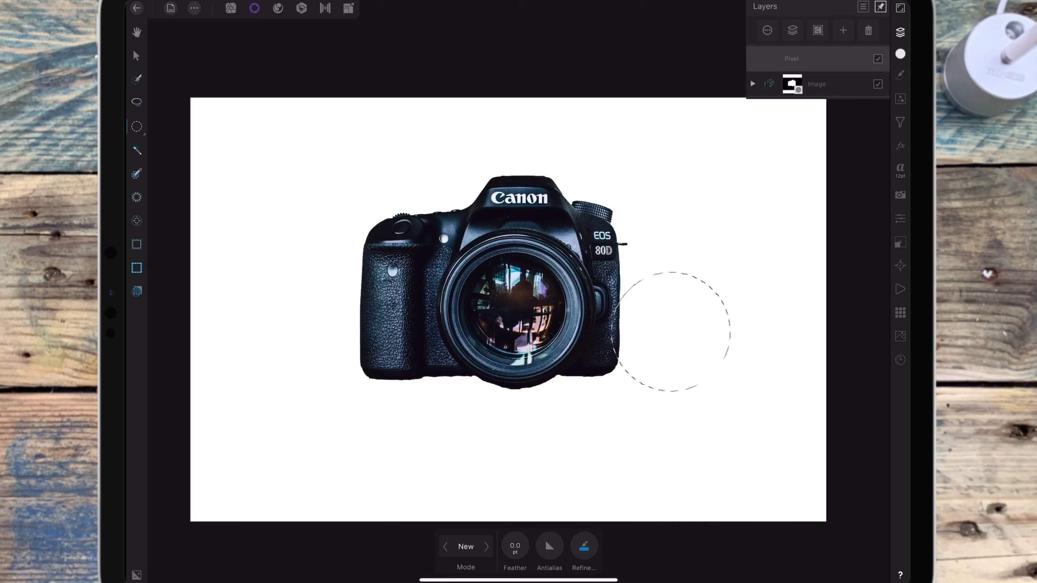
Step: Move the circular selection onto the camera lens and shrink it to about 887 px
left_click(136, 56)
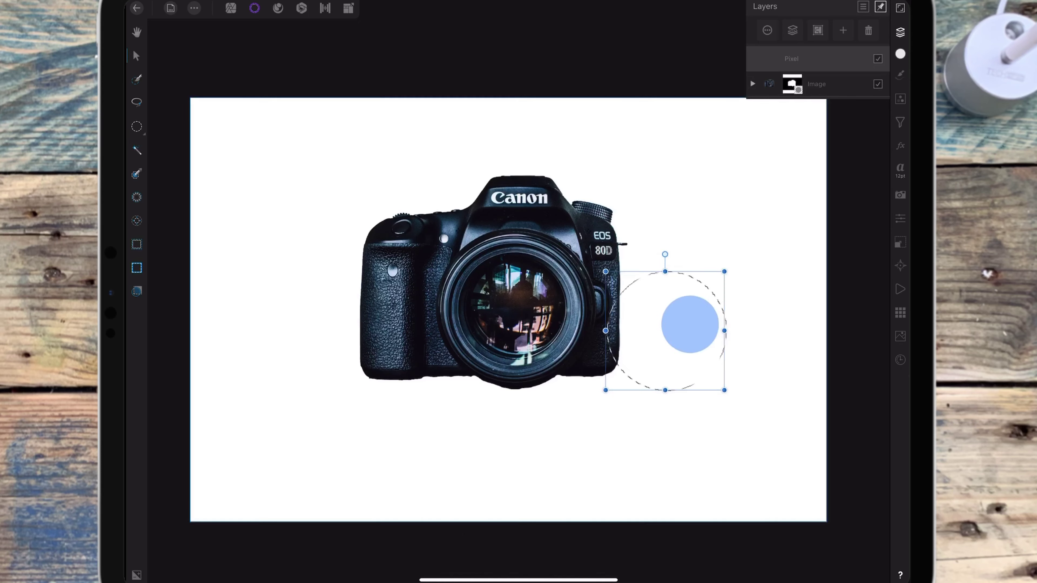
left_click_drag(690, 320, 514, 297)
scroll(661, 316, "up", 5)
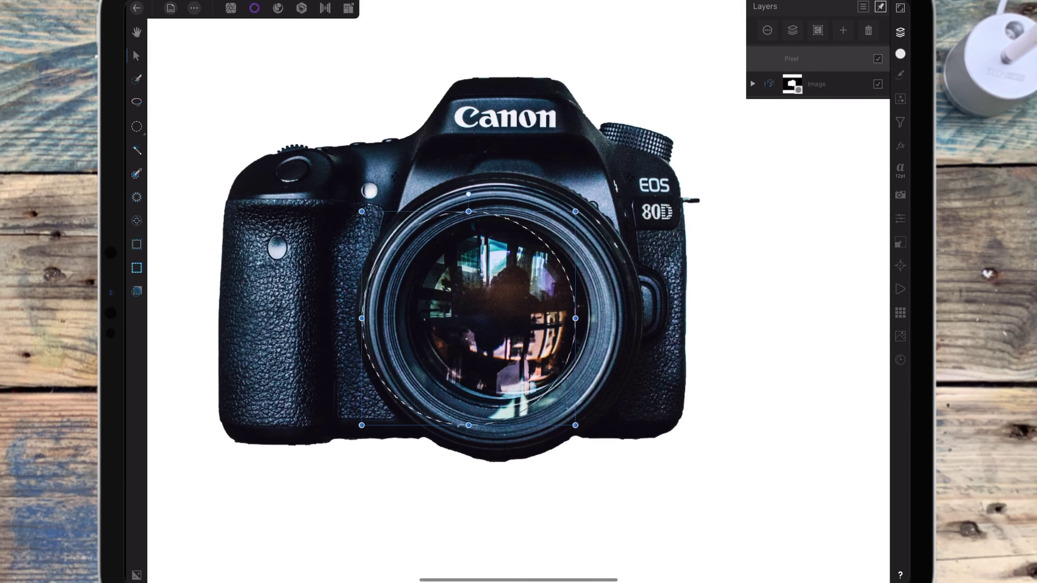
left_click_drag(543, 340, 543, 340)
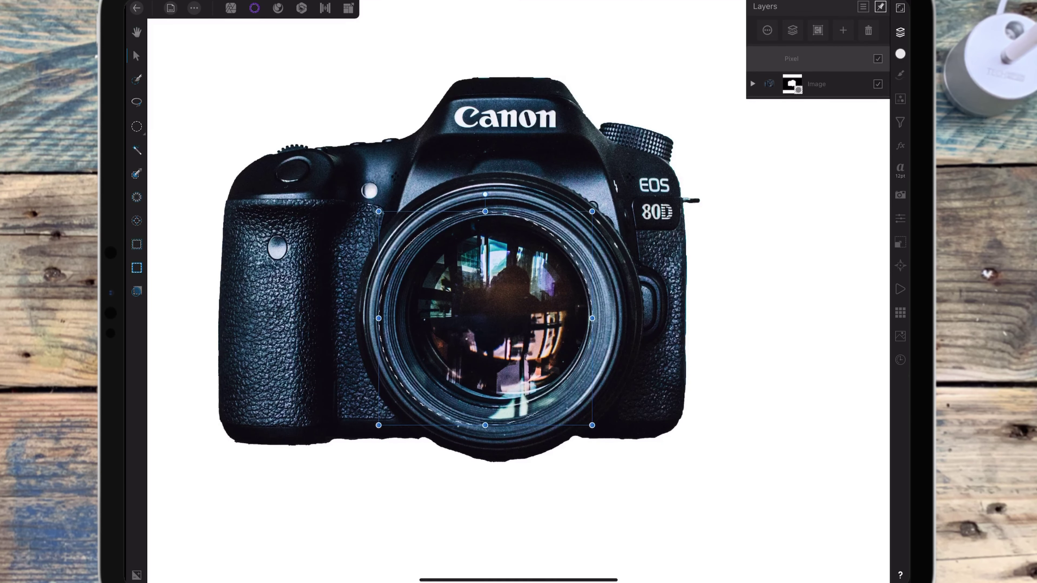
left_click_drag(592, 211, 587, 216)
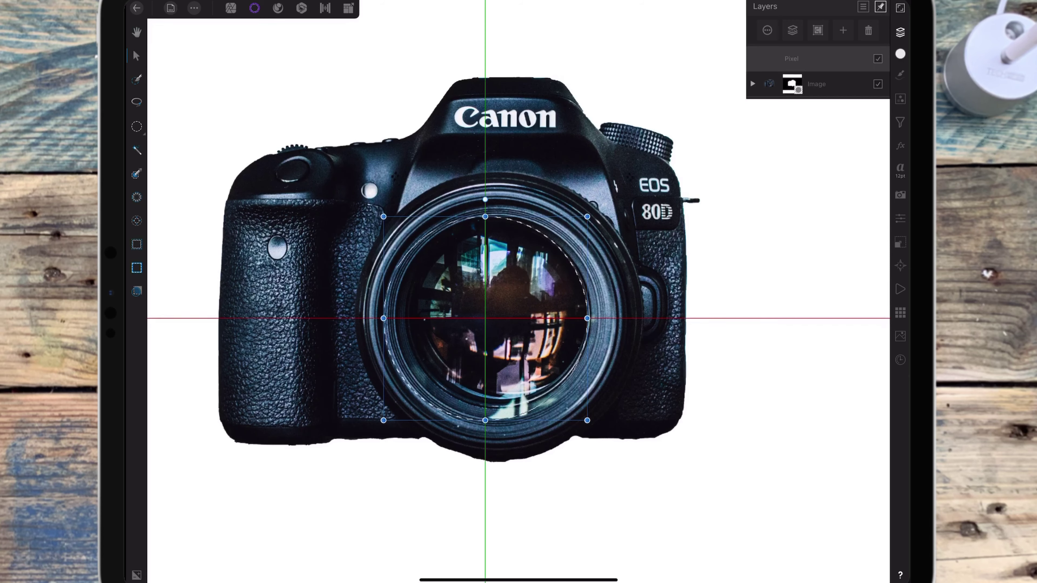
left_click_drag(384, 420, 399, 404)
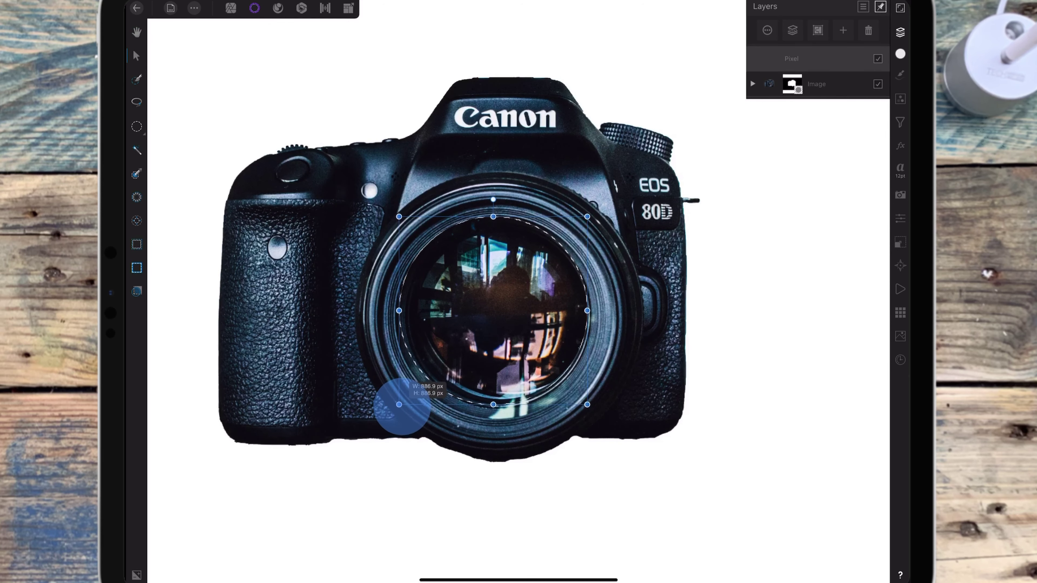
Step: Align the selection's top, right, bottom and left edges with the lens glass, zooming to check
scroll(666, 331, "up", 5)
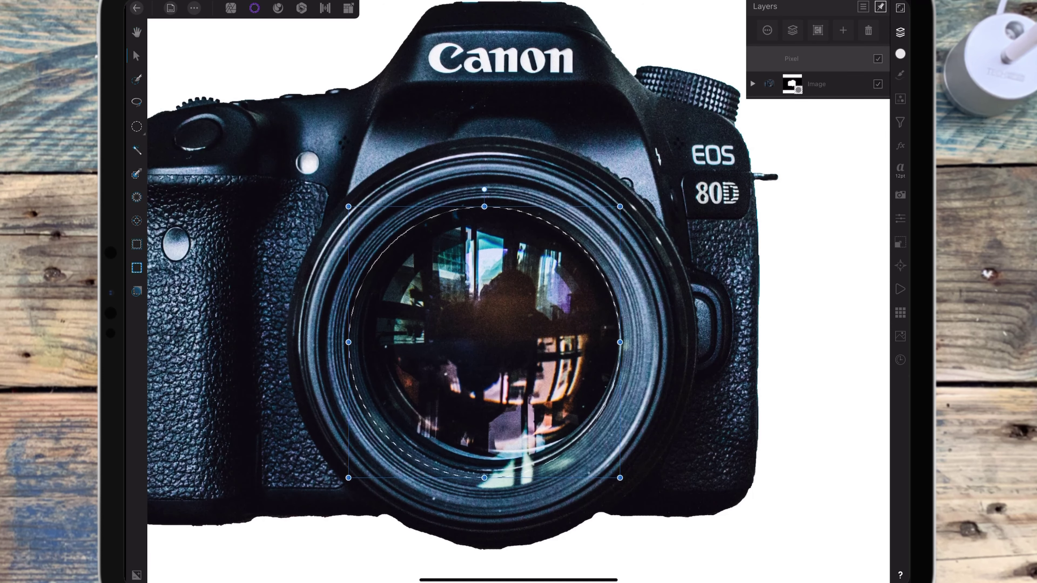
left_click_drag(620, 206, 613, 212)
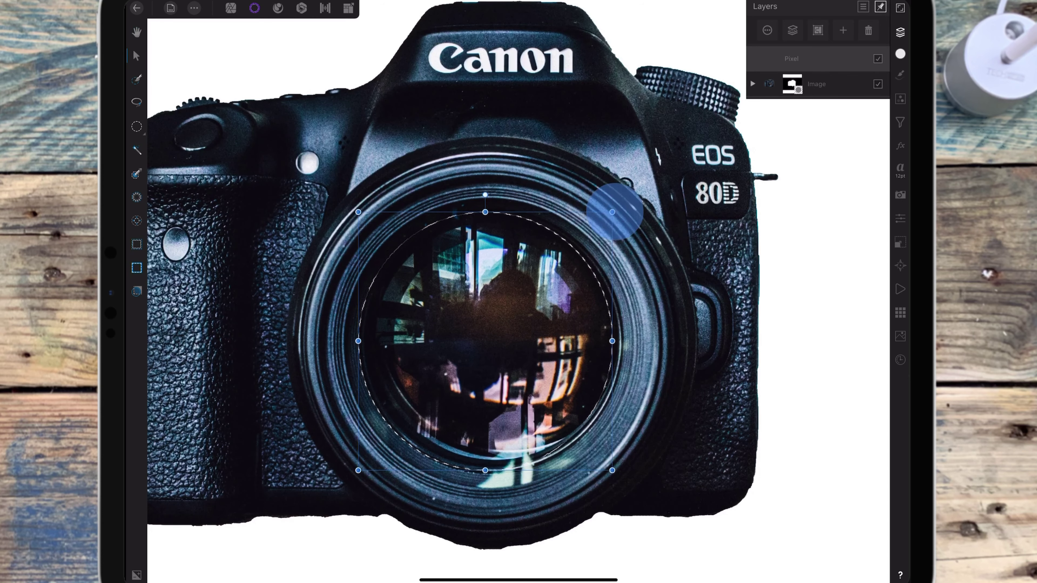
left_click_drag(612, 341, 616, 337)
left_click_drag(485, 470, 487, 464)
left_click_drag(358, 341, 359, 337)
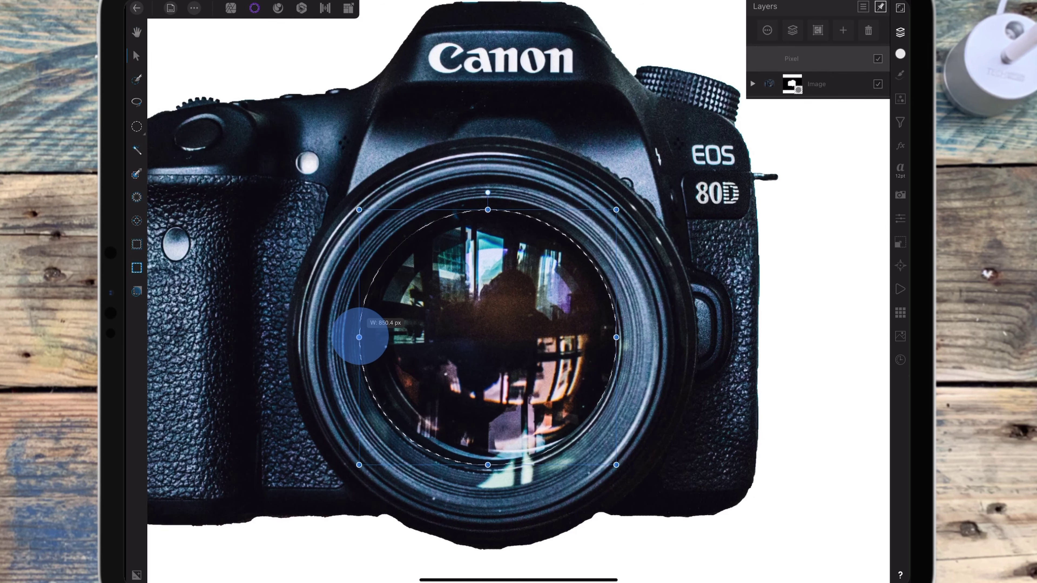
scroll(608, 286, "up", 5)
left_click_drag(637, 203, 637, 204)
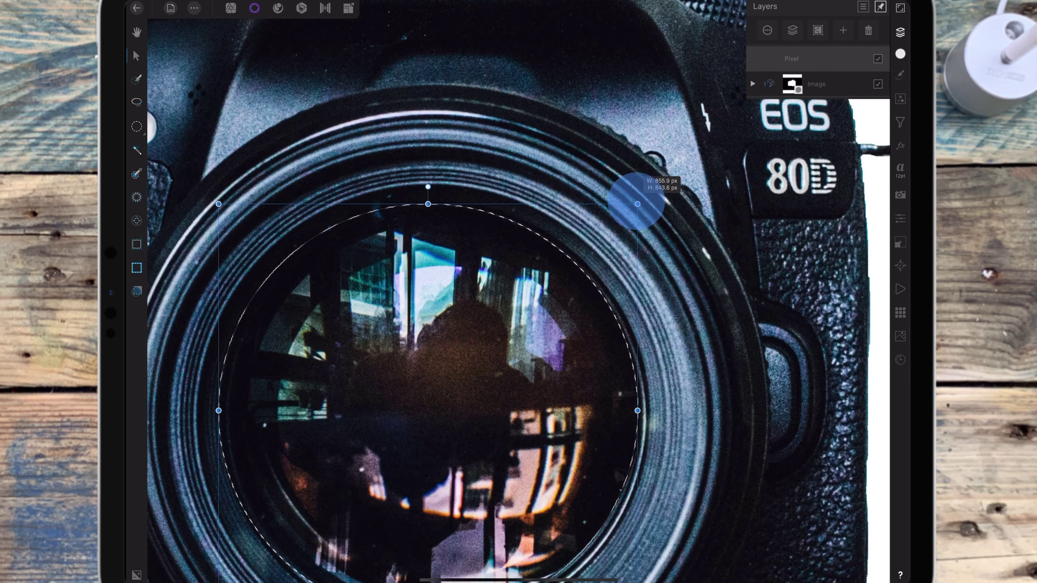
scroll(445, 315, "down", 3)
left_click_drag(278, 312, 281, 315)
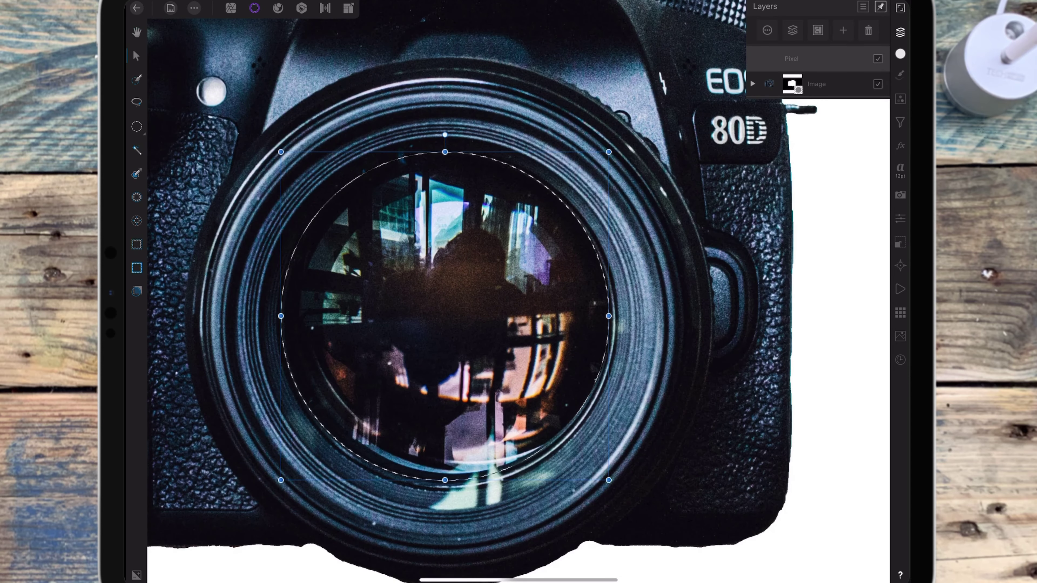
scroll(445, 315, "up", 5)
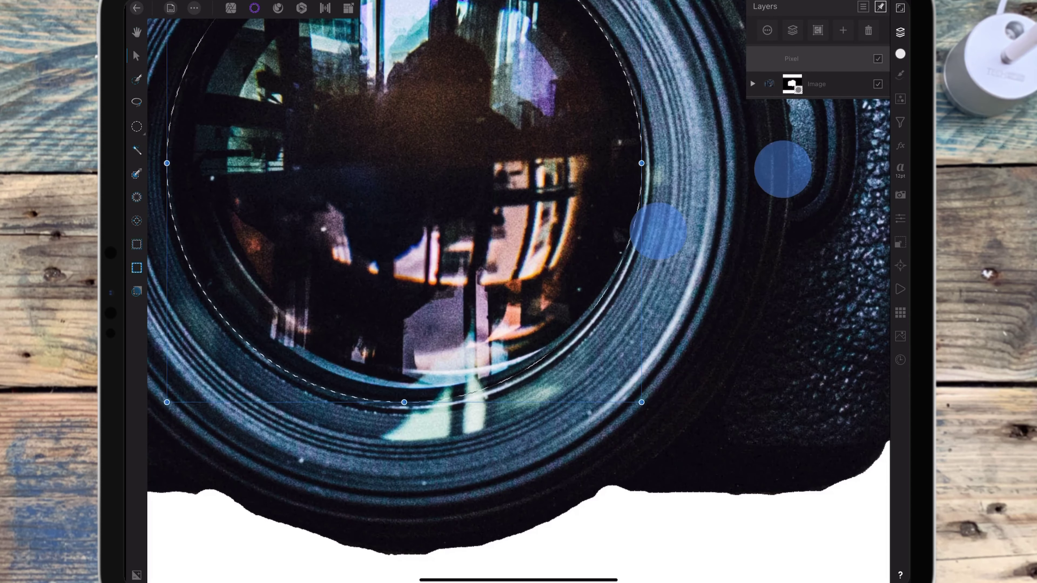
scroll(720, 200, "down", 5)
scroll(523, 286, "up", 5)
scroll(522, 286, "down", 5)
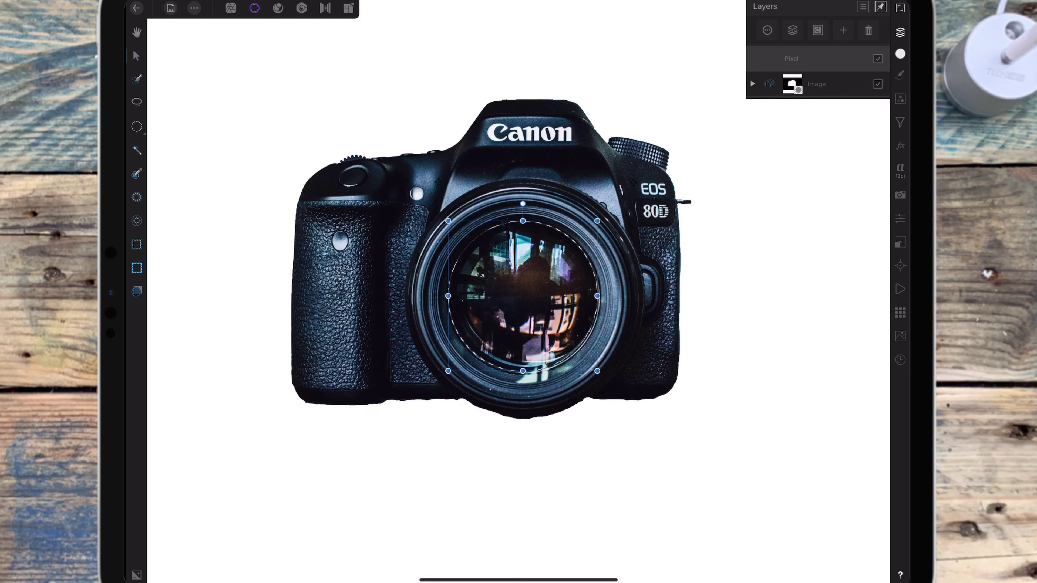
Step: On the camera Image layer, erase the lens glass inside the circular selection with the Erase Brush
left_click(817, 84)
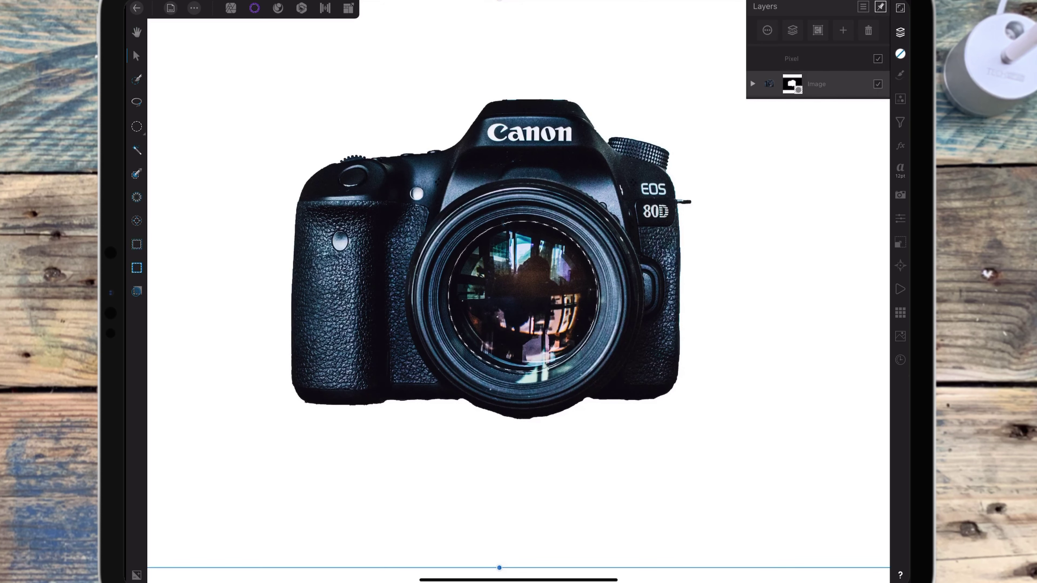
key("super+1")
key("e")
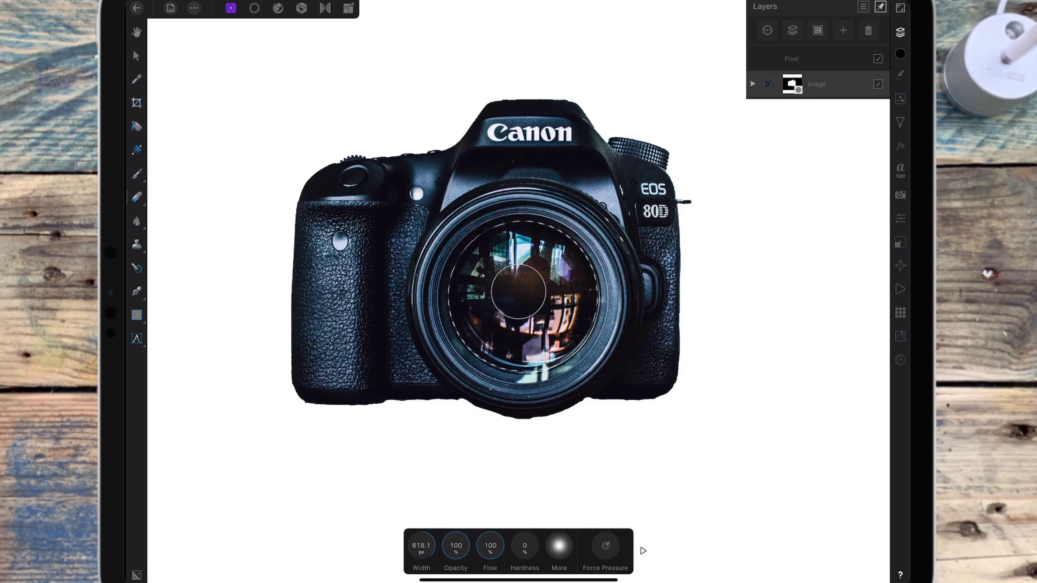
left_click_drag(520, 267, 494, 347)
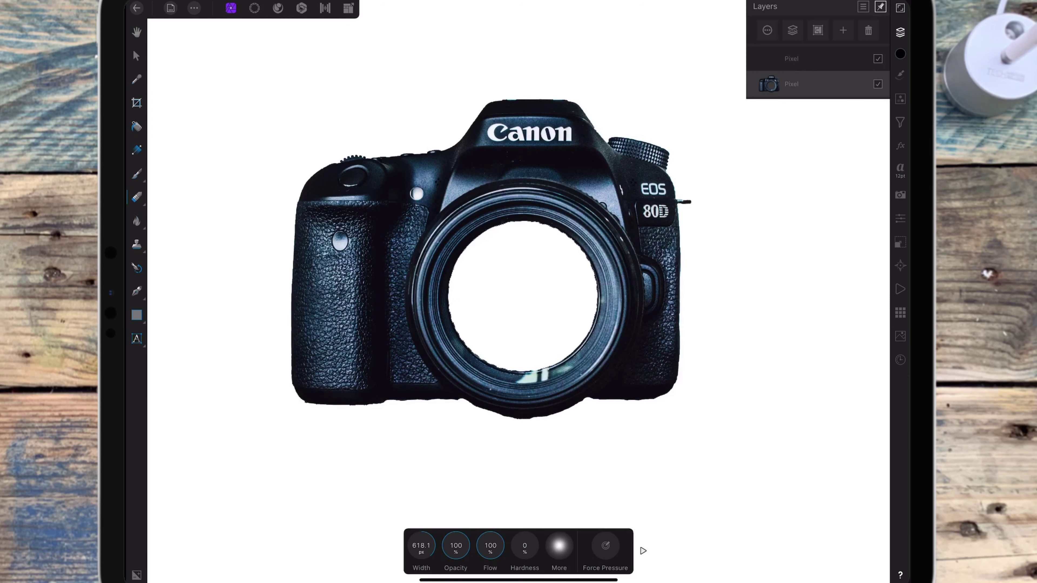
left_click(533, 292)
scroll(650, 284, "down", 3)
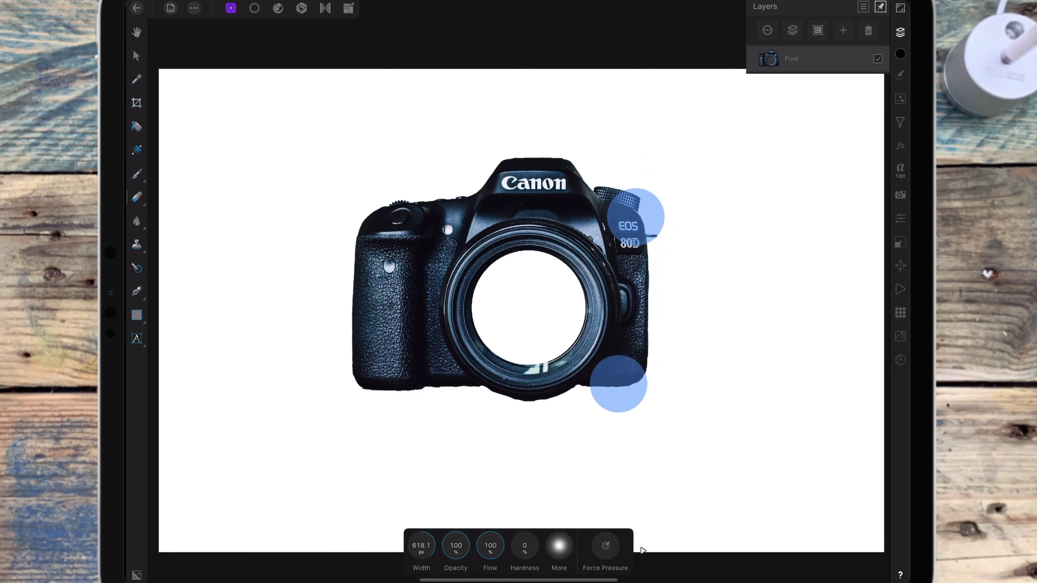
scroll(518, 292, "down", 3)
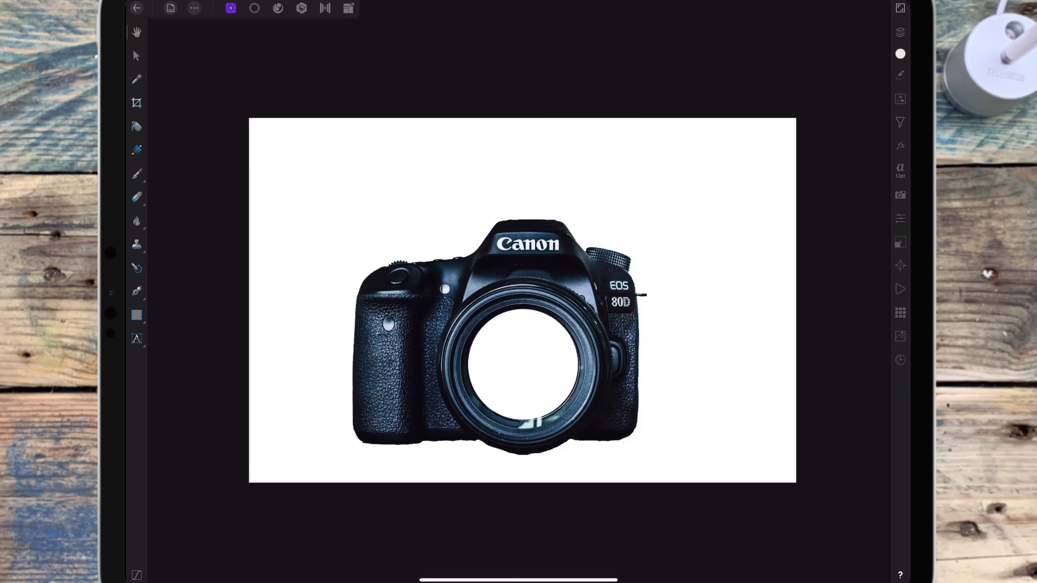
Step: Search Unsplash stock for 'road' and add the forest road photo to the document
left_click(900, 336)
left_click(819, 53)
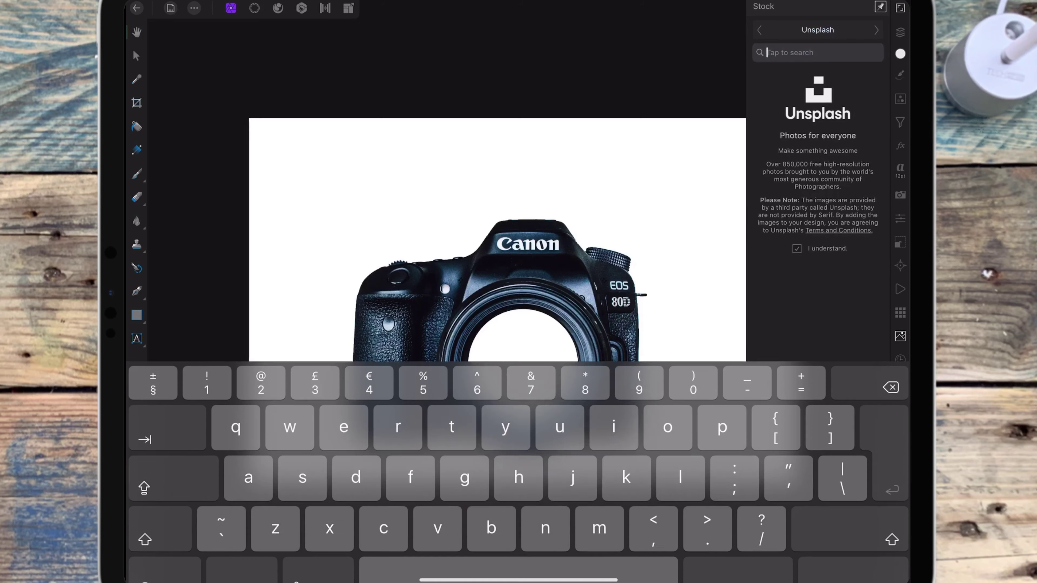
type("roa")
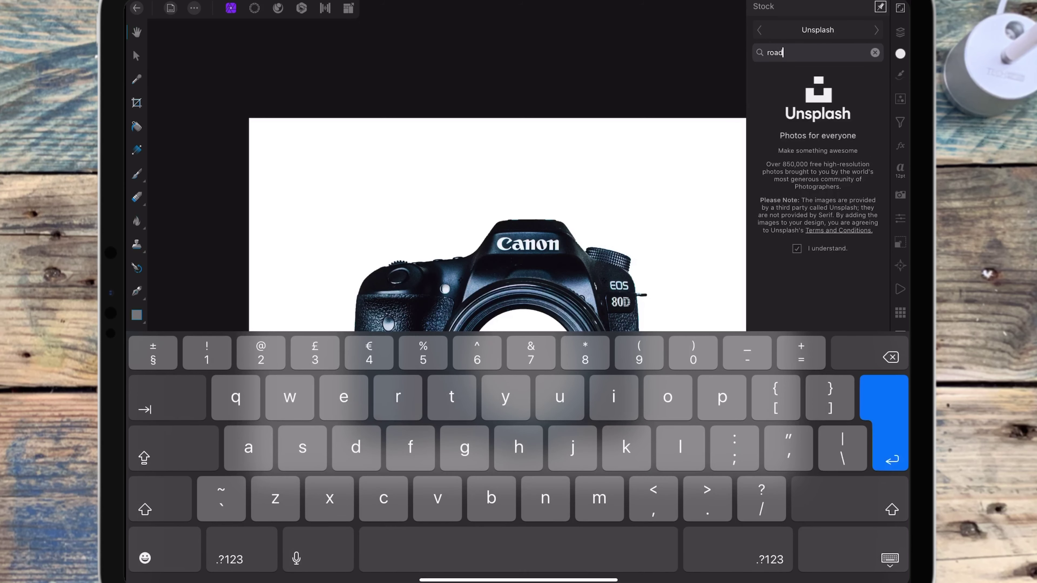
type("d")
key("Return")
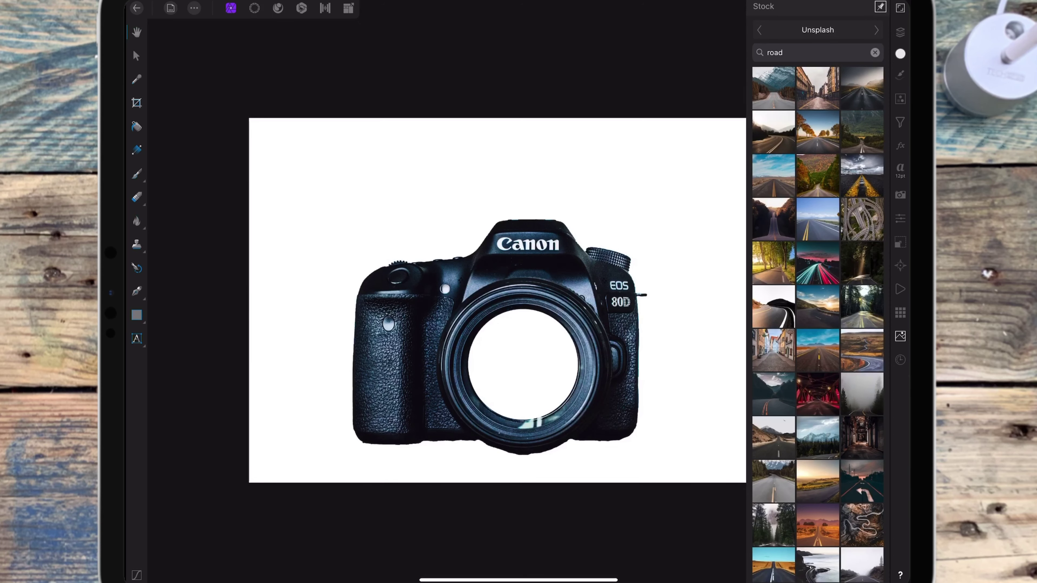
left_click(772, 224)
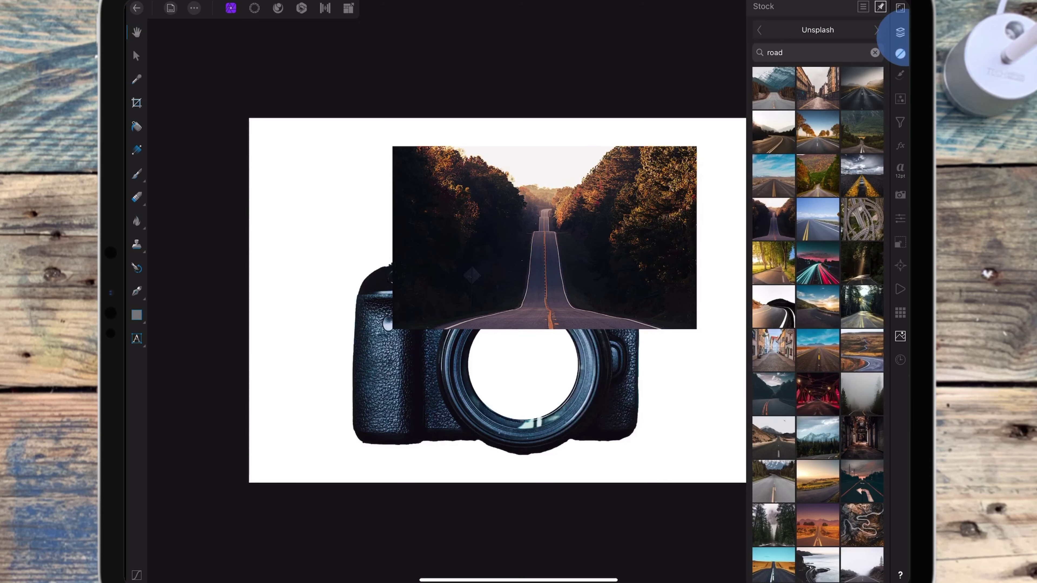
Step: Move the road photo below the camera layer, scale it to cover the canvas, and enlarge the camera
left_click(897, 35)
left_click_drag(845, 58, 844, 91)
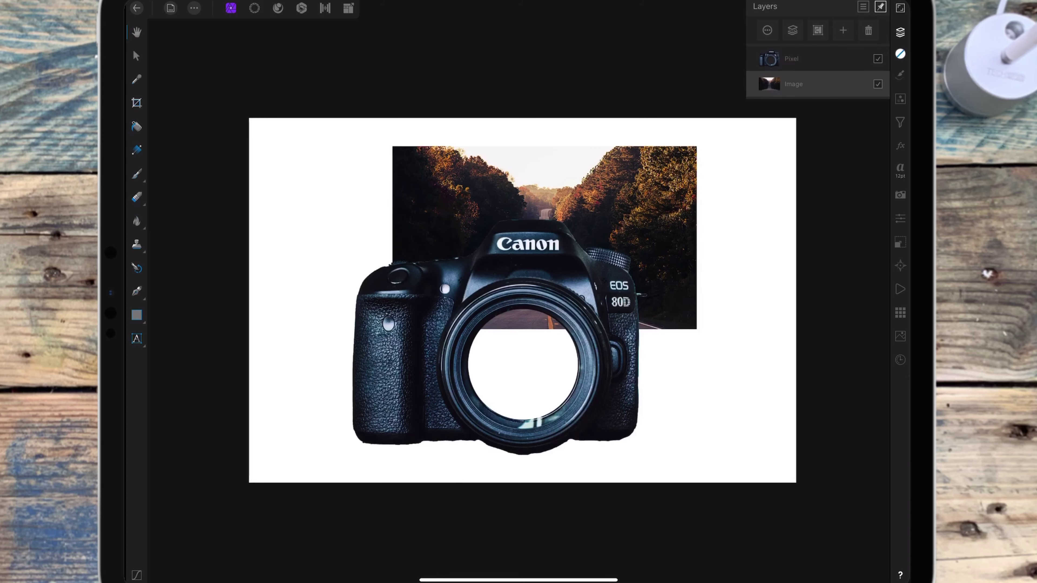
left_click(137, 56)
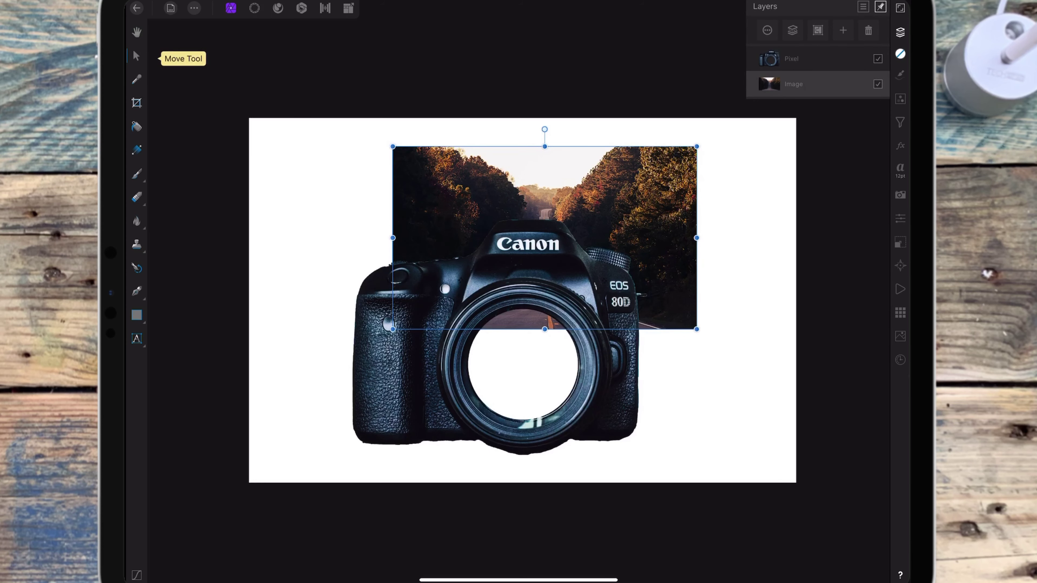
left_click_drag(393, 329, 250, 417)
left_click_drag(697, 146, 711, 115)
left_click_drag(711, 417, 890, 474)
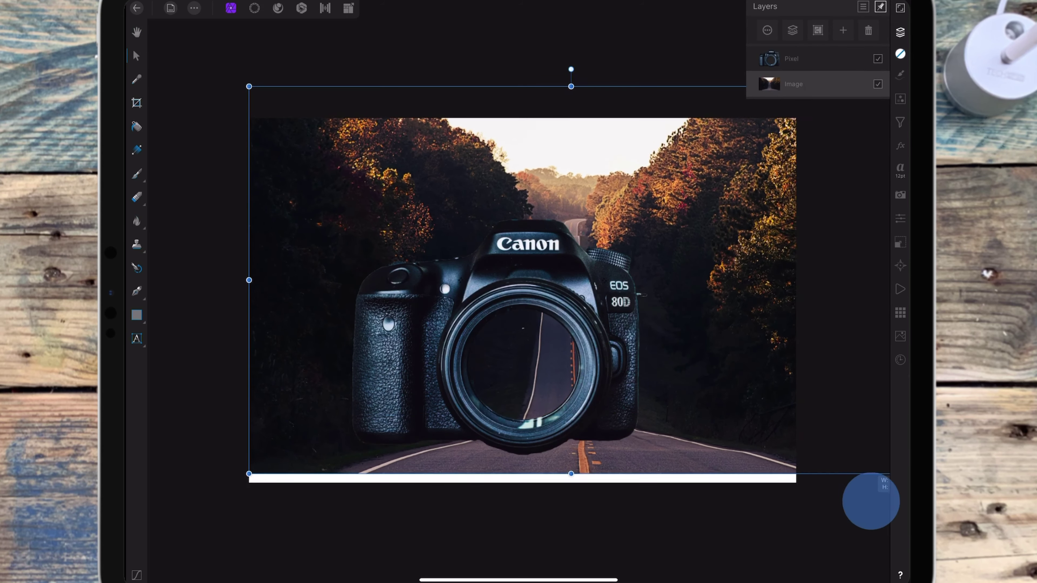
left_click(531, 326)
left_click_drag(645, 217, 660, 192)
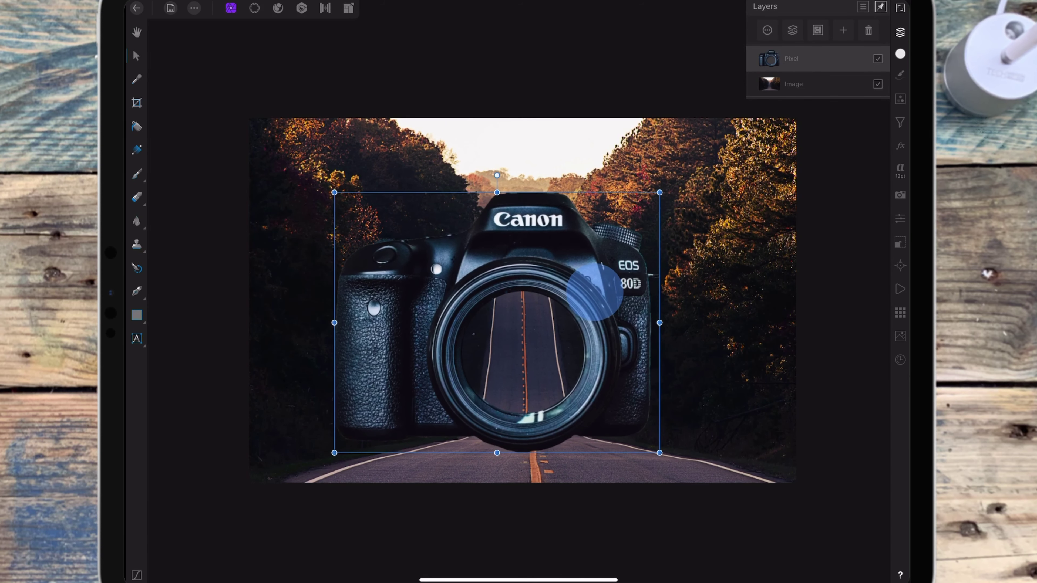
Step: Hide the camera layer and duplicate the road photo layer
left_click(794, 83)
left_click(878, 58)
left_click(137, 197)
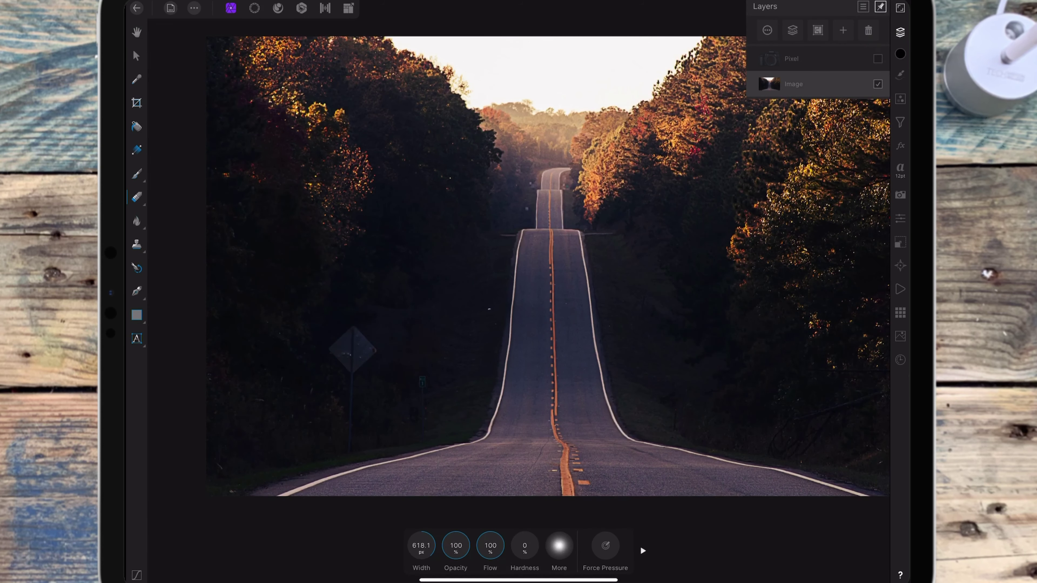
left_click(138, 54)
left_click(692, 253)
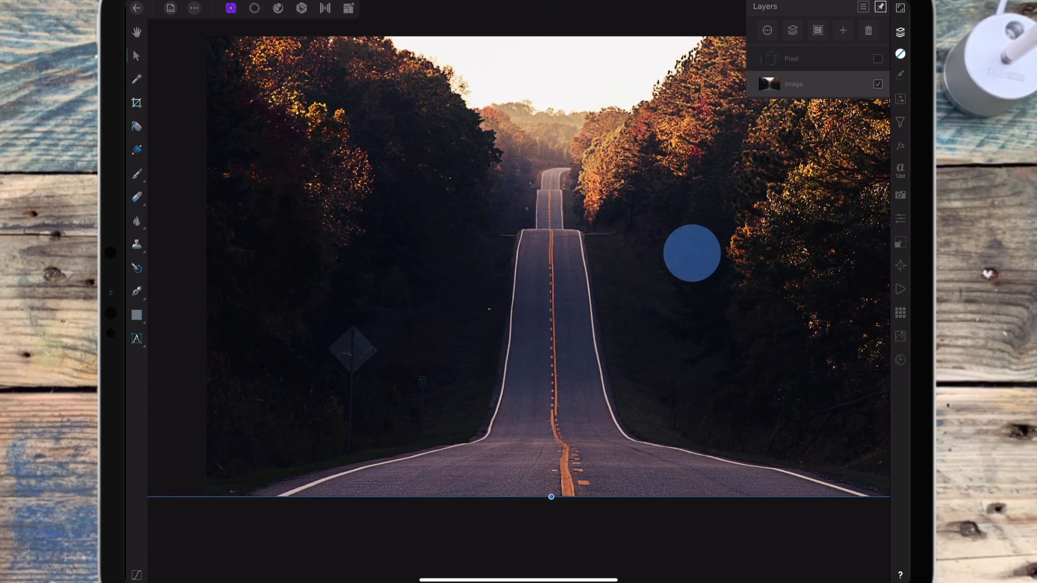
left_click(641, 230)
Step: Stretch the road copy down from its top handle, toggling the camera's visibility to check
scroll(671, 284, "down", 5)
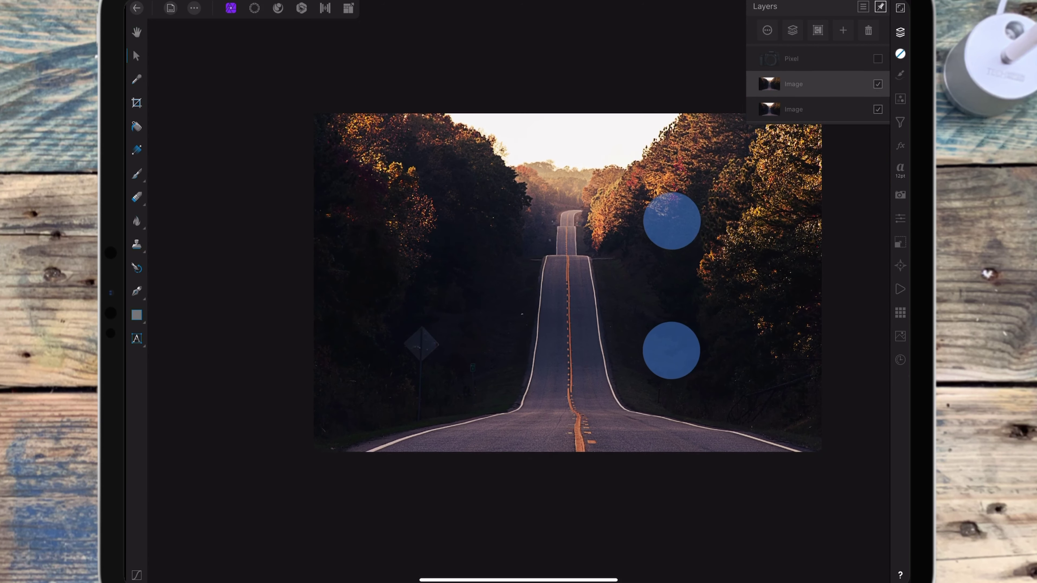
left_click_drag(547, 130, 547, 201)
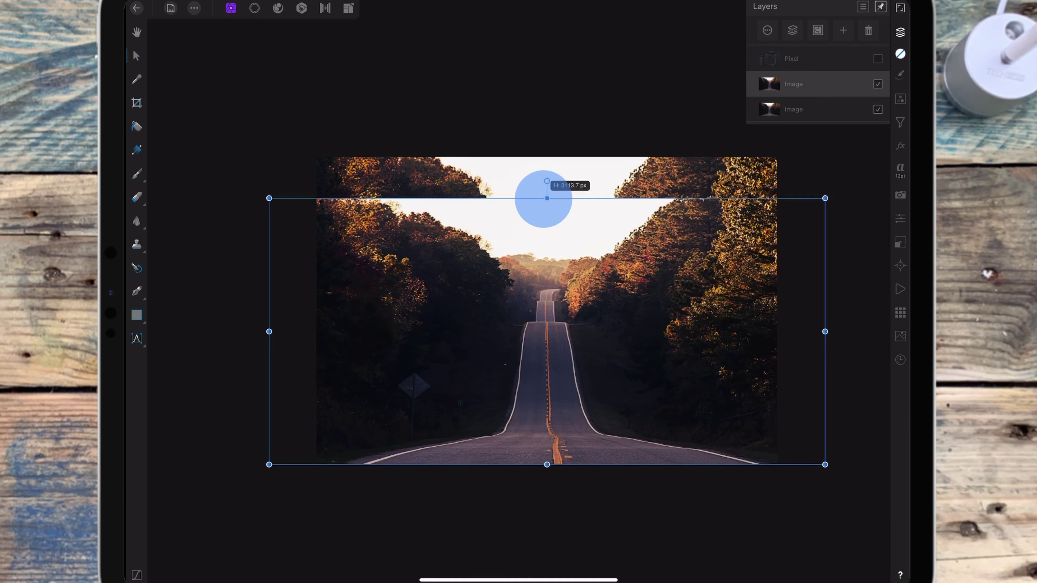
left_click(877, 58)
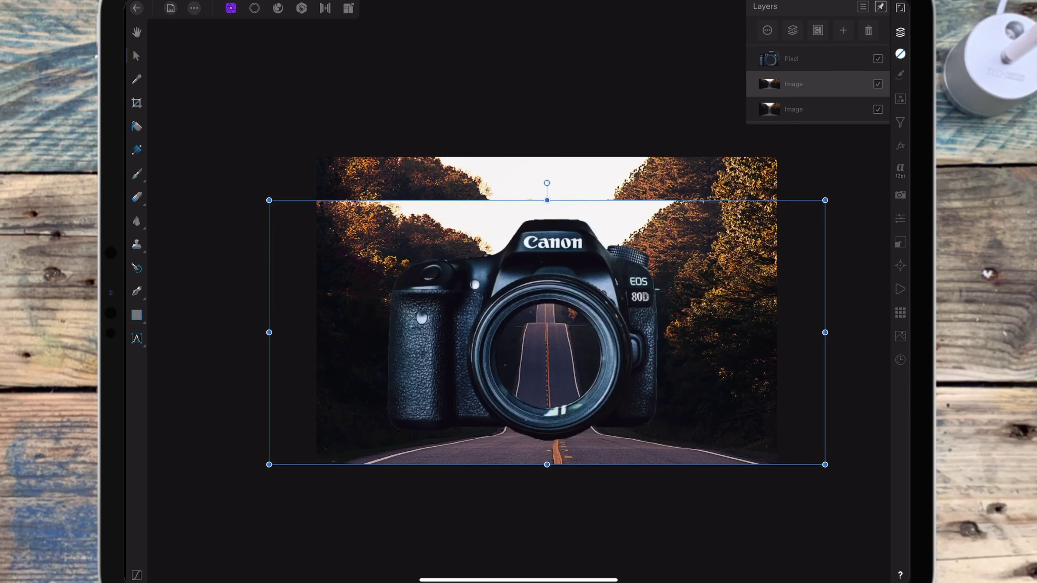
left_click_drag(547, 200, 547, 219)
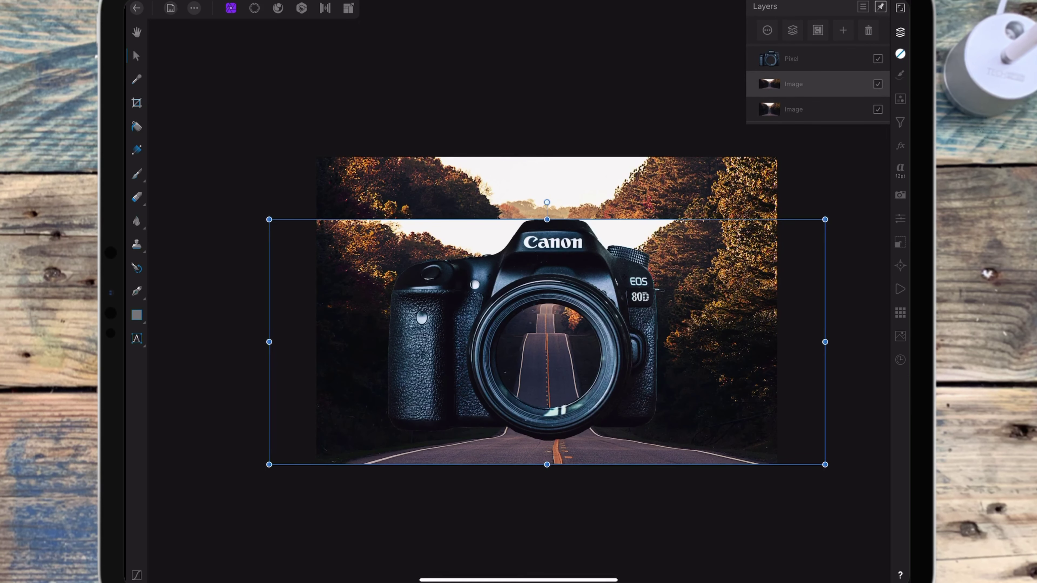
left_click(878, 59)
left_click(878, 58)
Step: Add a mask to the road copy and paint out its top strip and the right-hand trees
left_click(843, 29)
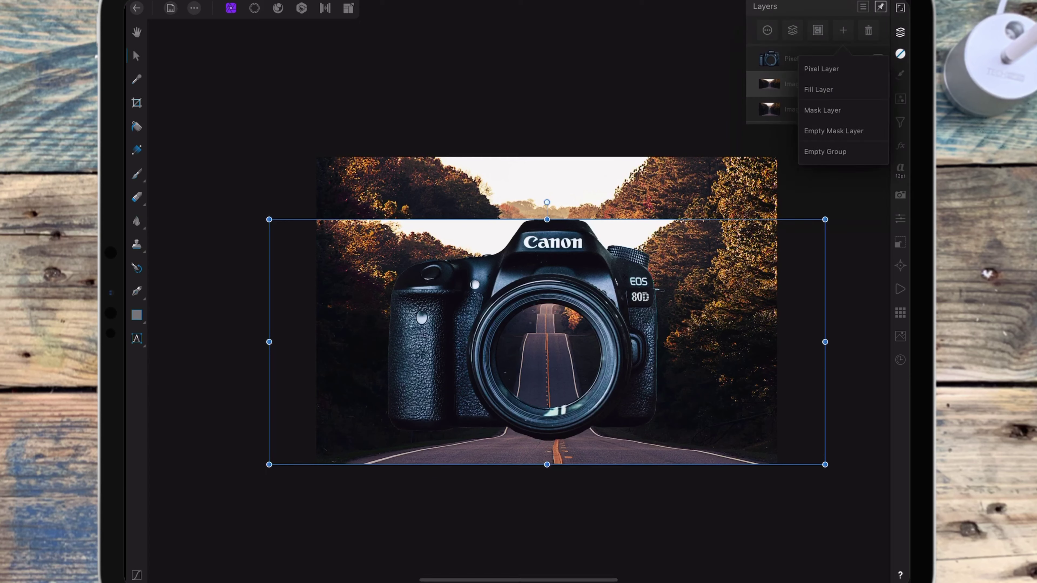
left_click(841, 107)
key("b")
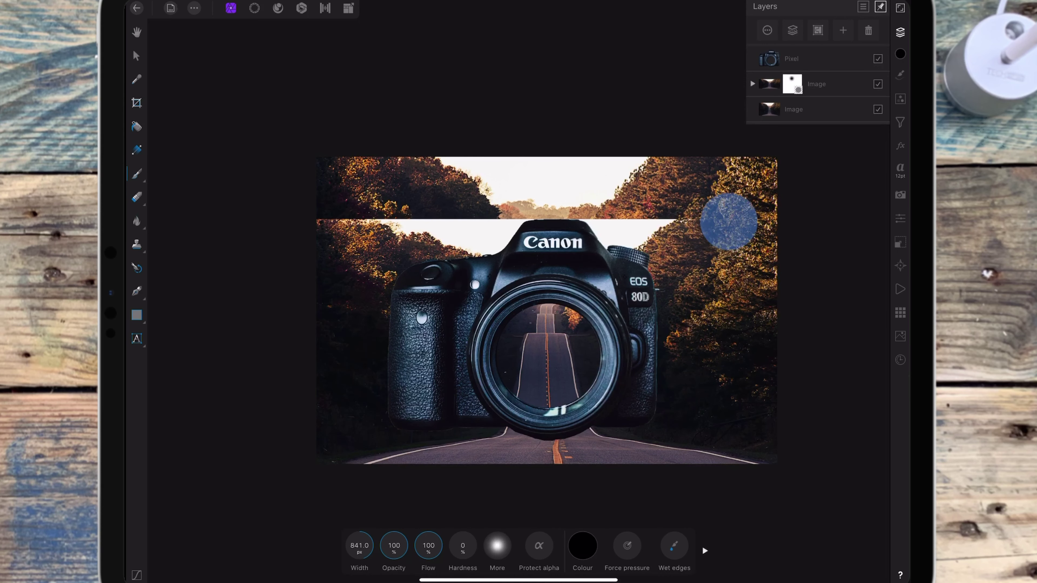
left_click_drag(733, 206, 726, 232)
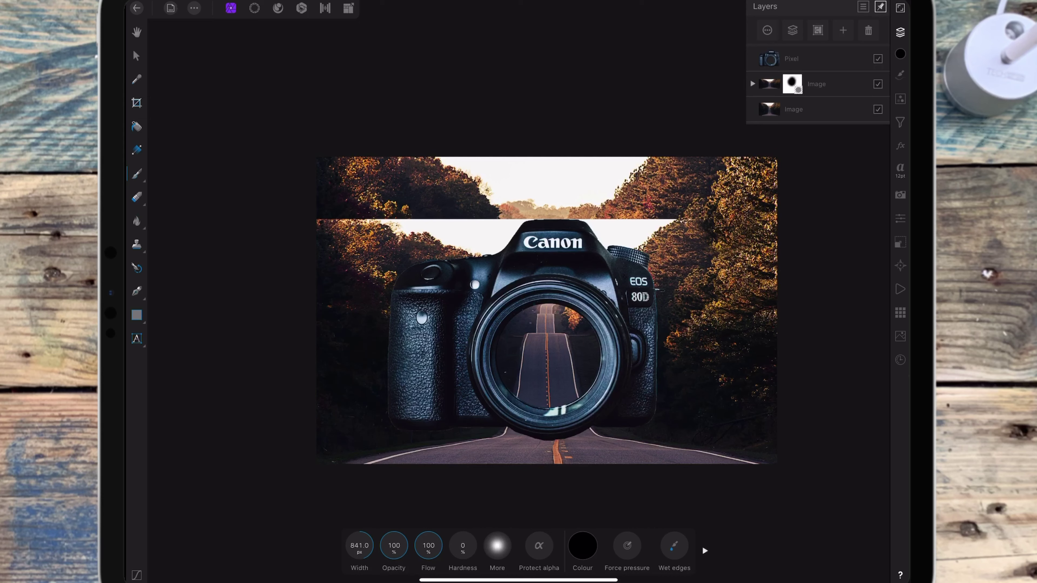
left_click_drag(706, 218, 323, 225)
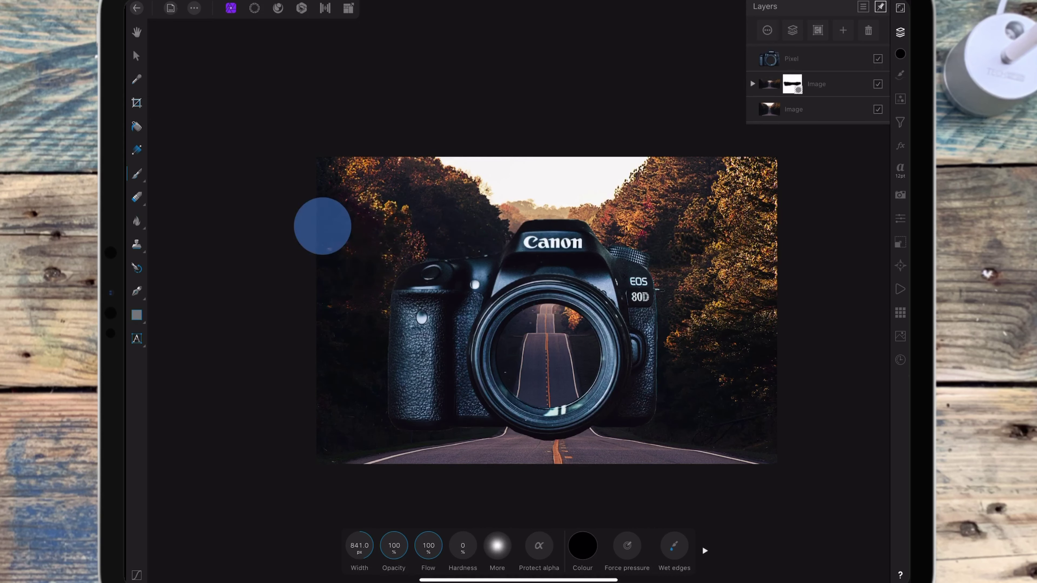
left_click_drag(671, 243, 695, 289)
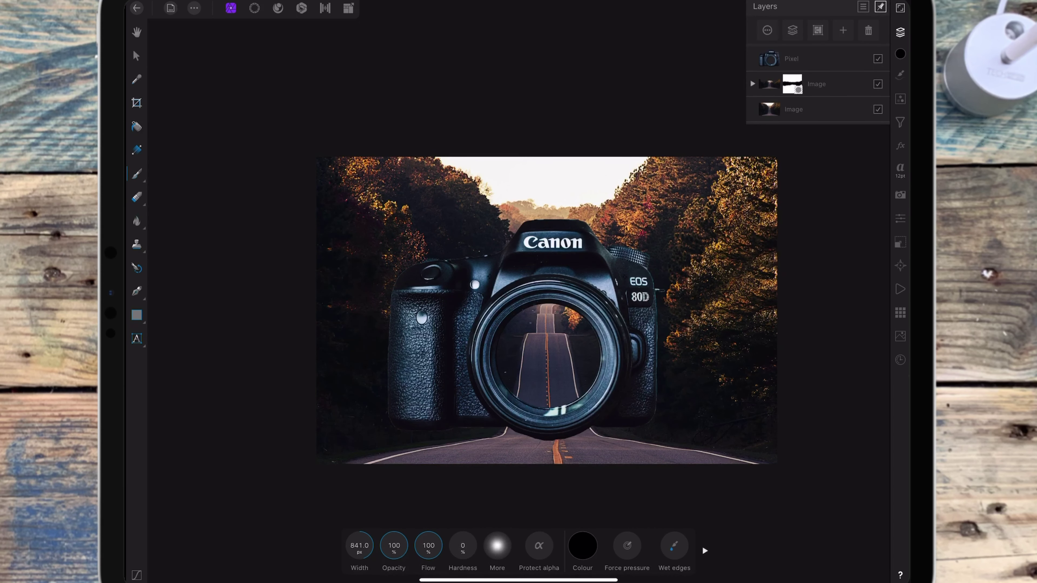
Step: Hide the camera layer and select the masked road photo layer with the Move Tool
left_click(878, 58)
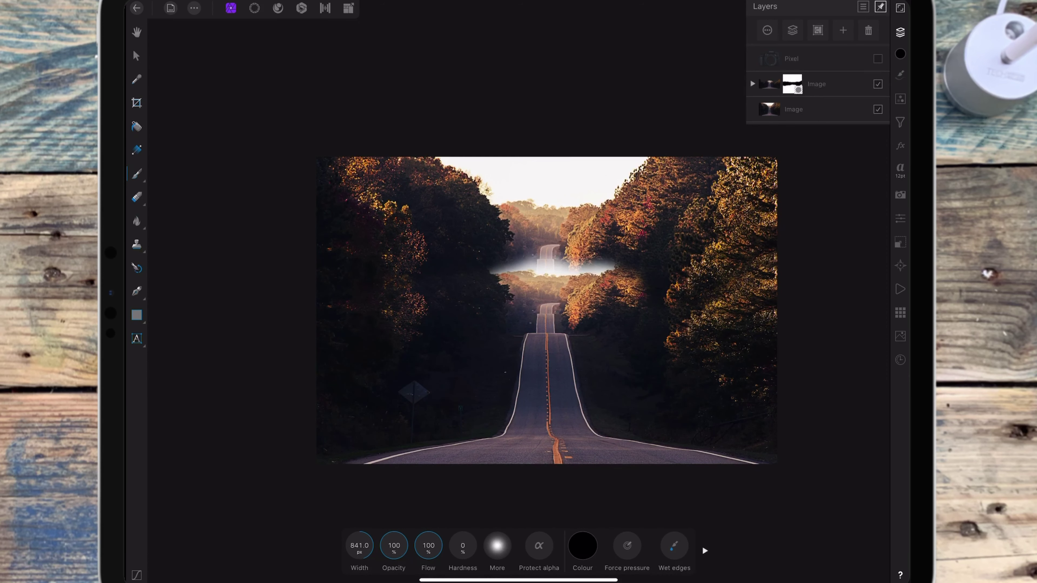
left_click(817, 84)
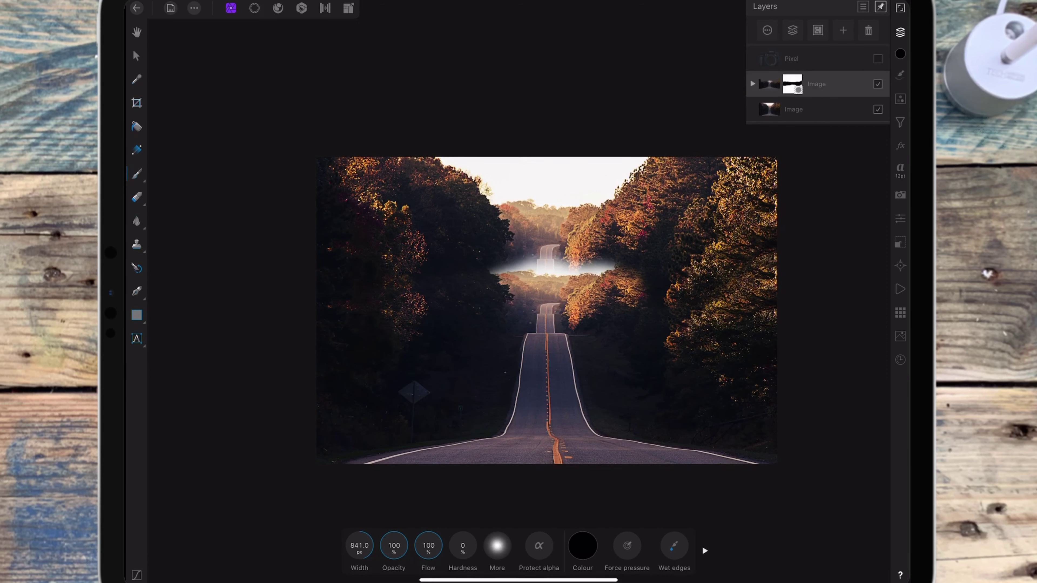
left_click(136, 55)
scroll(547, 311, "up", 5)
Step: Duplicate the masked road layer and start a Pen path down the left road edge
left_click(585, 369)
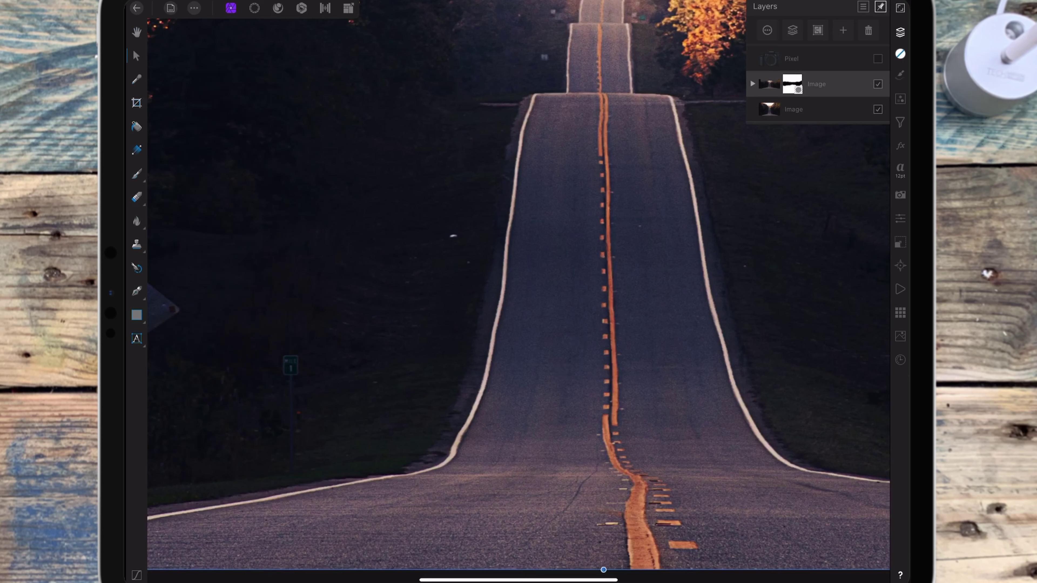
left_click(531, 346)
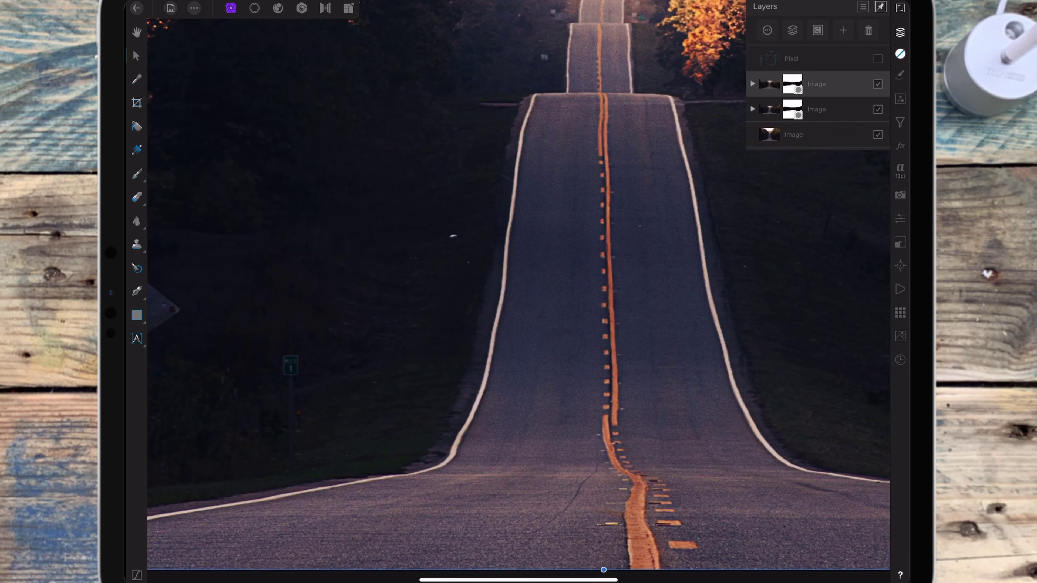
left_click(136, 291)
scroll(593, 316, "up", 5)
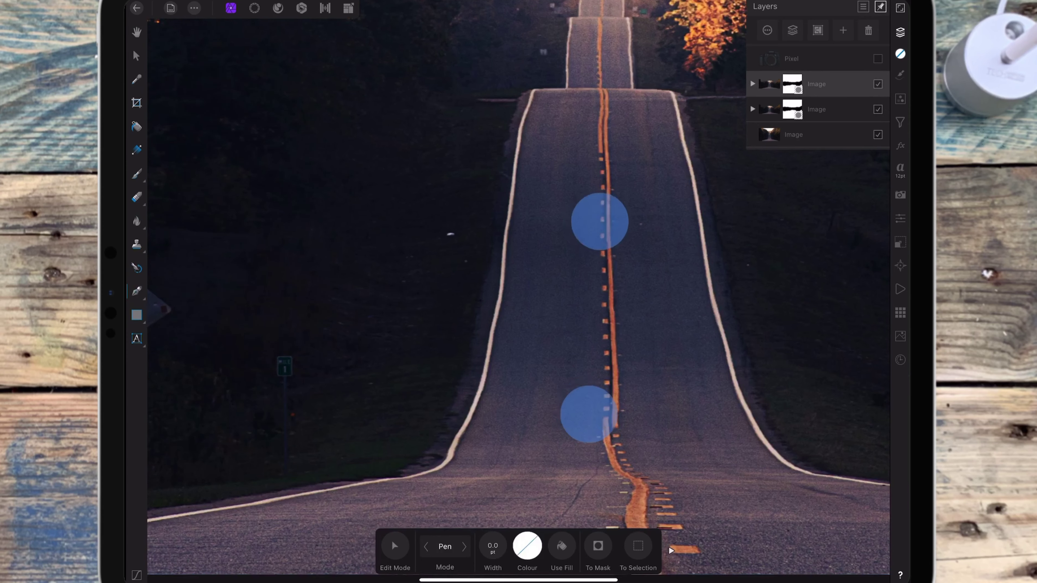
left_click(466, 274)
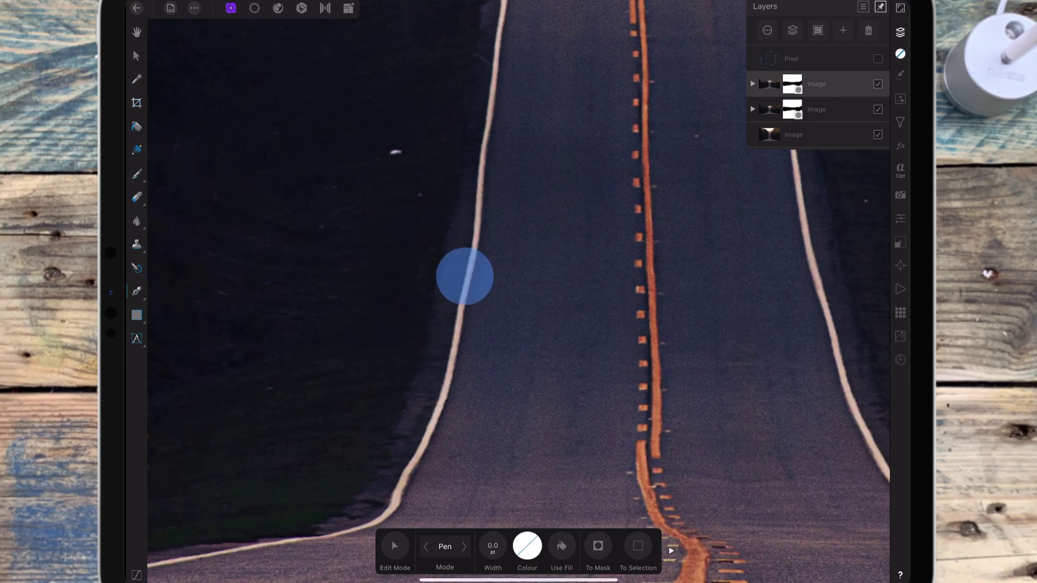
left_click(458, 304)
left_click(452, 339)
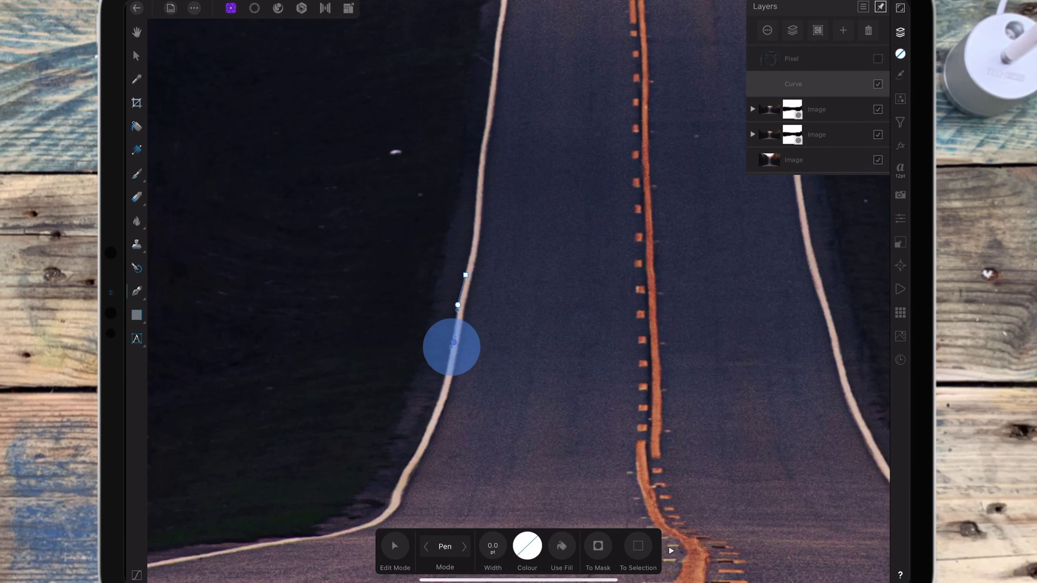
scroll(554, 331, "up", 5)
scroll(449, 286, "down", 3)
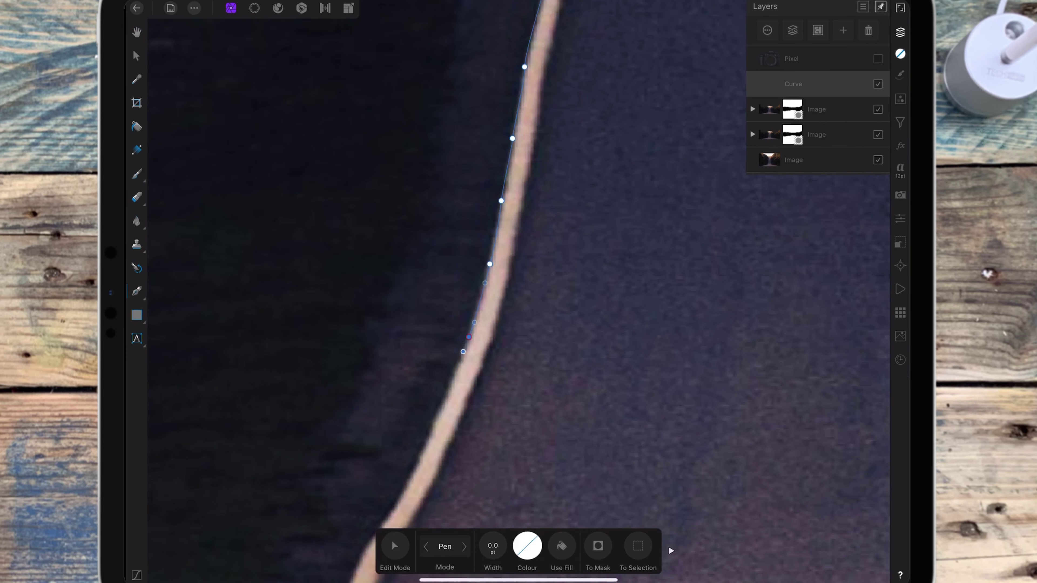
scroll(636, 268, "up", 3)
left_click(435, 463)
scroll(449, 327, "down", 5)
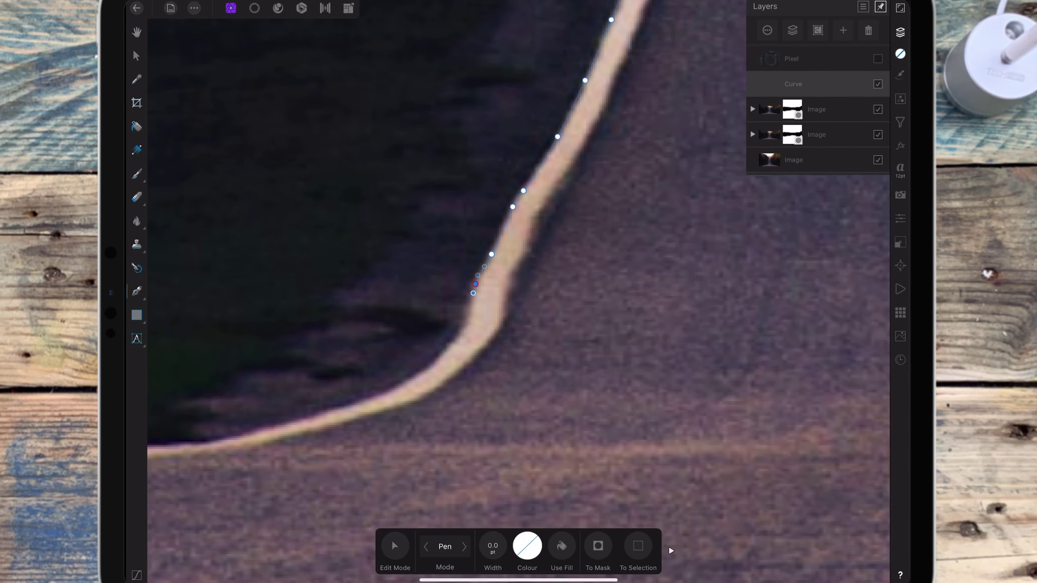
left_click(424, 365)
Step: Continue the path along both road edges and convert it into a selection
scroll(537, 269, "up", 5)
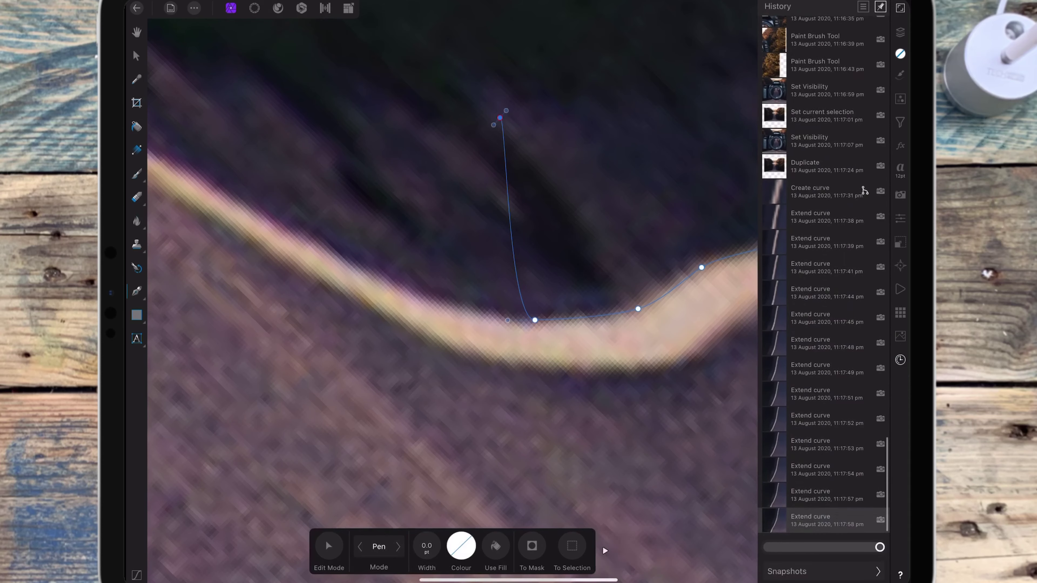
left_click(669, 142)
left_click(375, 278)
scroll(340, 210, "down", 5)
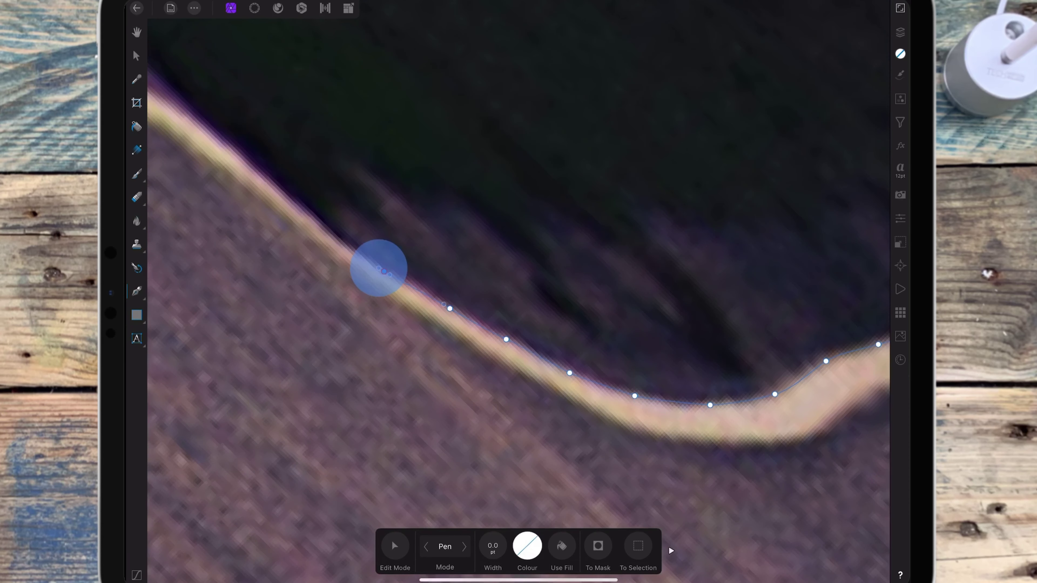
scroll(539, 270, "down", 5)
scroll(453, 336, "down", 3)
scroll(375, 405, "up", 5)
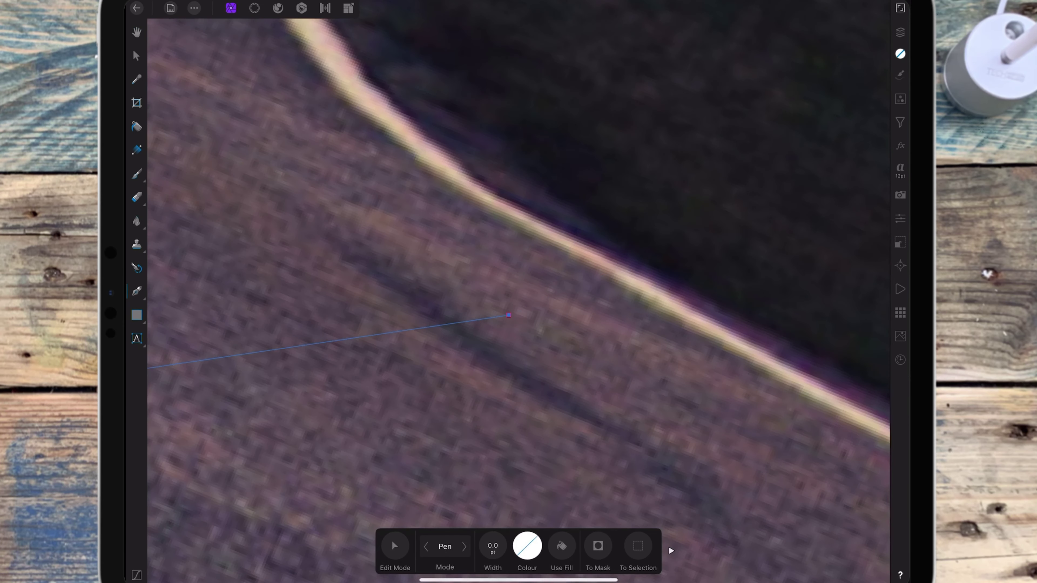
left_click_drag(571, 240, 456, 160)
scroll(629, 157, "up", 3)
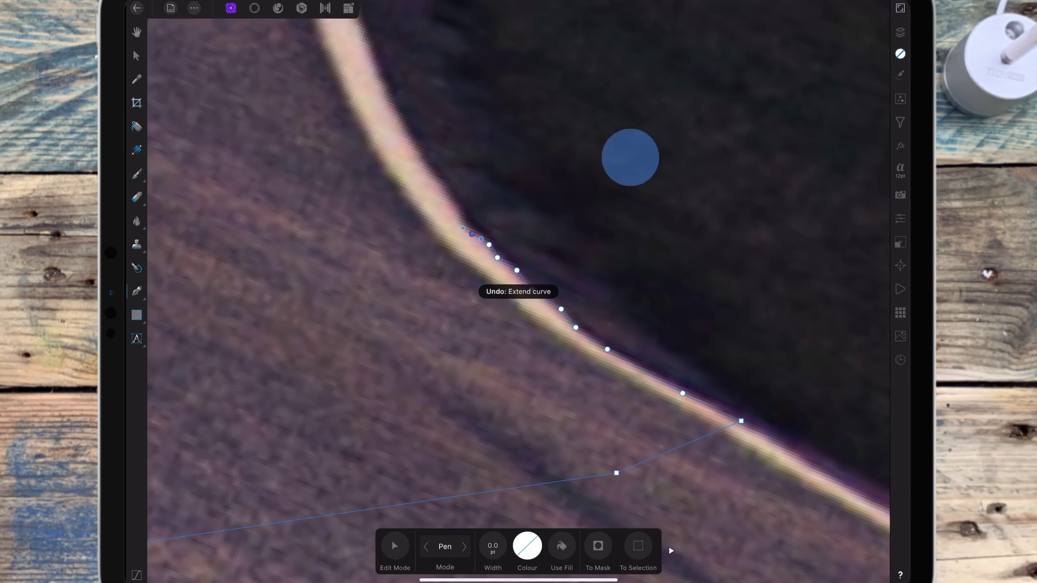
left_click_drag(448, 196, 439, 183)
scroll(519, 292, "down", 3)
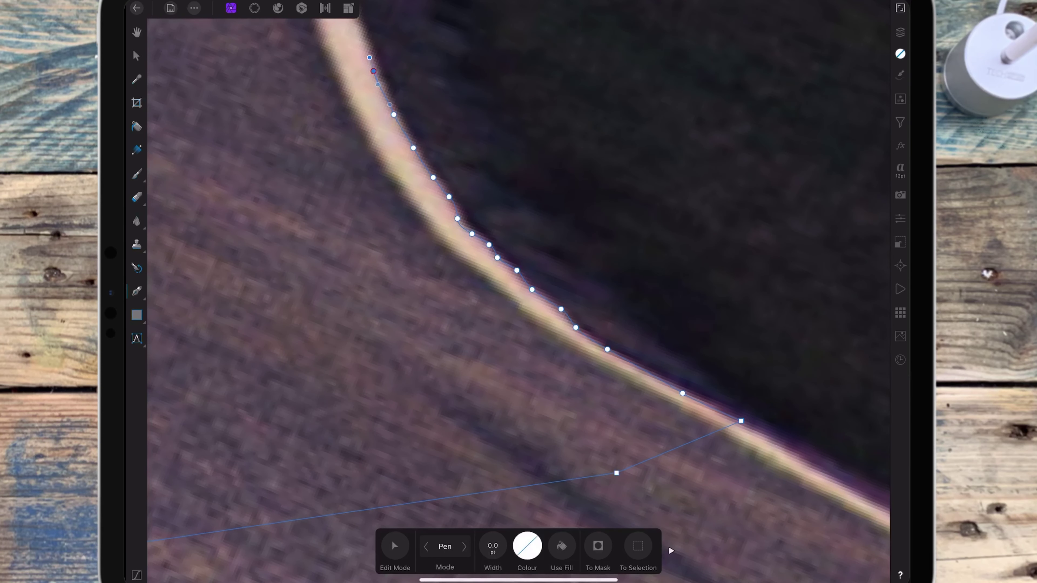
left_click(463, 150)
scroll(518, 291, "down", 3)
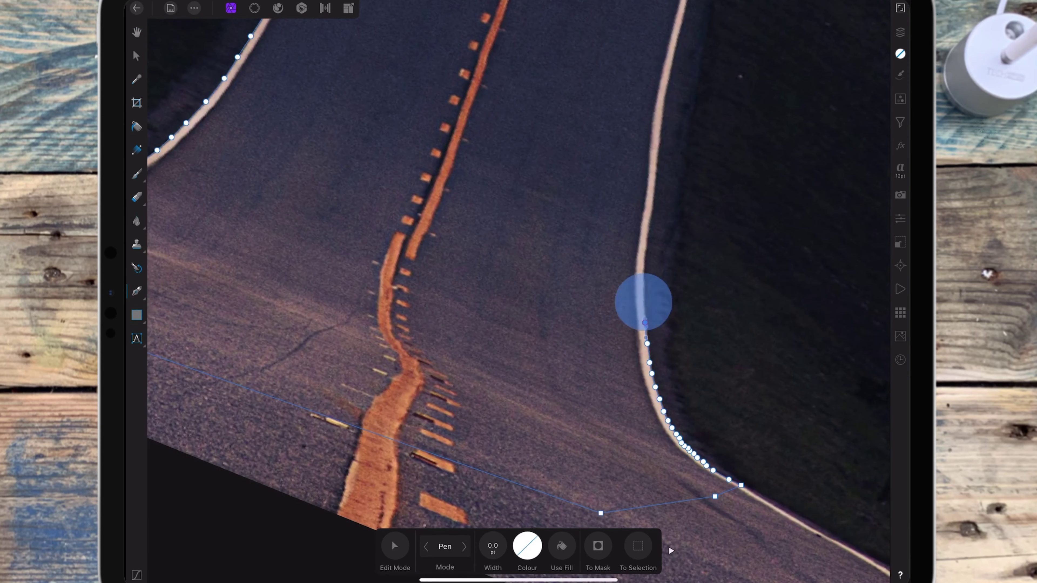
left_click_drag(649, 359, 646, 229)
scroll(519, 292, "down", 2)
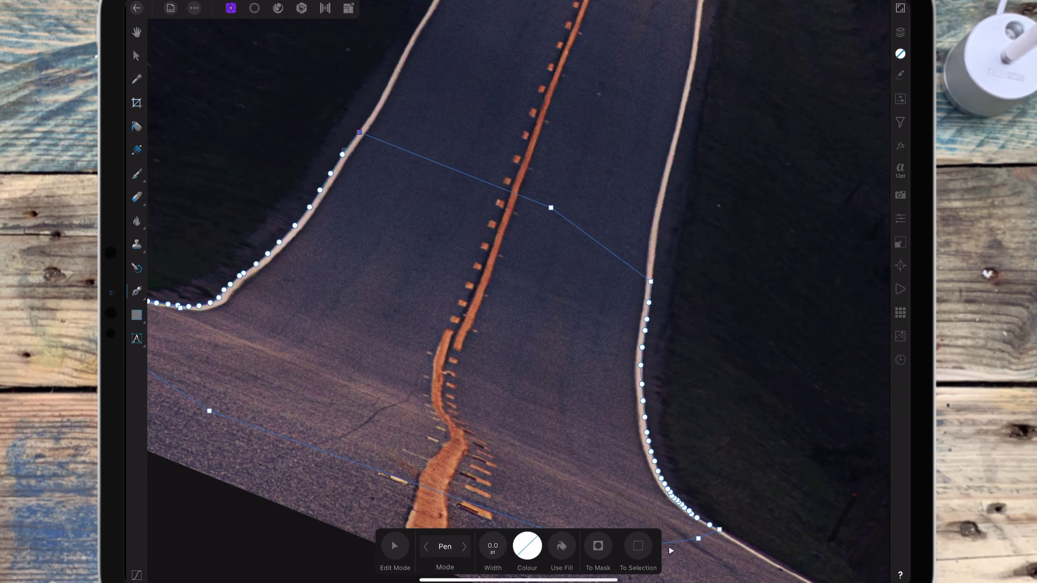
scroll(662, 313, "down", 5)
Step: Mask the top road layer to the traced selection, then deselect
scroll(661, 313, "up", 1)
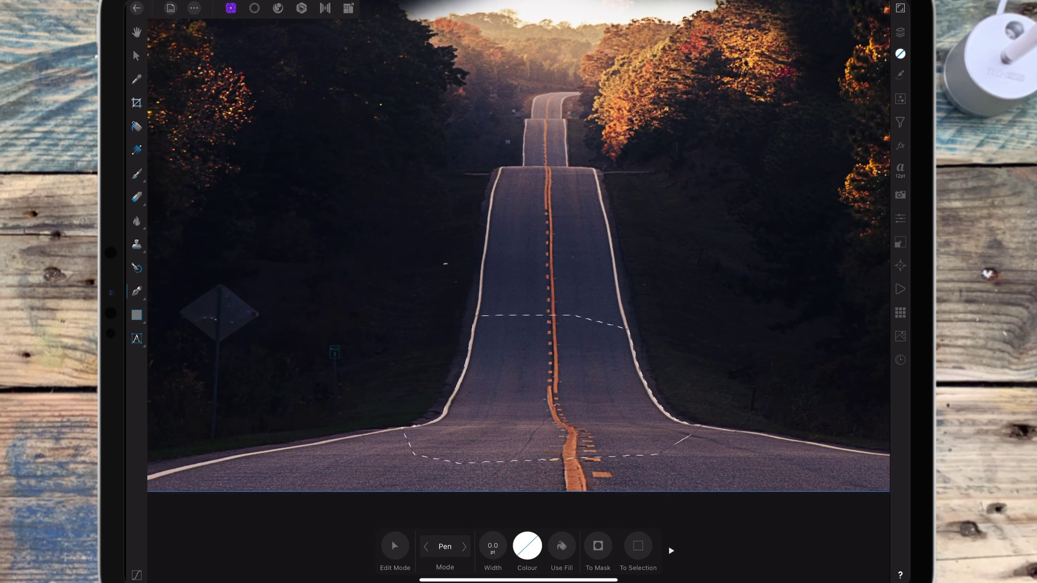
left_click(900, 32)
left_click(843, 29)
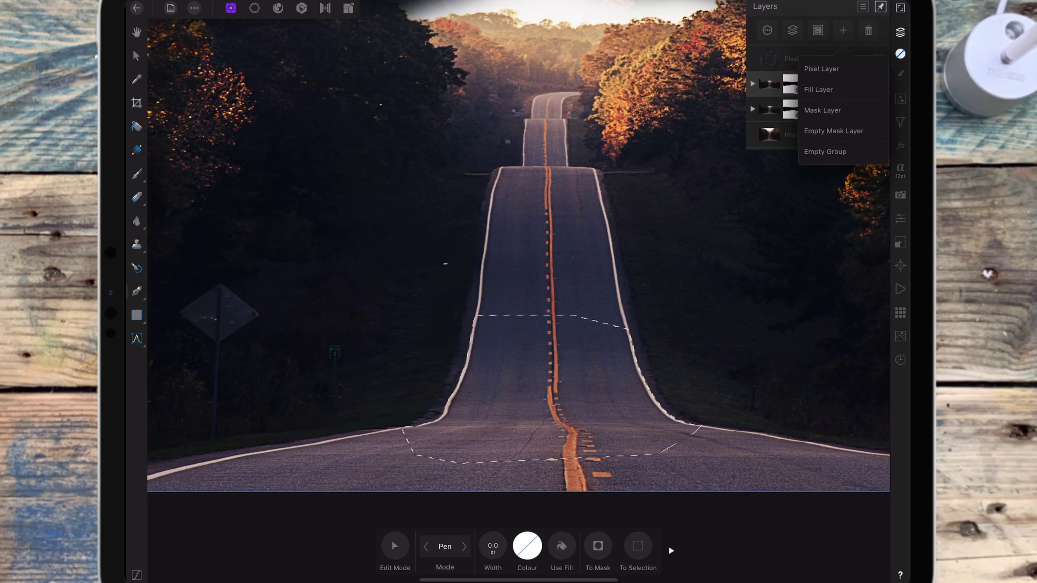
left_click(813, 94)
left_click(615, 419)
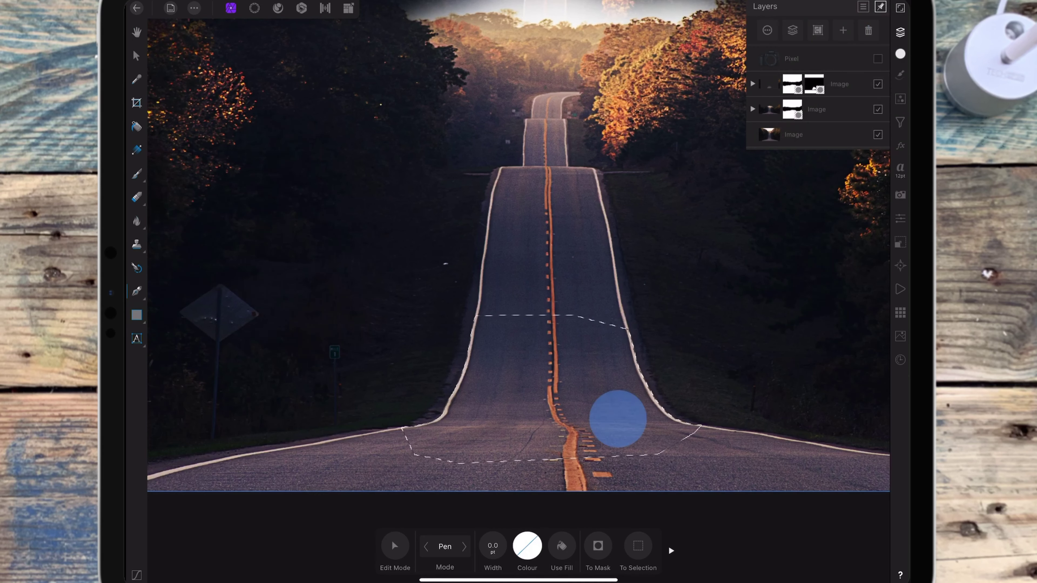
Step: Move the camera layer beneath the top road layer so the road flows from the lens
left_click(831, 58)
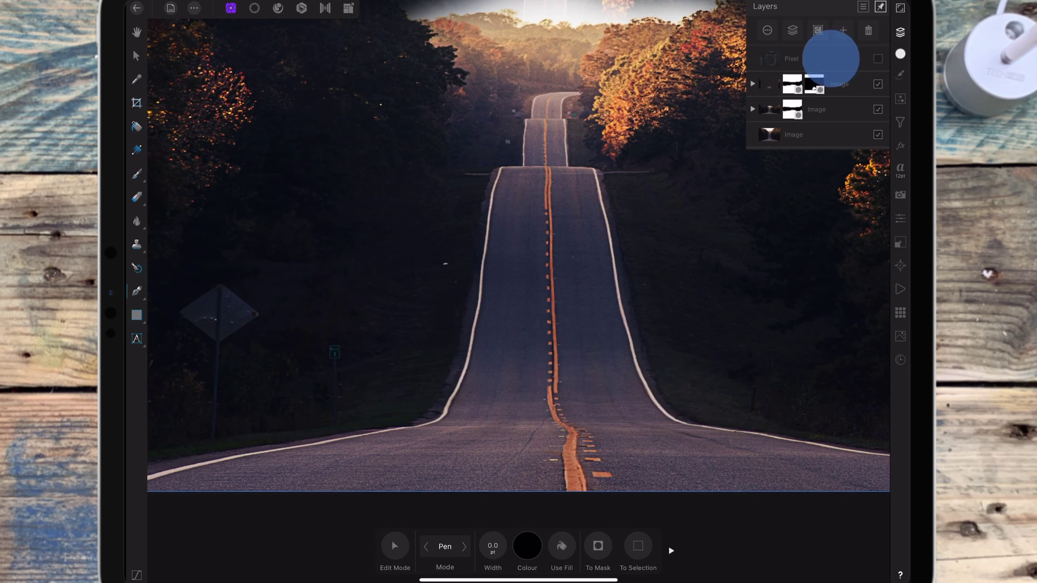
left_click_drag(832, 57, 834, 88)
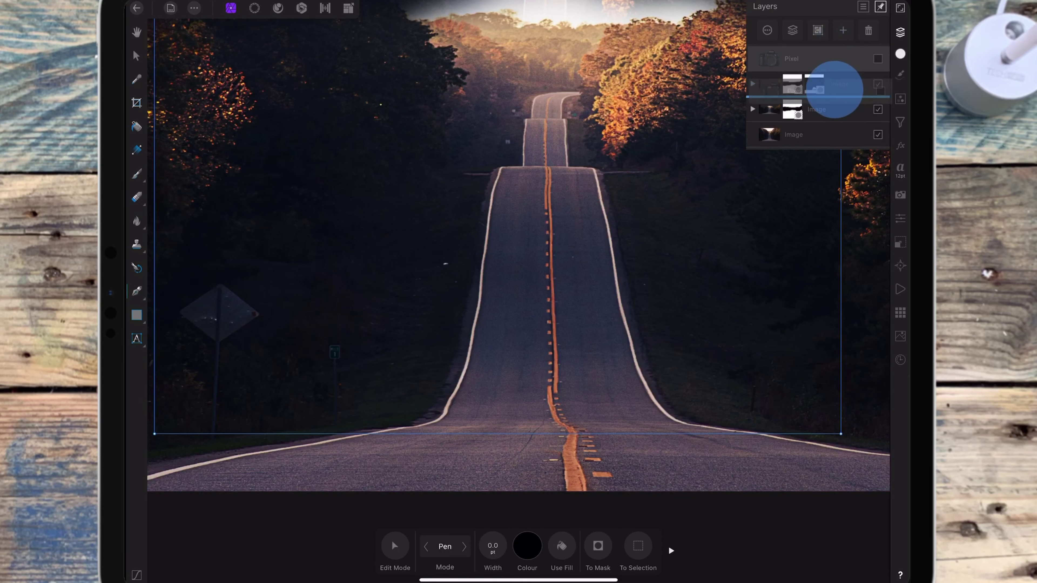
scroll(657, 319, "down", 5)
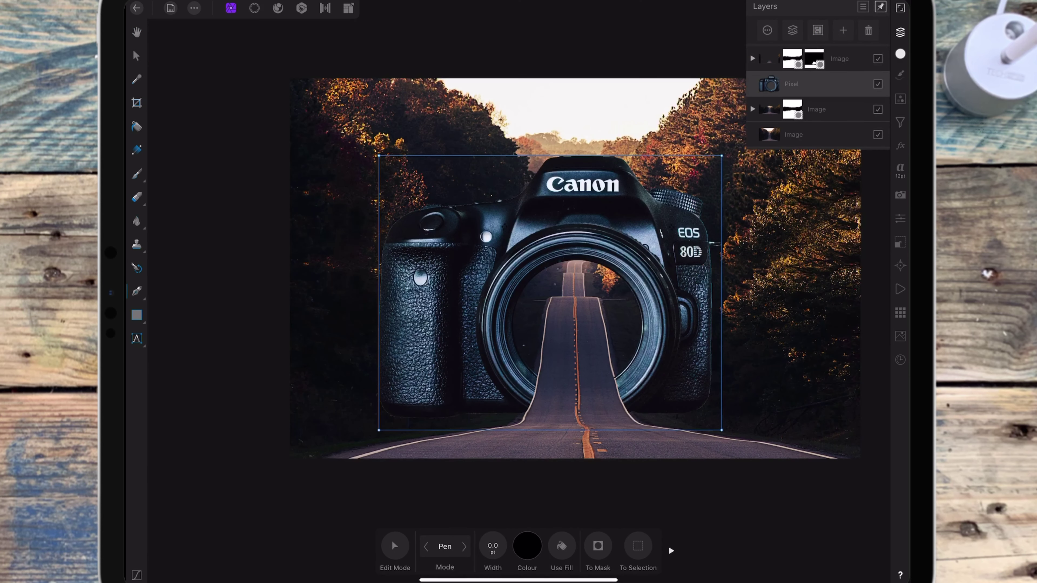
Step: Add an empty Mask Layer to the camera Pixel layer and select the camera
left_click(843, 31)
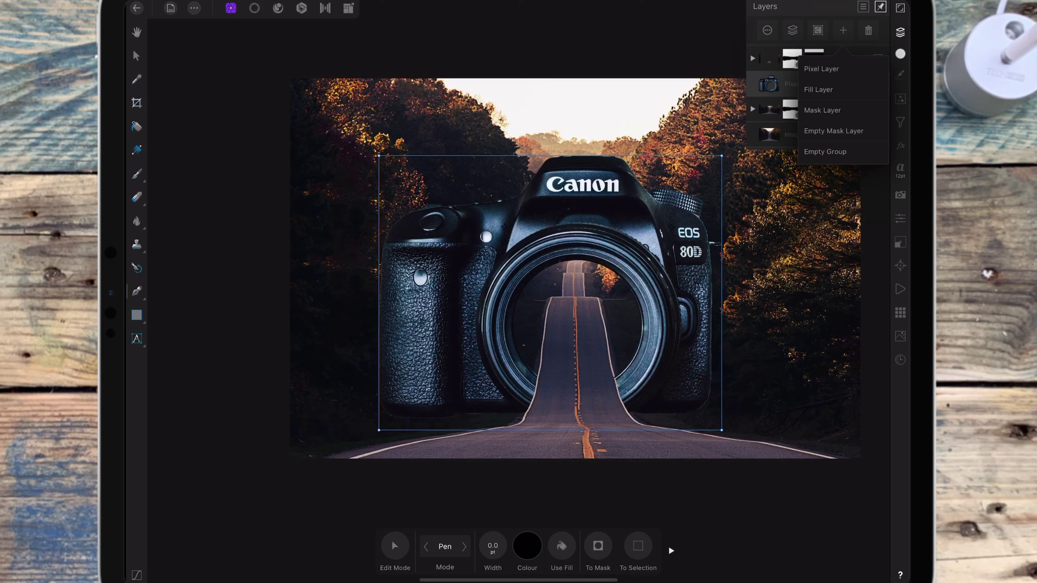
key("Escape")
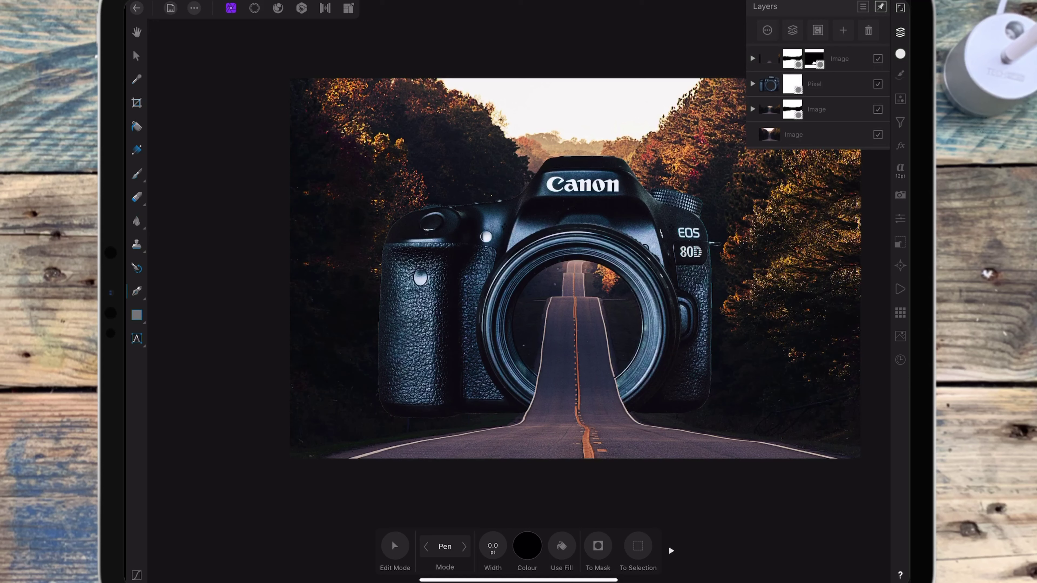
left_click(815, 84)
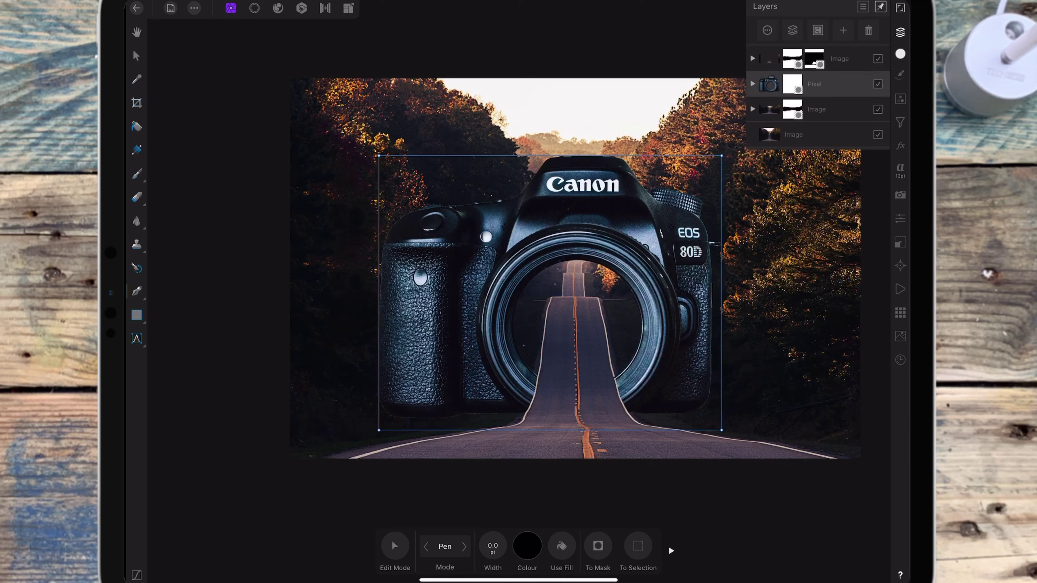
Step: Nudge the camera slightly lower with the Move Tool so its lens meets the road
left_click(674, 315)
left_click(137, 56)
left_click_drag(658, 295, 659, 305)
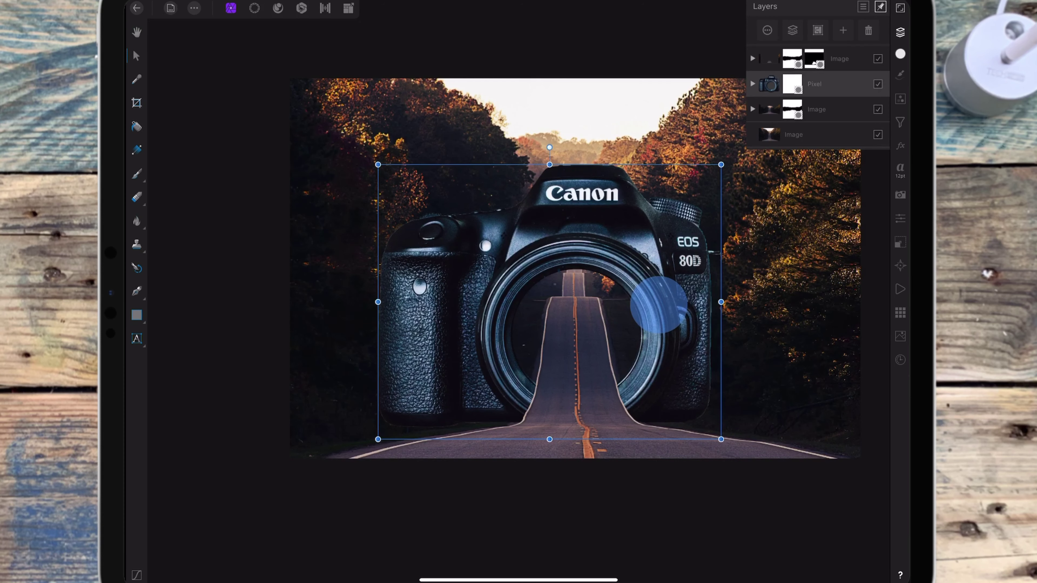
left_click_drag(659, 305, 660, 304)
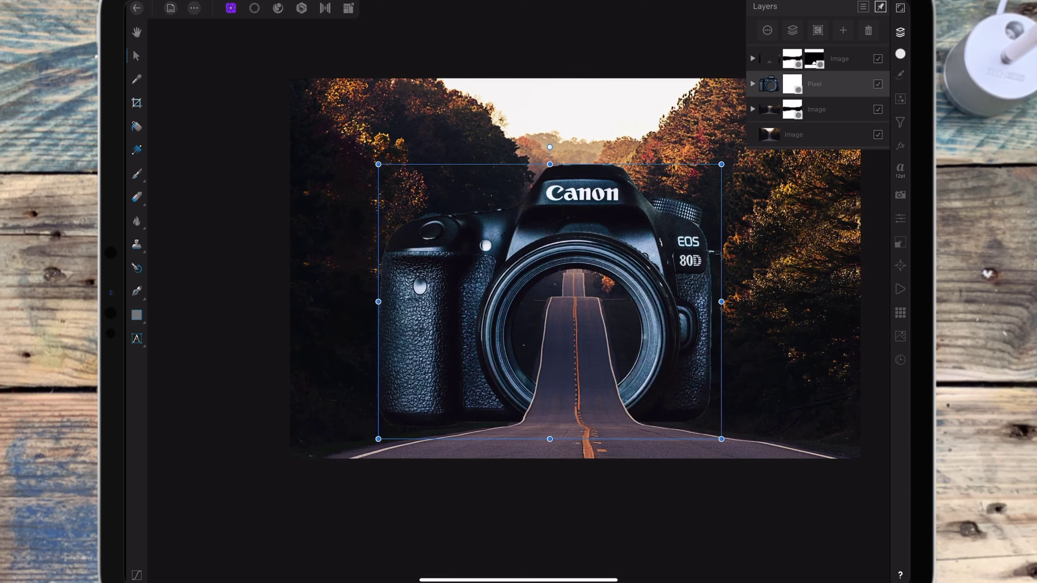
Step: Expand the camera Pixel layer and target its Mask
scroll(553, 298, "down", 2)
left_click(752, 83)
left_click(799, 110)
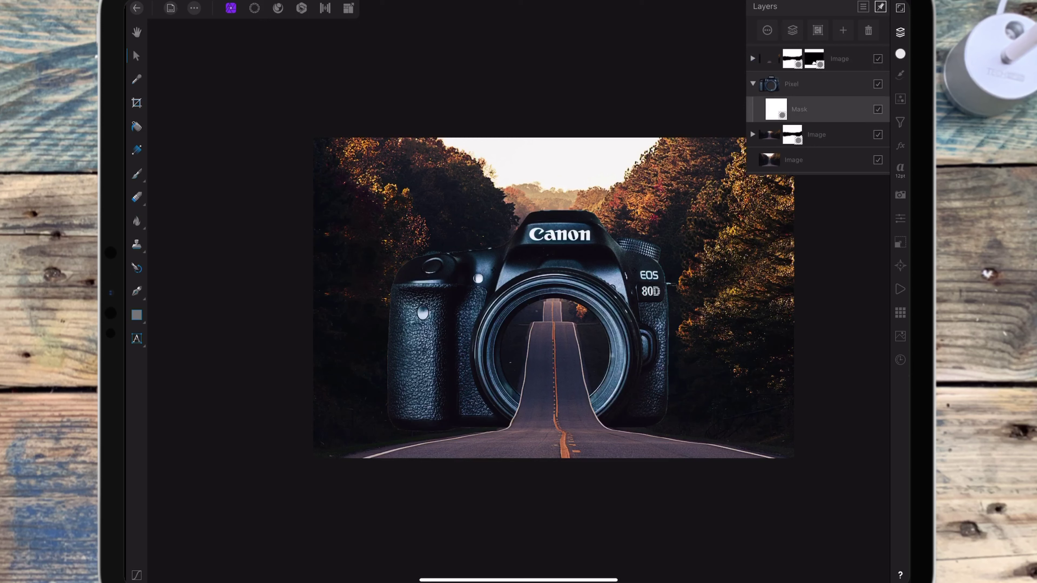
Step: Load the char_grass10 brush from the Charfades_Ultimate_Grass_Brush_Set-1 category
left_click(900, 74)
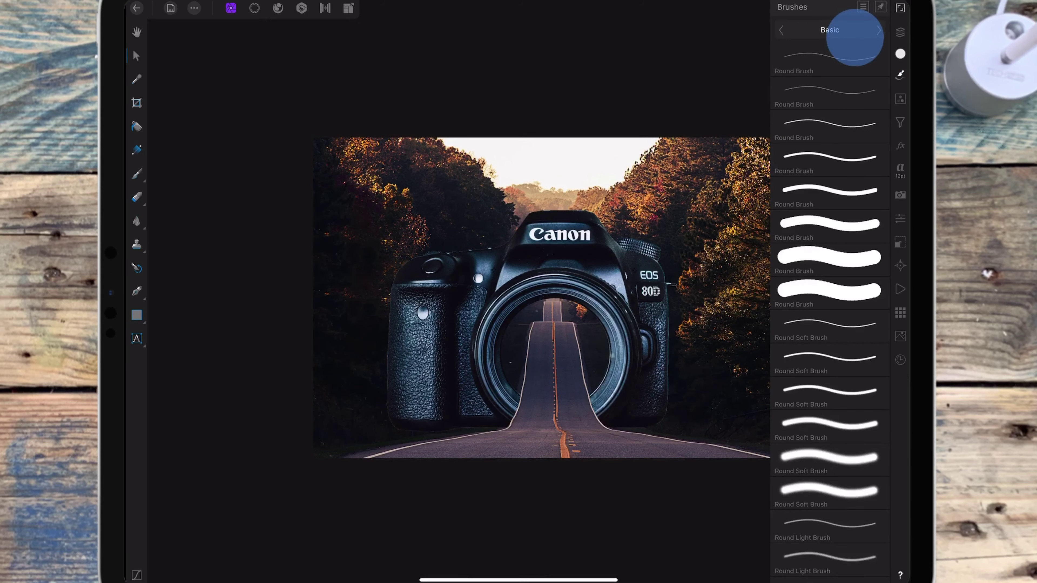
left_click(855, 38)
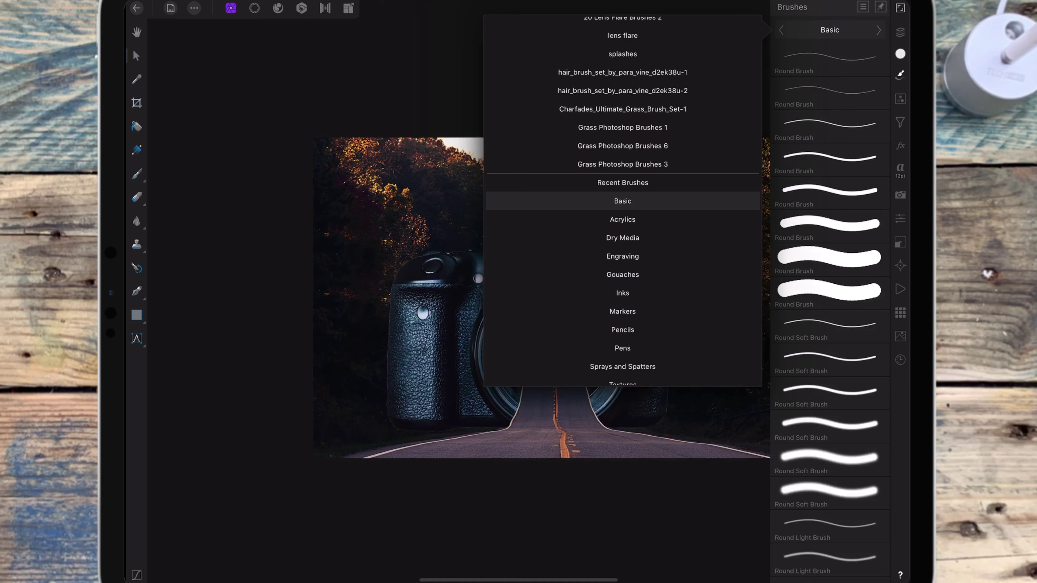
left_click(623, 109)
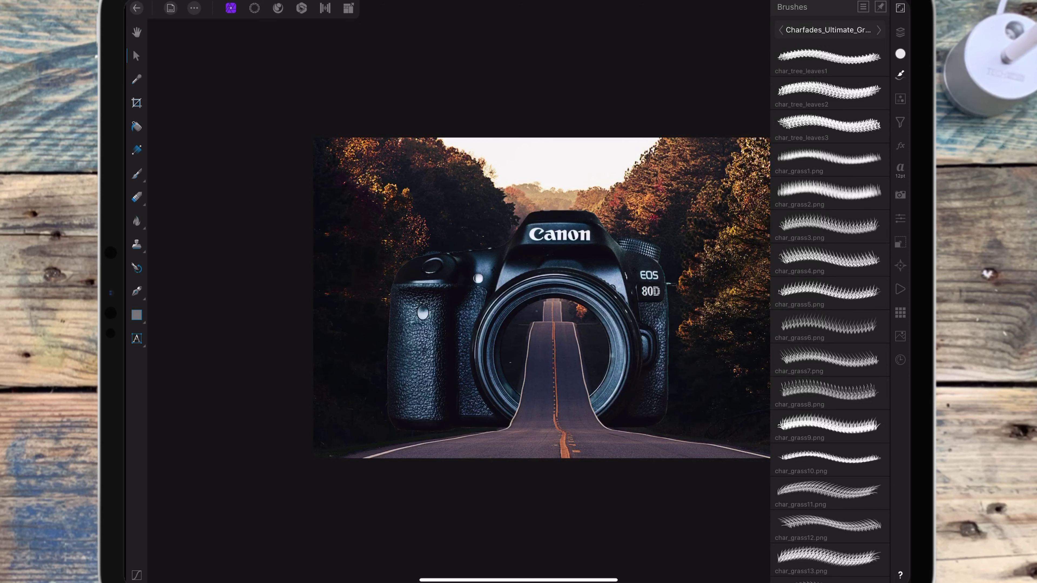
left_click(803, 454)
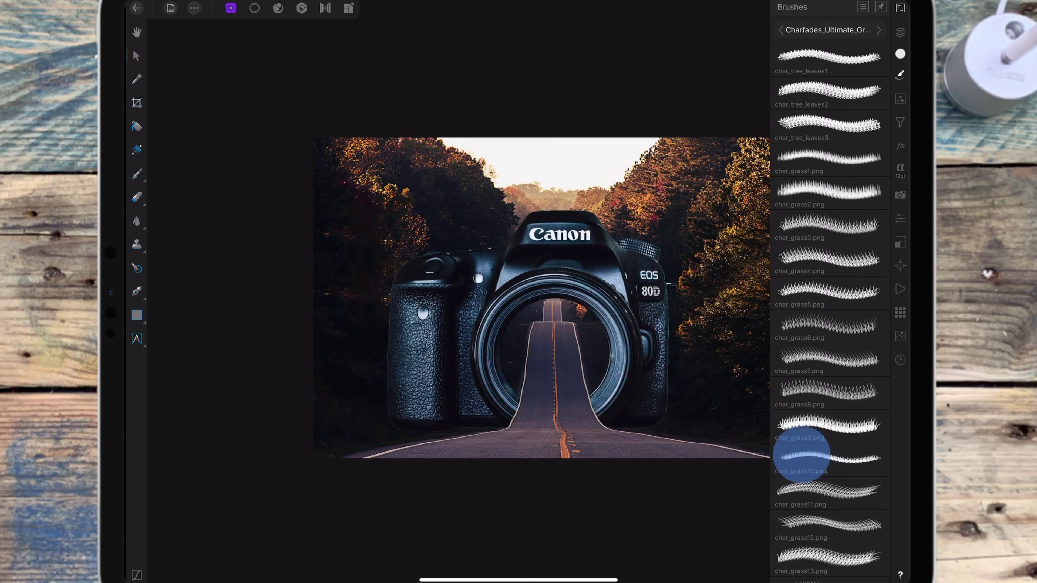
scroll(528, 351, "up", 5)
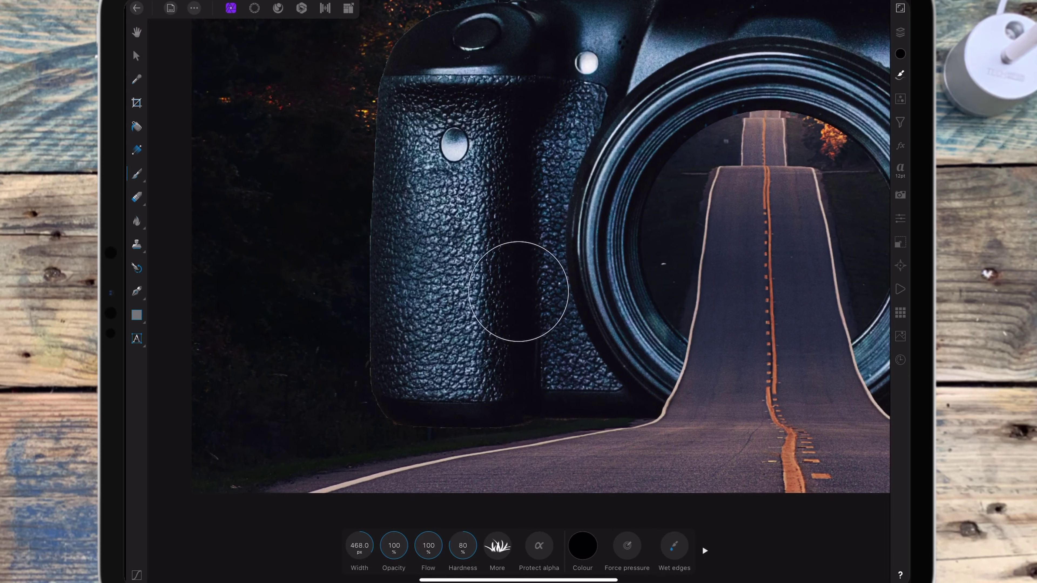
Step: Shrink the grass brush to about 148 px and paint grass along the road edge under the grip
left_click_drag(351, 547, 327, 547)
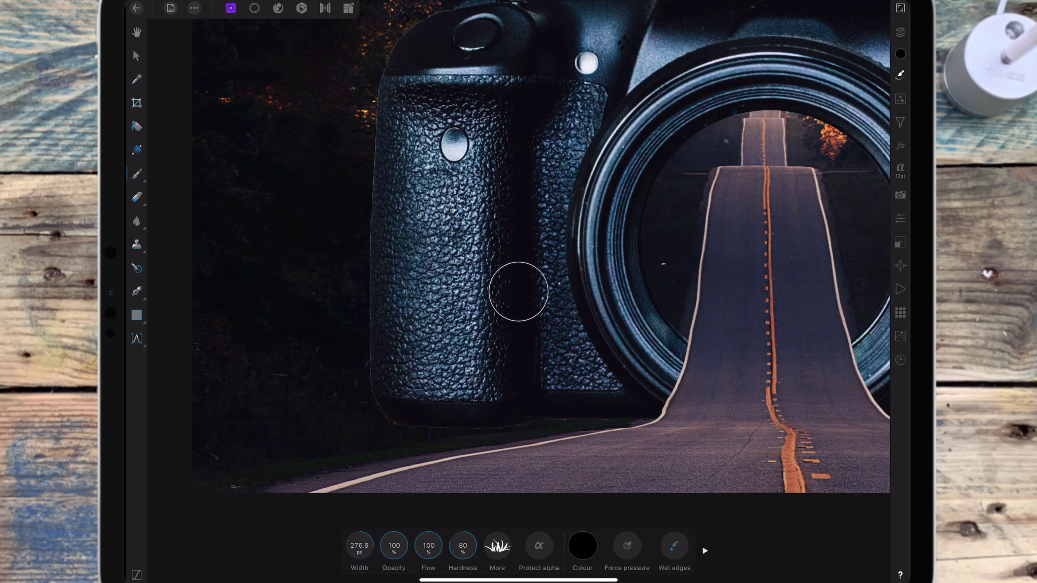
mouse_move(541, 427)
left_mouse_down()
mouse_move(645, 418)
mouse_move(611, 421)
left_mouse_up()
left_click(559, 423)
left_click_drag(359, 545, 323, 552)
mouse_move(644, 418)
left_mouse_down()
mouse_move(509, 424)
mouse_move(570, 419)
left_mouse_up()
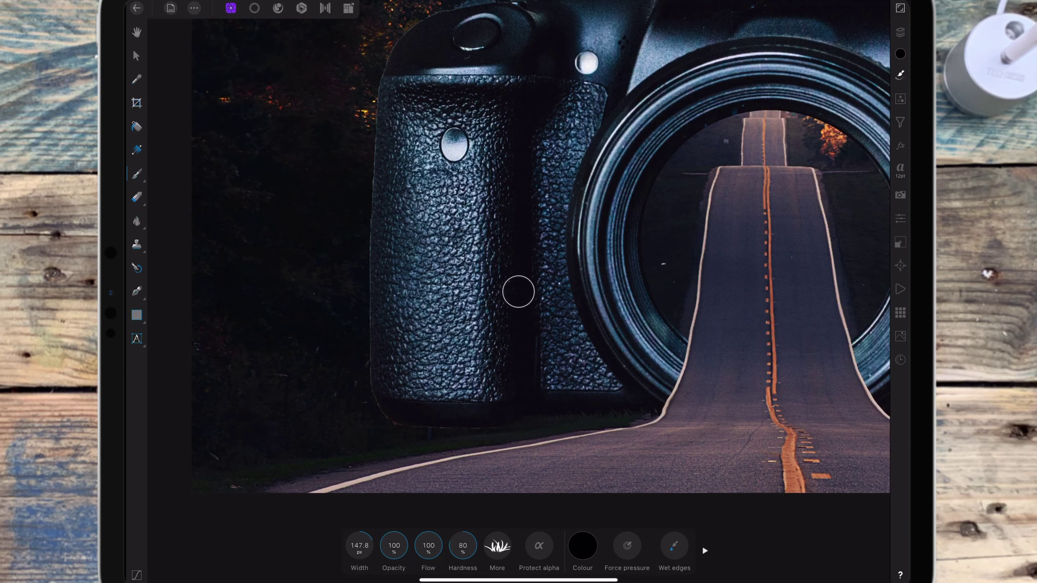
Step: Paint grass under the lens, then at about 169 px over the camera's lower-right edge
scroll(680, 293, "down", 5)
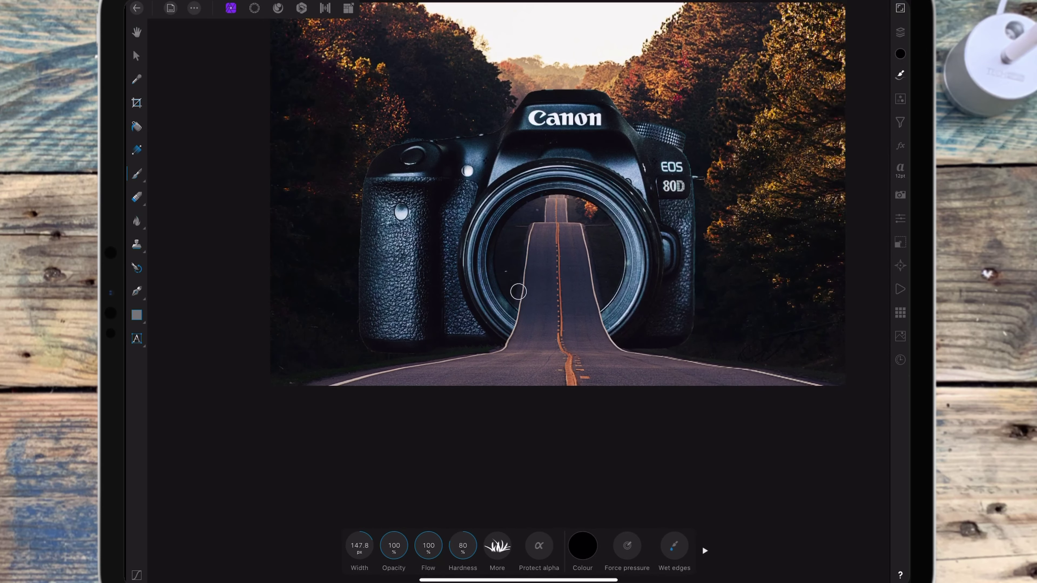
scroll(673, 341, "up", 5)
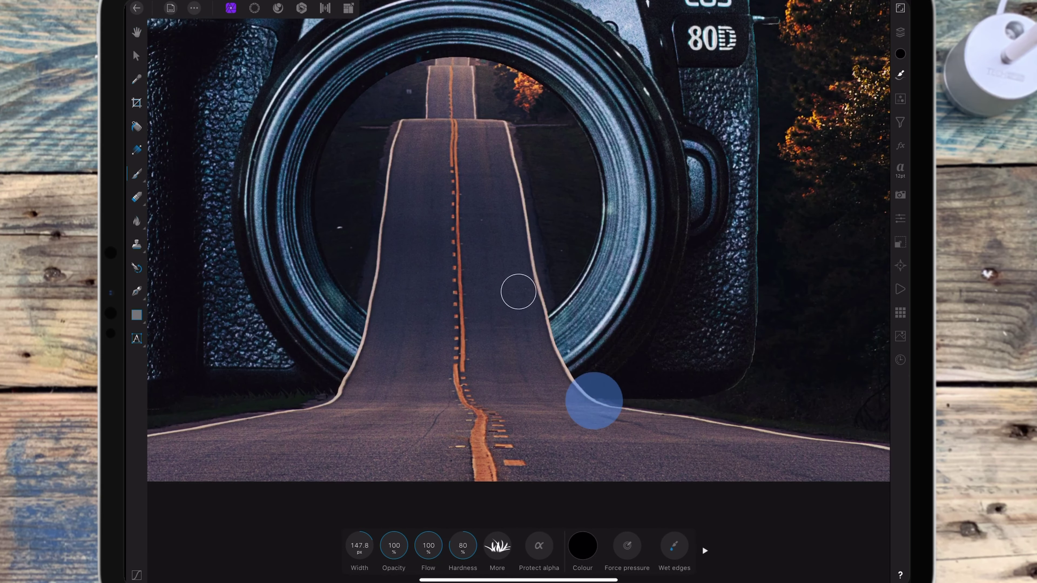
left_click_drag(593, 401, 741, 390)
left_click_drag(359, 545, 376, 544)
mouse_move(718, 395)
left_mouse_down()
mouse_move(742, 382)
mouse_move(726, 396)
left_mouse_up()
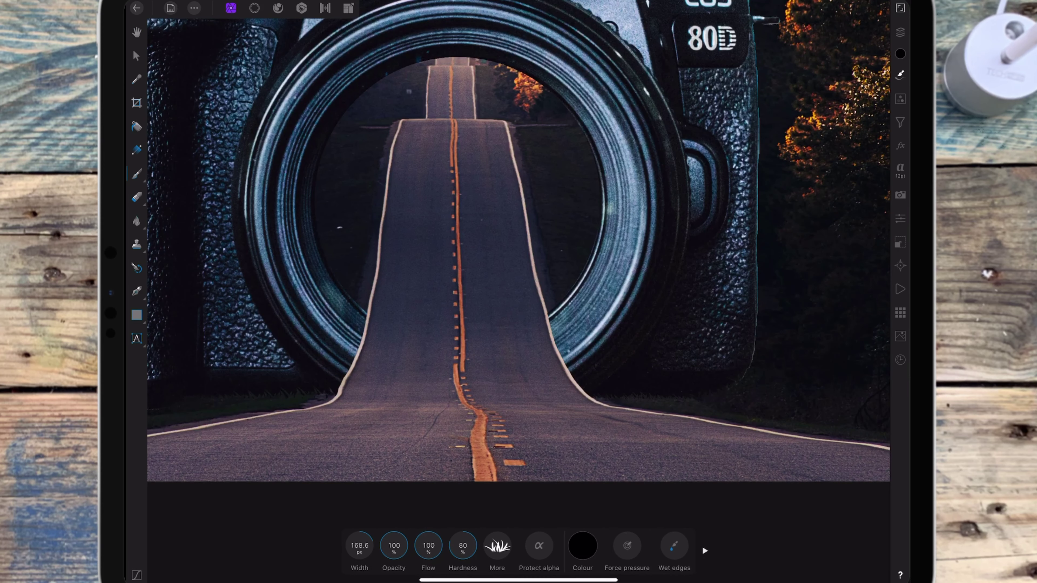
scroll(518, 291, "down", 5)
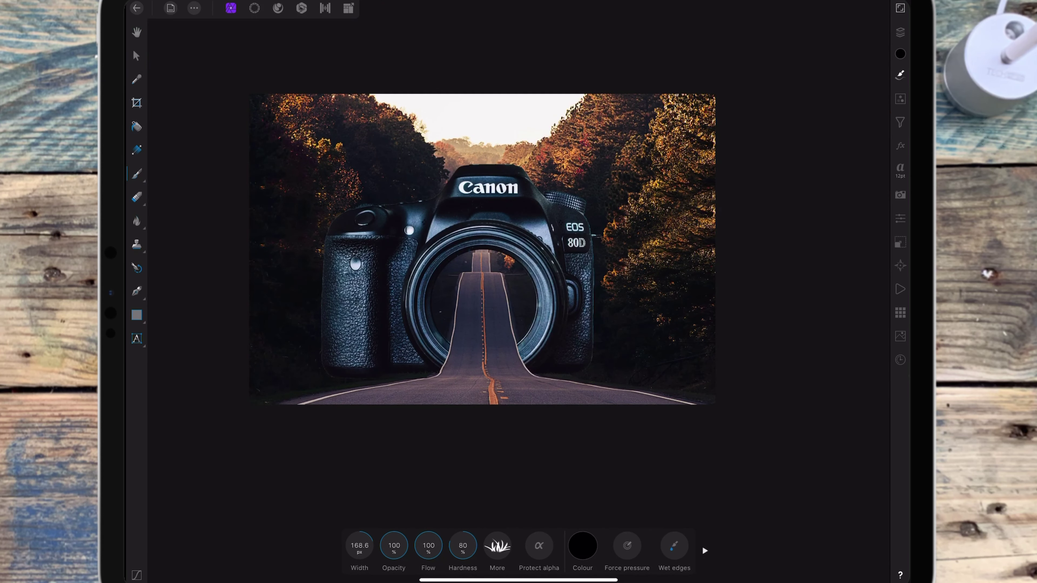
left_click(900, 74)
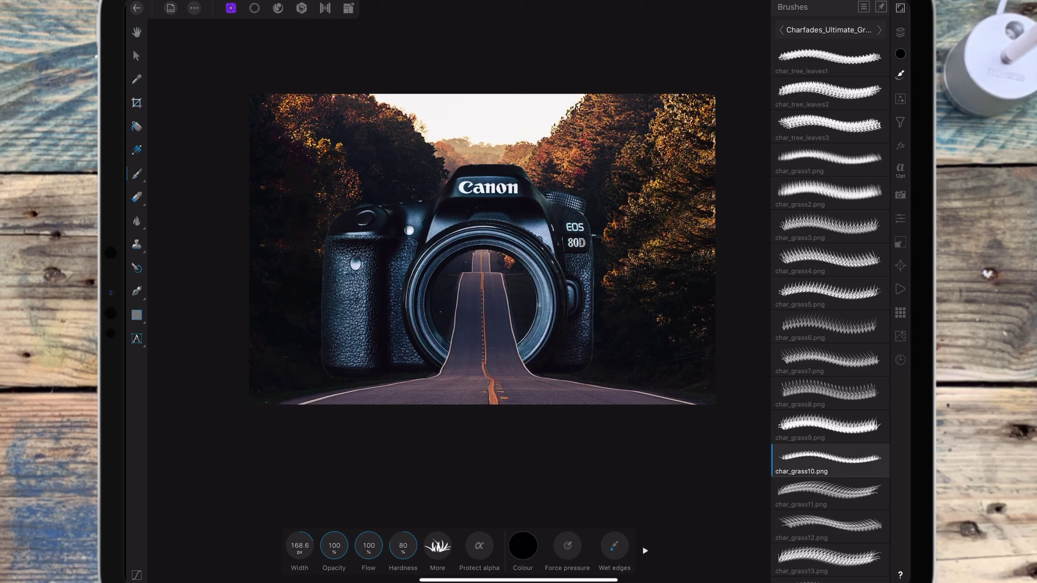
Step: Choose the char_tree_leaves brush and size it to about 240 px
left_click(830, 124)
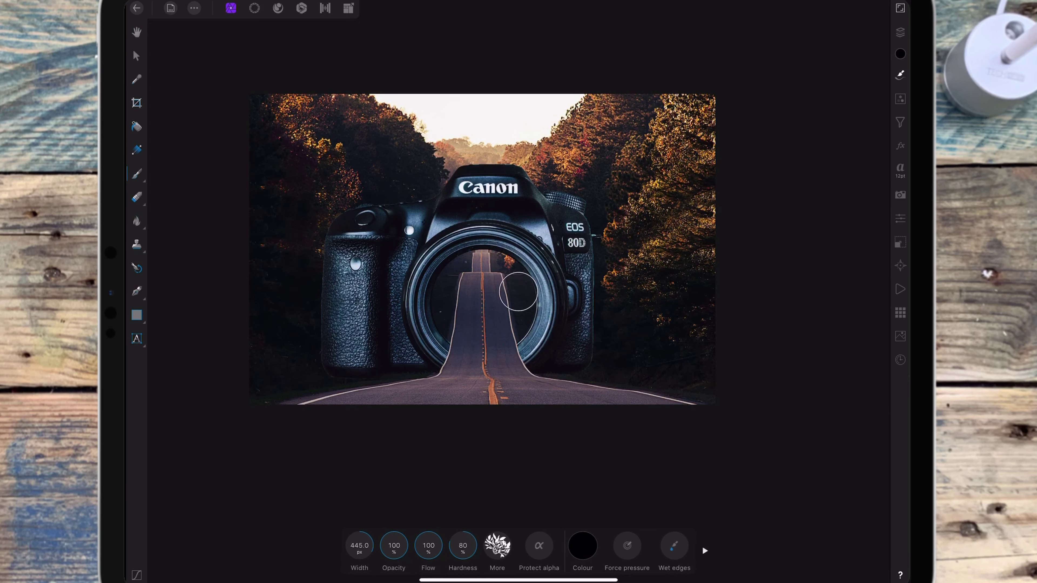
left_click_drag(360, 545, 393, 528)
scroll(598, 351, "up", 3)
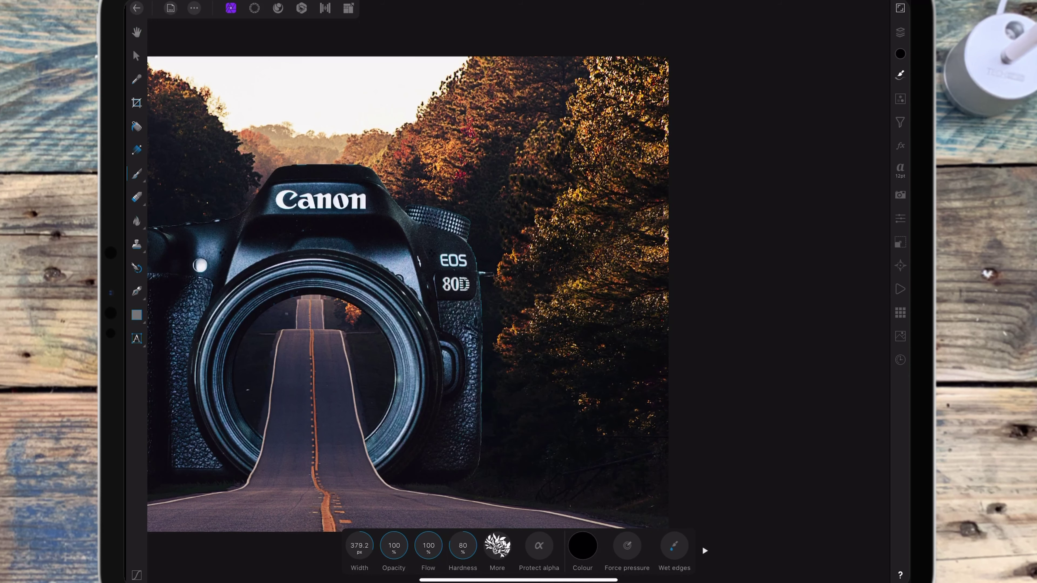
left_click_drag(366, 546, 359, 550)
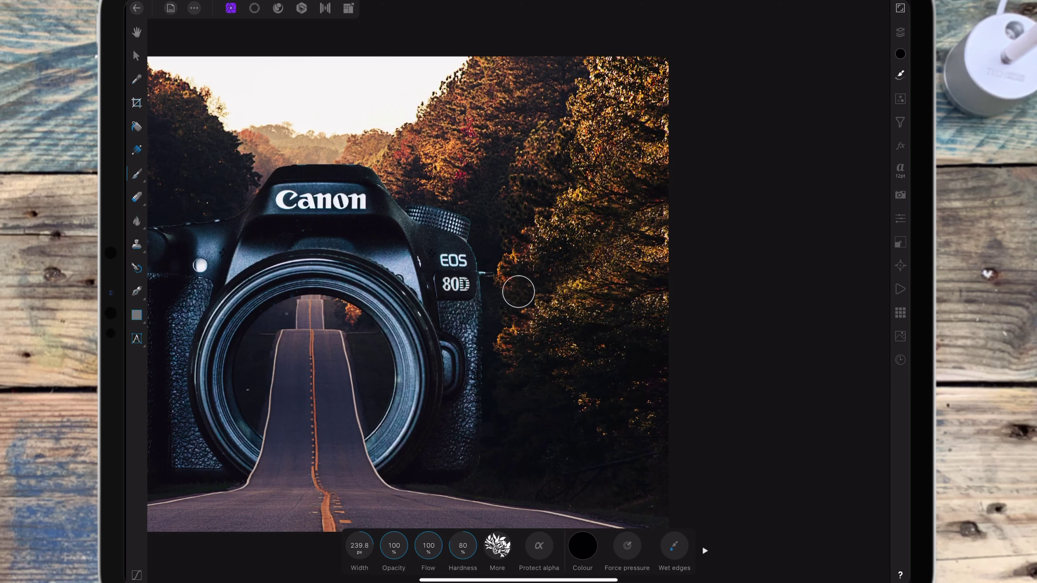
Step: Set the brush's Dynamics rotation variation to Random
left_click(497, 545)
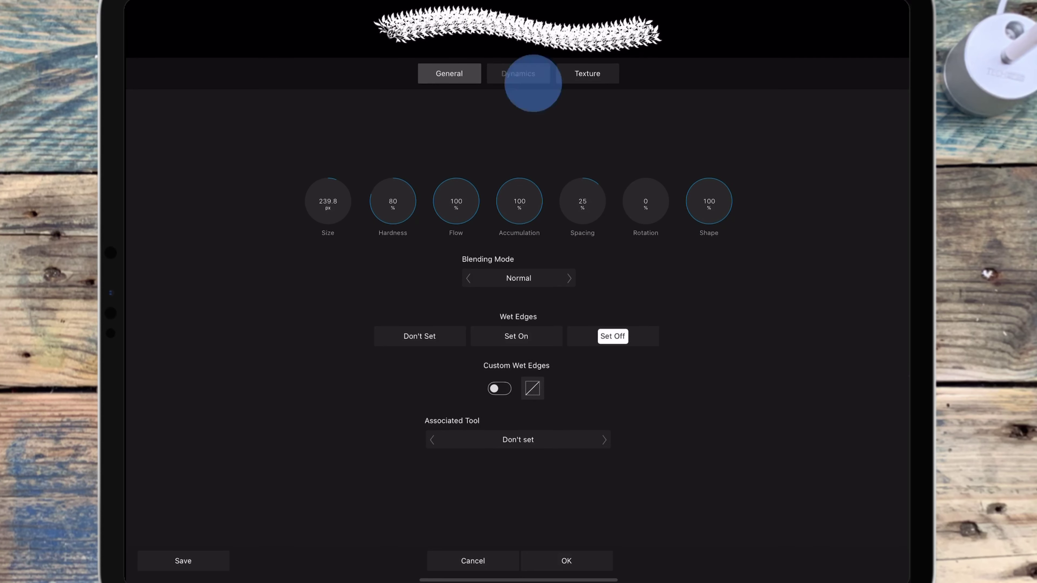
left_click(518, 73)
left_click(505, 295)
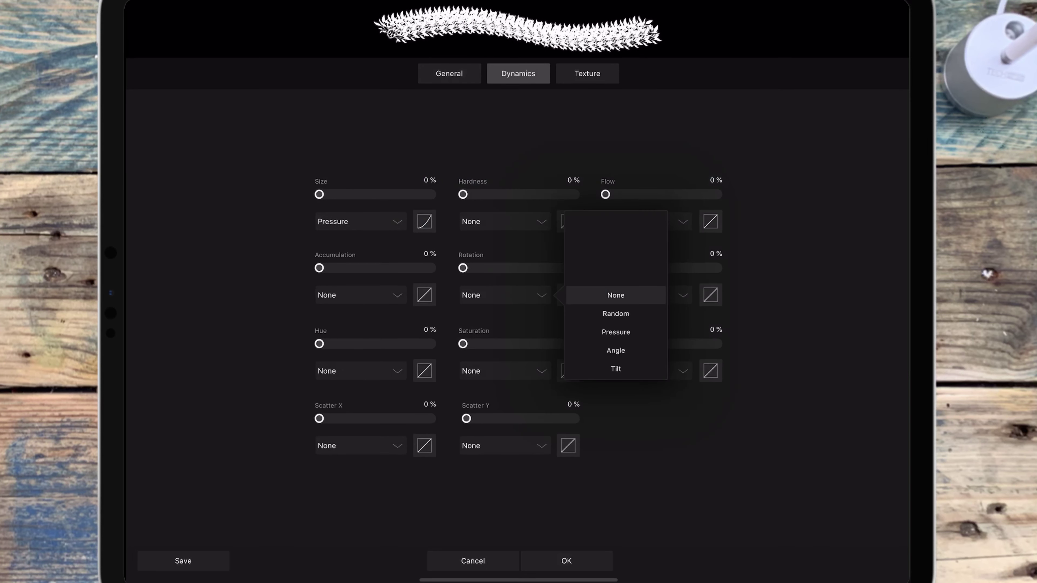
left_click(615, 313)
left_click(566, 560)
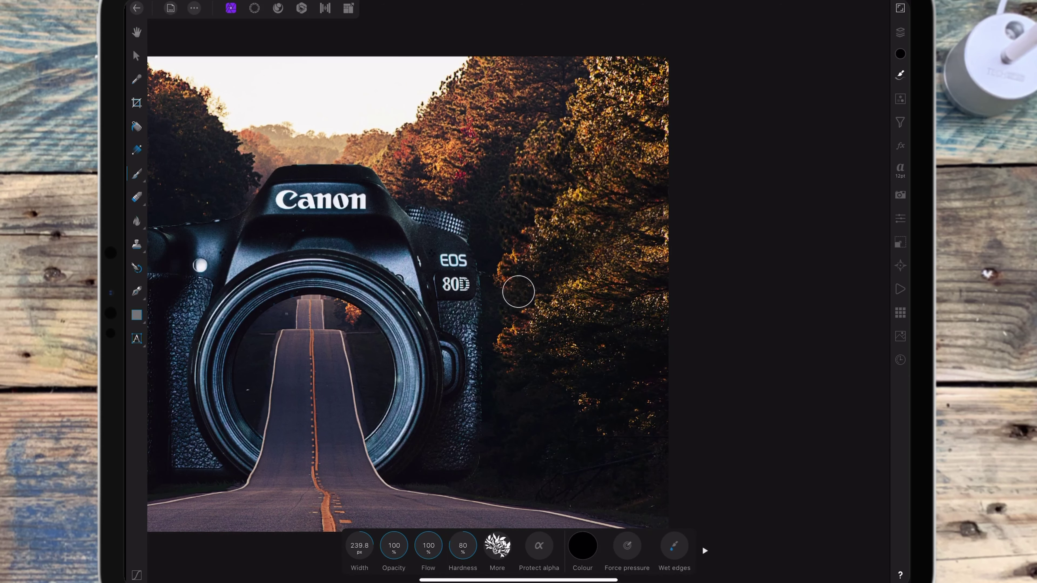
Step: Paint black leafy strokes on the camera mask's edges, ending with the brush at about 290 px
scroll(489, 427, "up", 3)
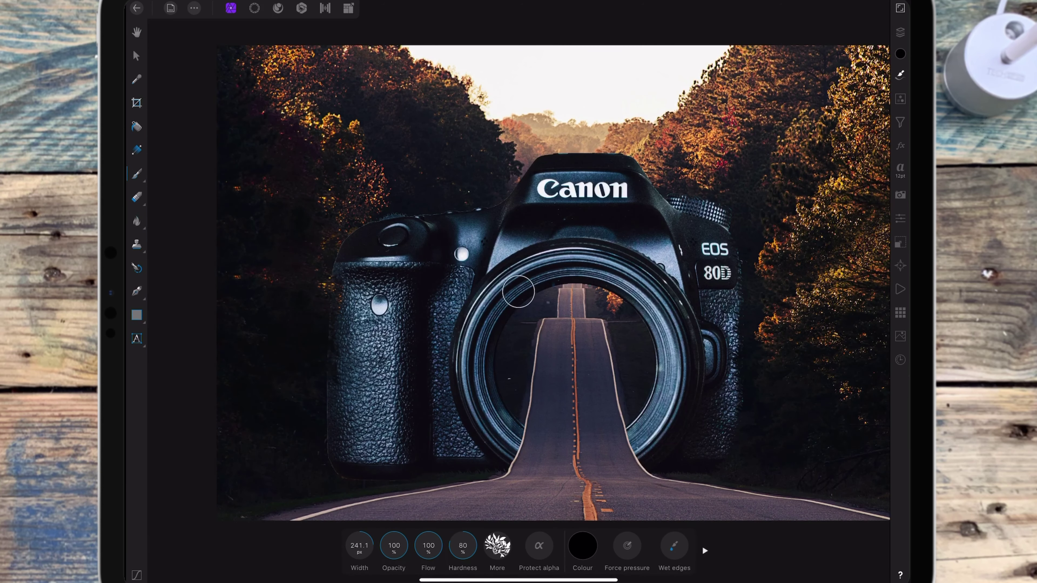
left_click(343, 236)
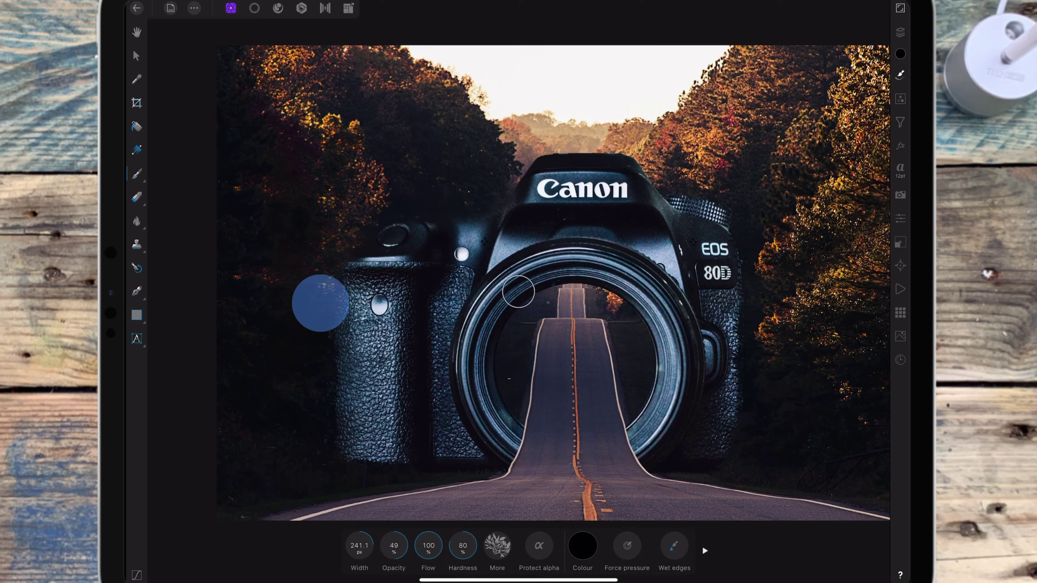
key("x")
left_click(343, 387)
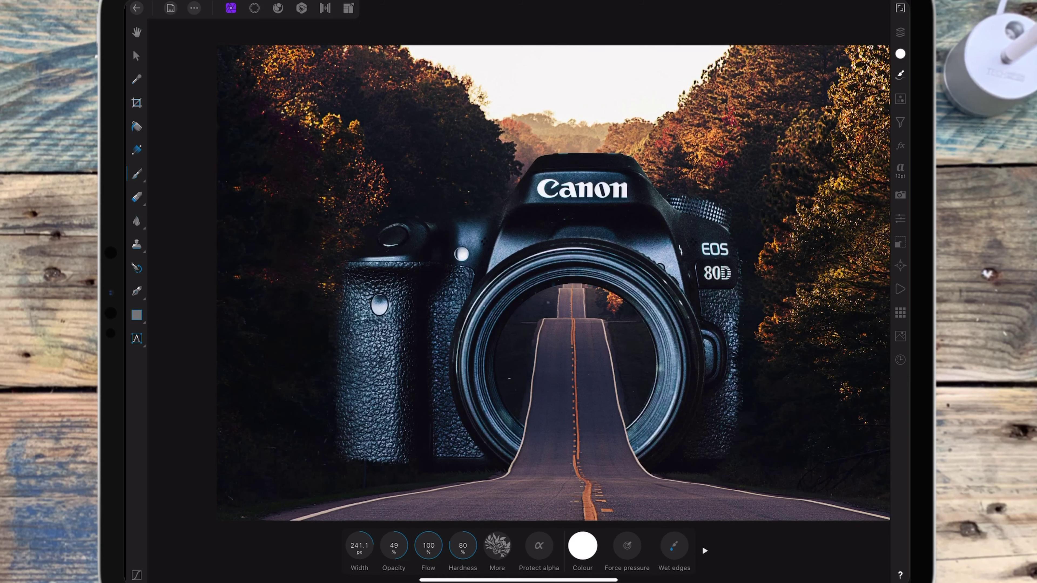
key("x")
left_click_drag(359, 545, 380, 545)
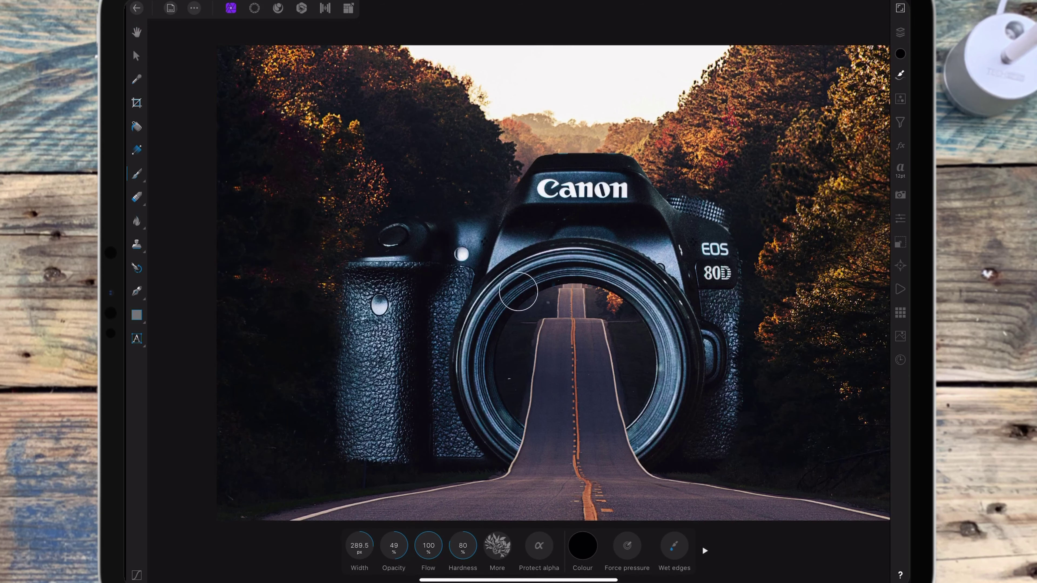
scroll(554, 282, "down", 3)
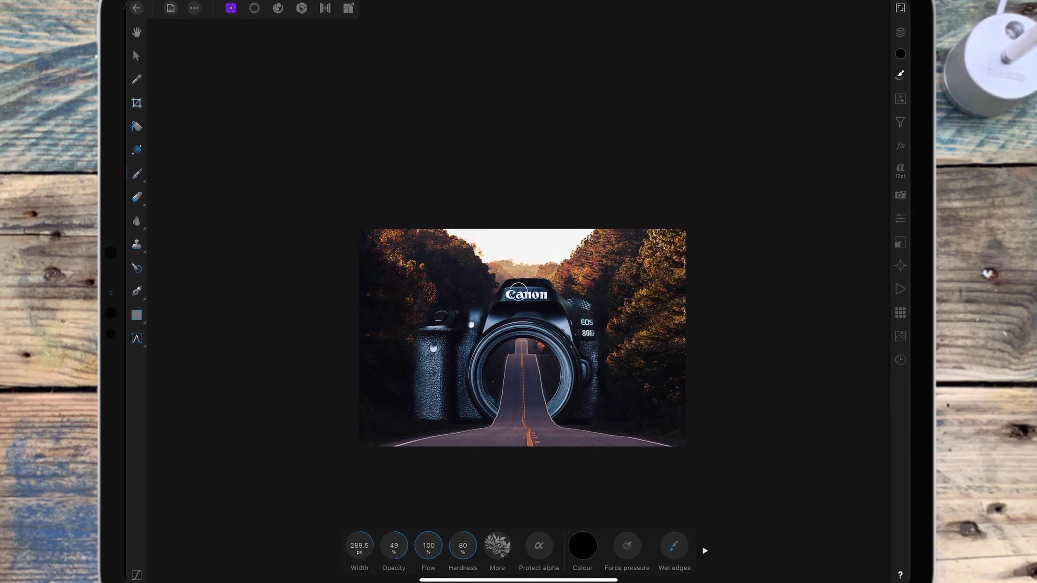
left_click(900, 32)
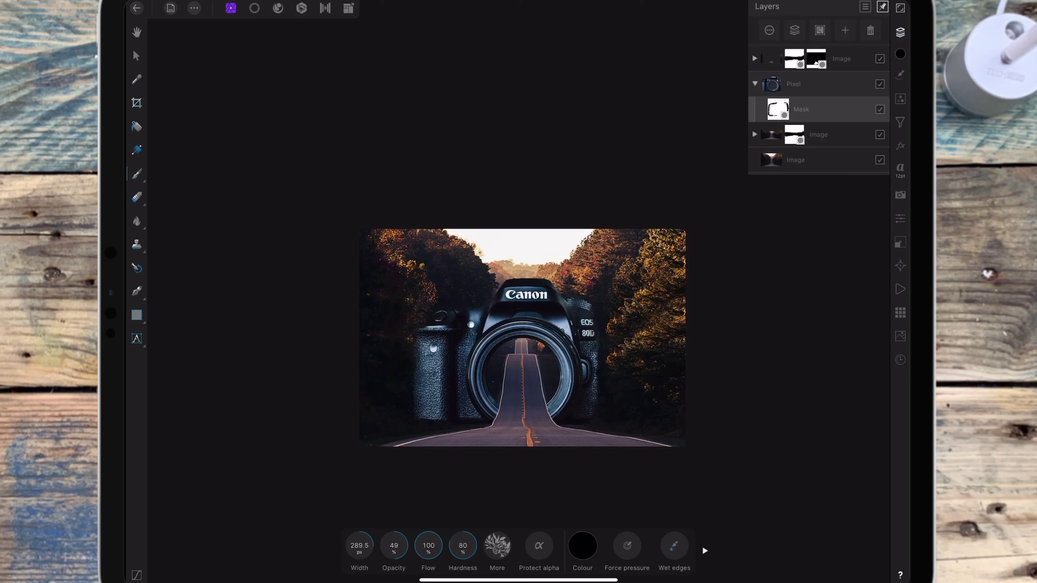
Step: Add a new Pixel layer nested inside the camera layer
left_click(845, 30)
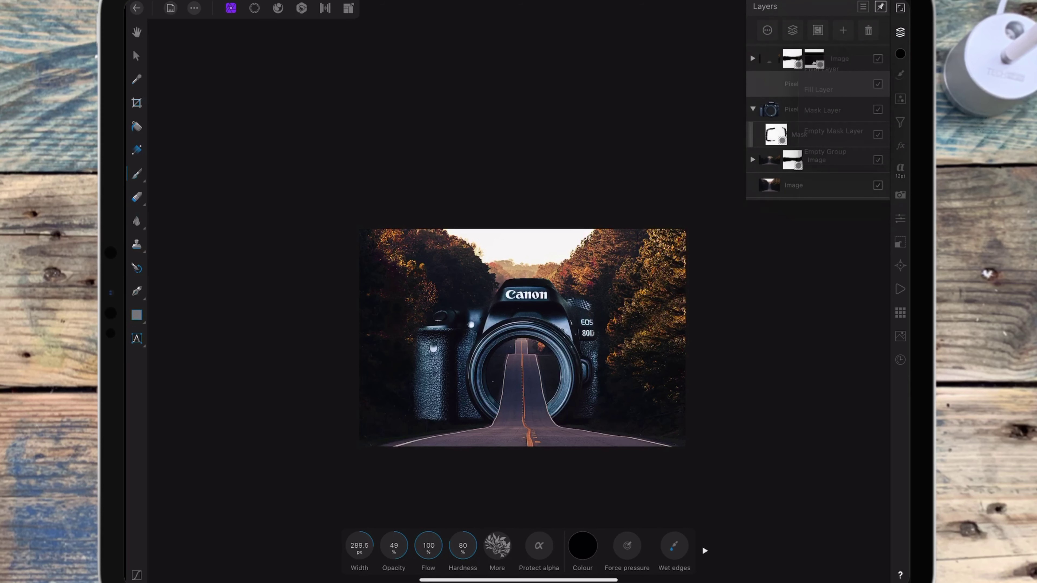
left_click(828, 89)
left_click_drag(828, 90, 835, 106)
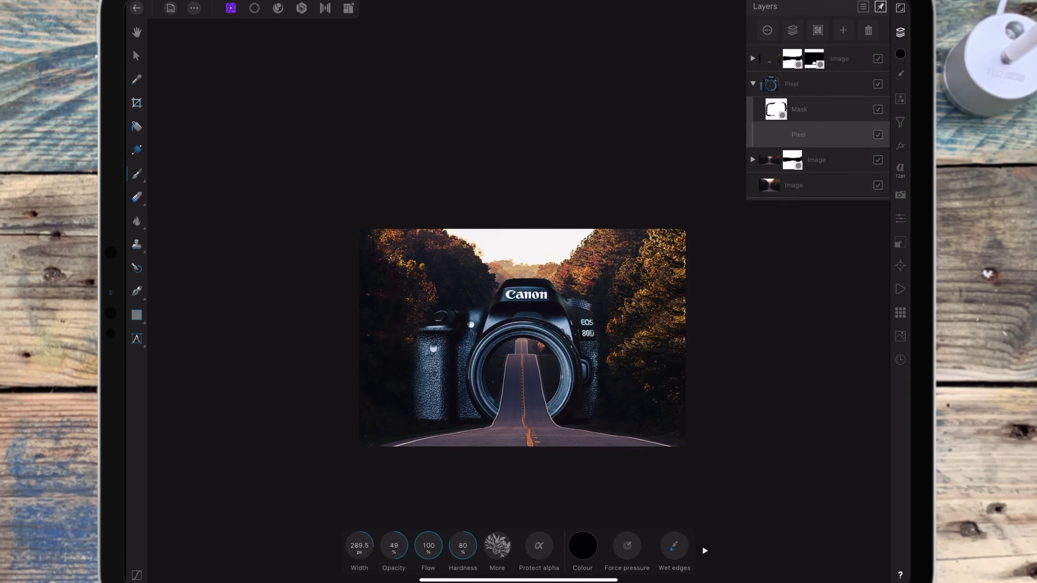
Step: Pick a soft round brush from the Basic category and widen it to about 700 px
left_click(901, 74)
left_click(828, 29)
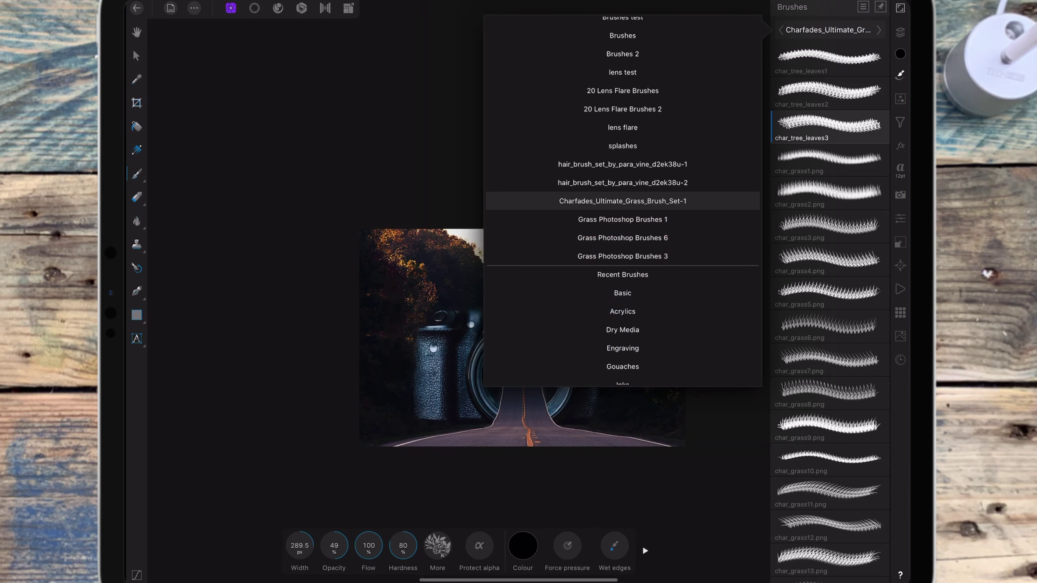
left_click(668, 290)
left_click(828, 72)
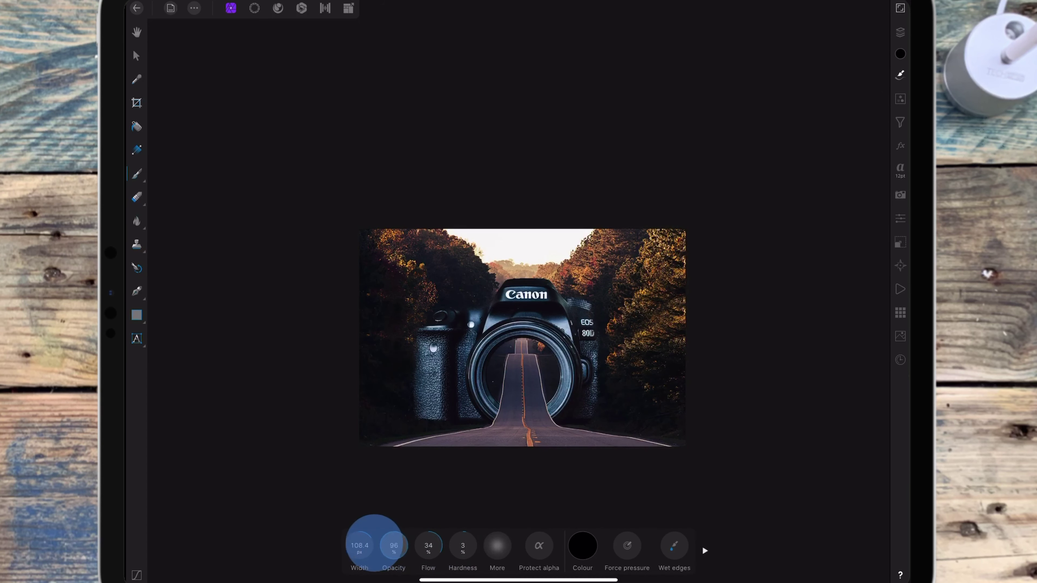
left_click_drag(359, 546, 417, 502)
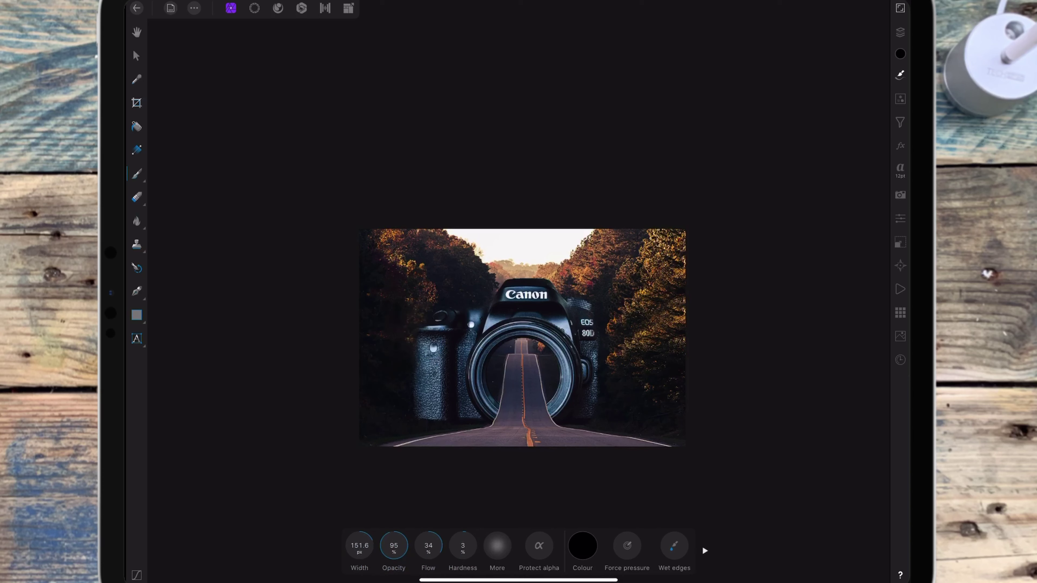
left_click_drag(360, 540, 519, 293)
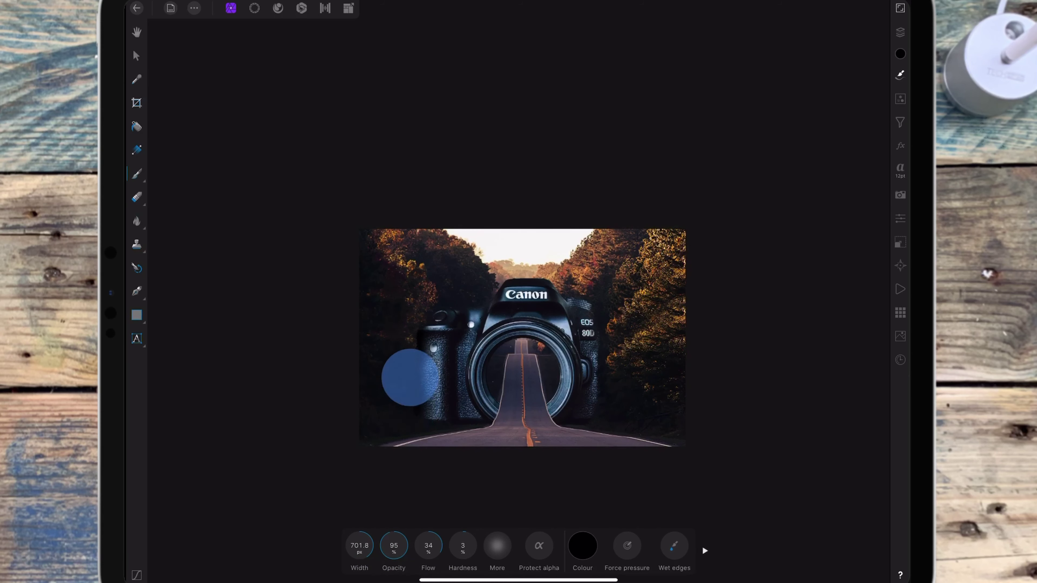
Step: Paint black shadows over the camera's left grip, right body edge and lower-left area
left_click_drag(416, 339, 453, 424)
mouse_move(594, 404)
left_mouse_down()
mouse_move(600, 327)
mouse_move(578, 294)
left_mouse_up()
left_click(468, 396)
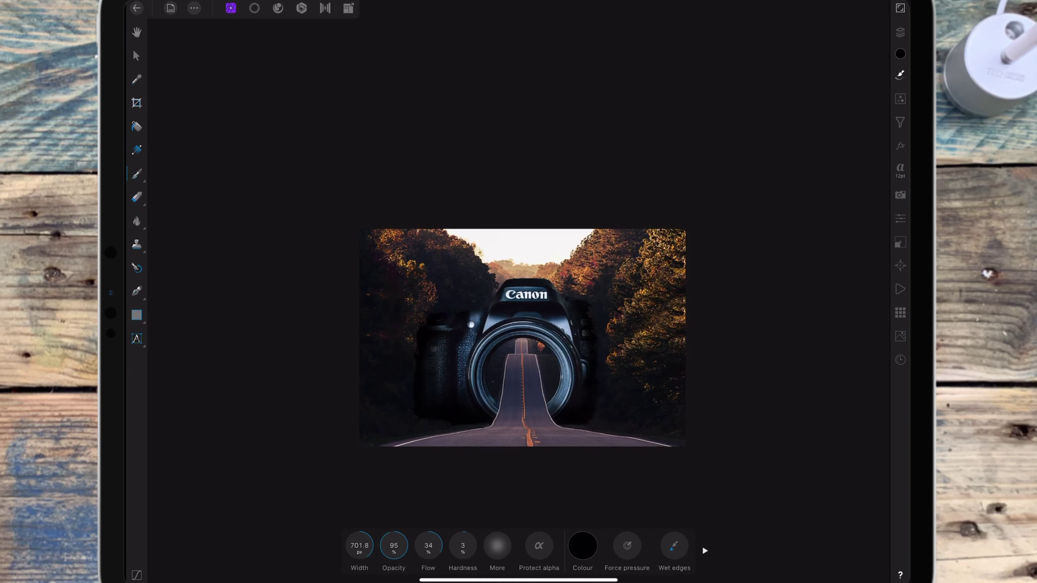
left_click(900, 32)
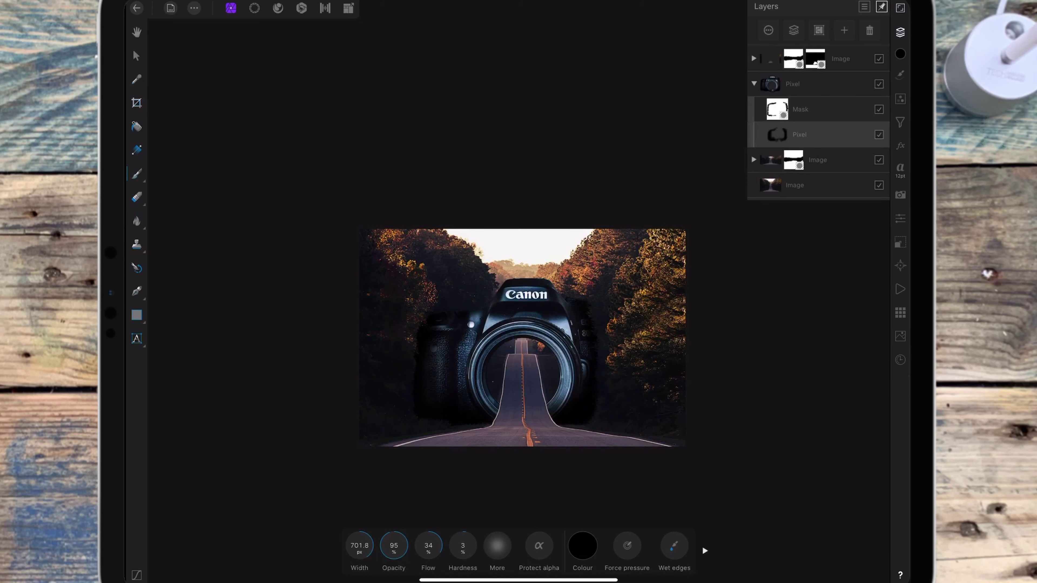
Step: Lower the first shadow Pixel layer's opacity to 43%
left_click(865, 134)
left_click_drag(853, 67, 829, 65)
left_click(430, 356)
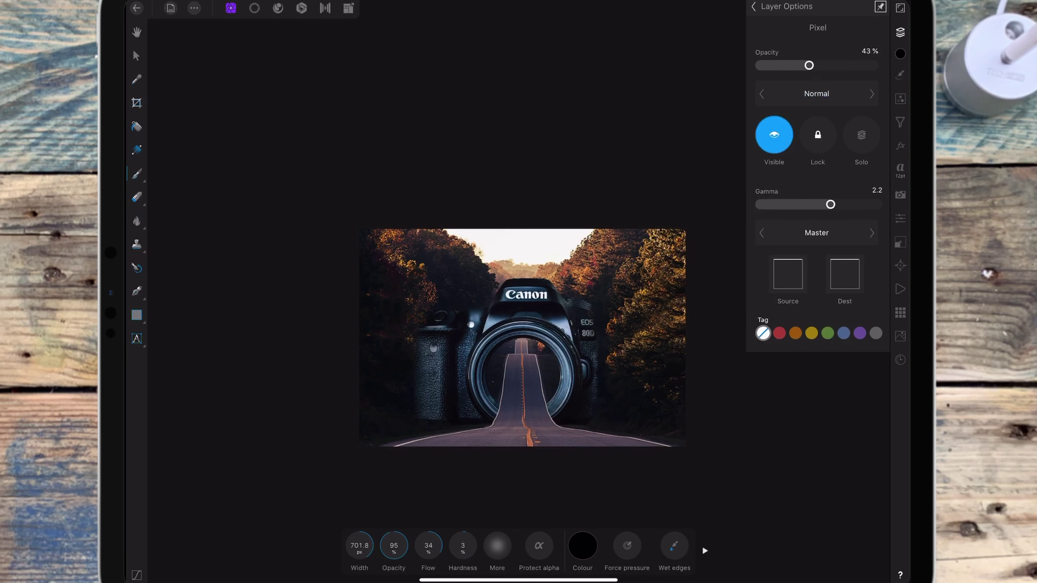
Step: Paint shading over the left grip and lower lens, and set that layer to Multiply at 52%
left_click_drag(415, 362, 415, 391)
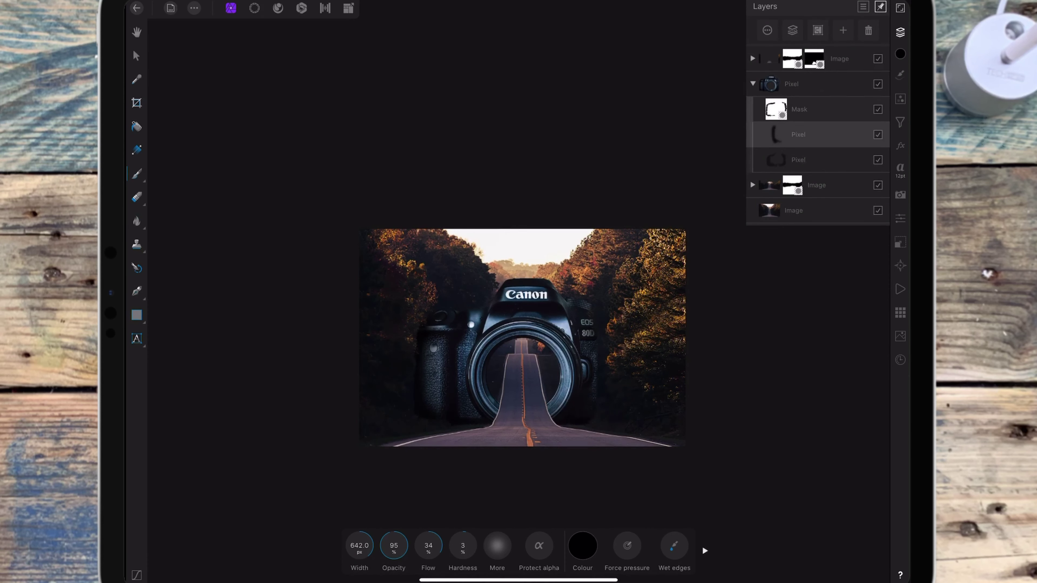
left_click_drag(501, 399, 544, 409)
left_click(858, 135)
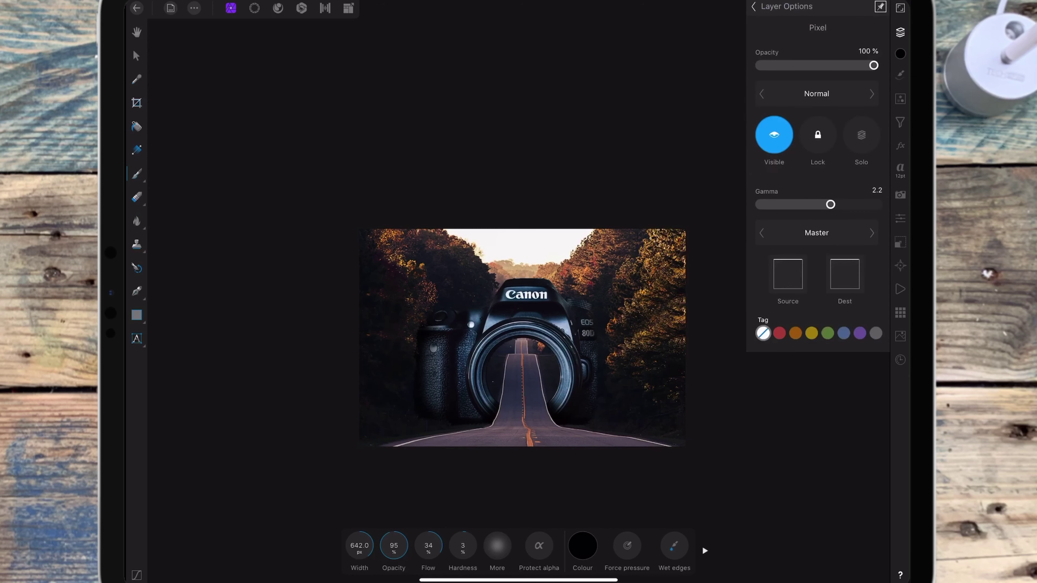
left_click(816, 93)
left_click(691, 252)
left_click_drag(872, 66, 813, 80)
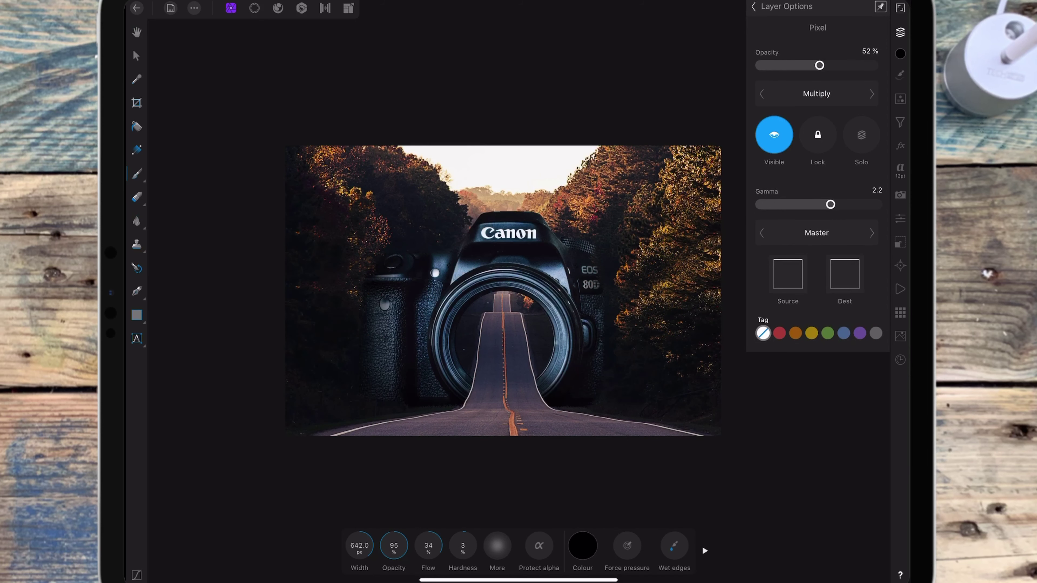
left_click(753, 6)
left_click(839, 59)
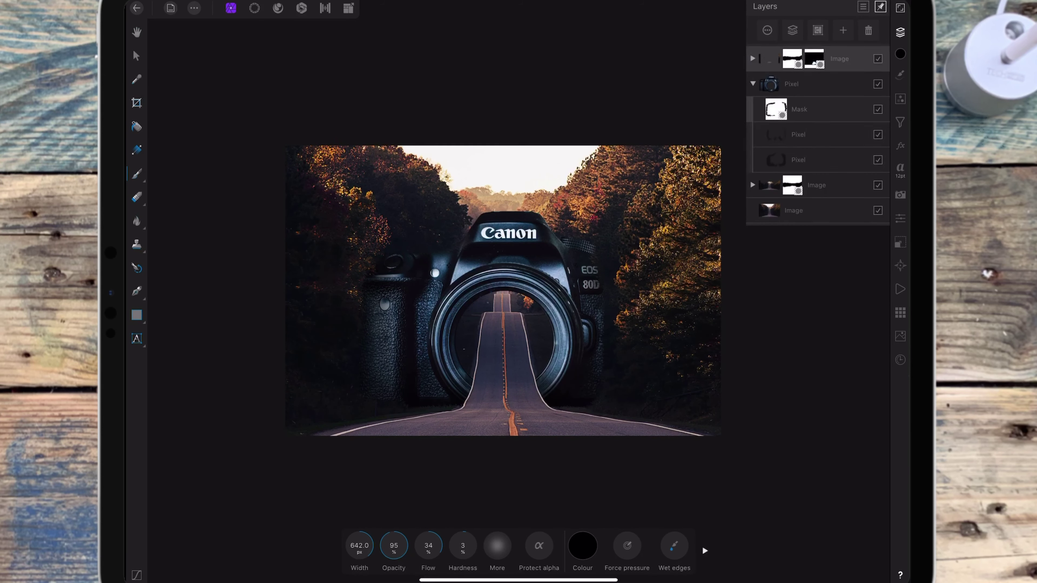
Step: Add a Curves adjustment to the top of the composite
left_click(900, 99)
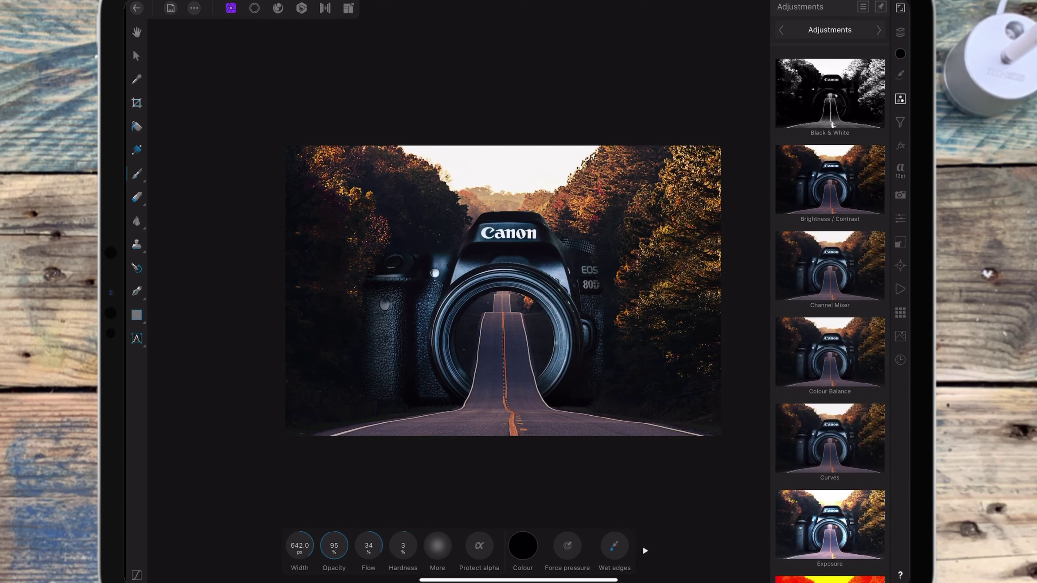
left_click_drag(860, 284, 865, 181)
left_click(860, 237)
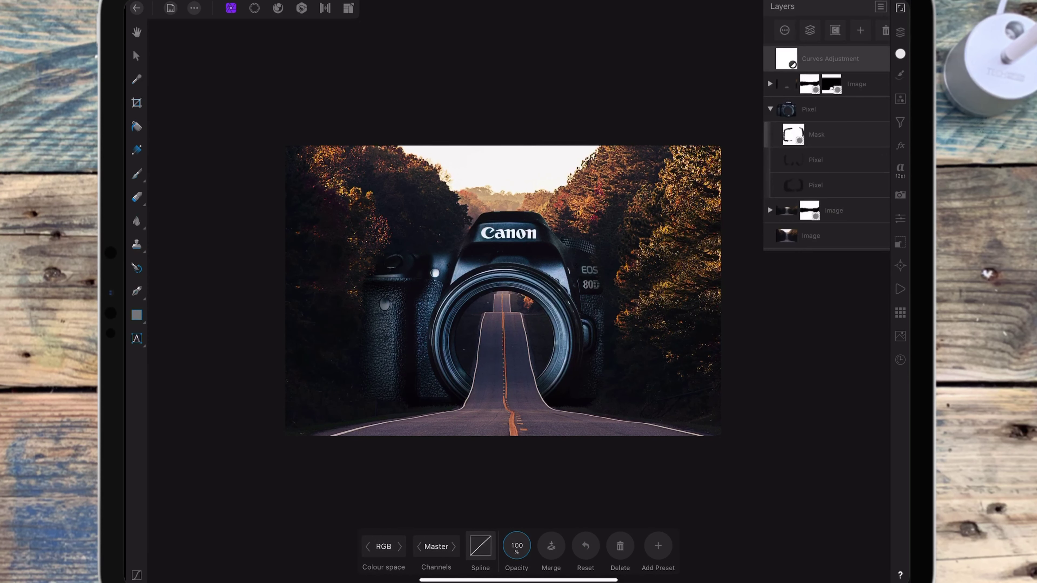
left_click(900, 32)
Step: On the Master curve, lower the highlights slightly, lift the shadows and add a midtone point
scroll(663, 228, "down", 2)
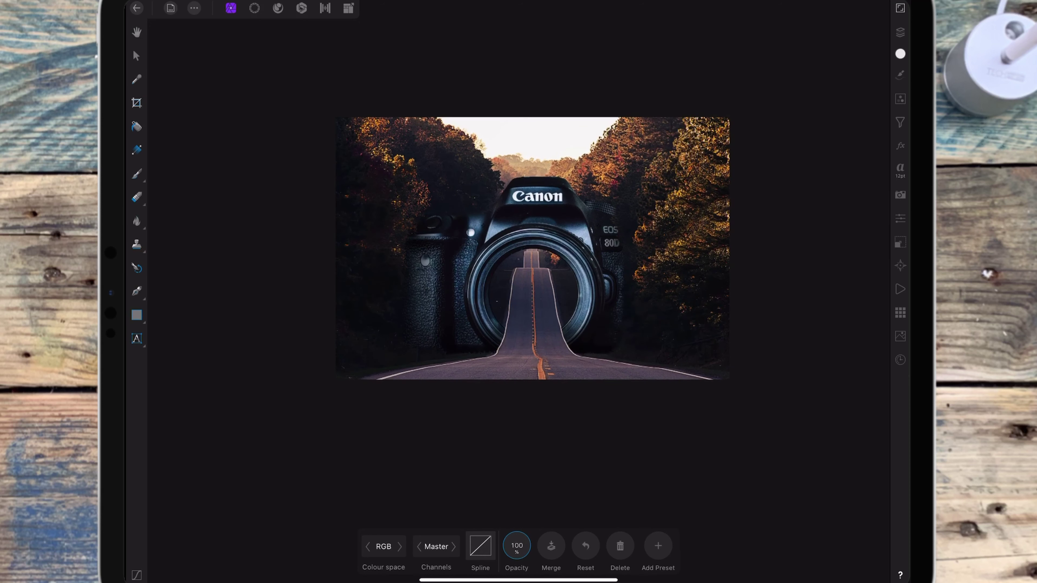
left_click(480, 546)
left_click_drag(530, 374, 529, 391)
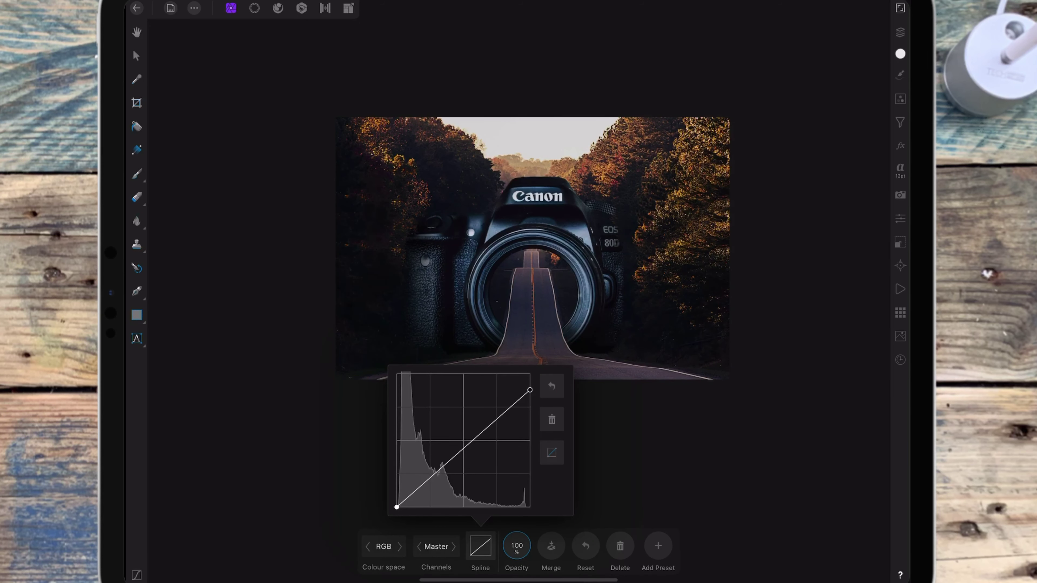
left_click_drag(396, 507, 396, 504)
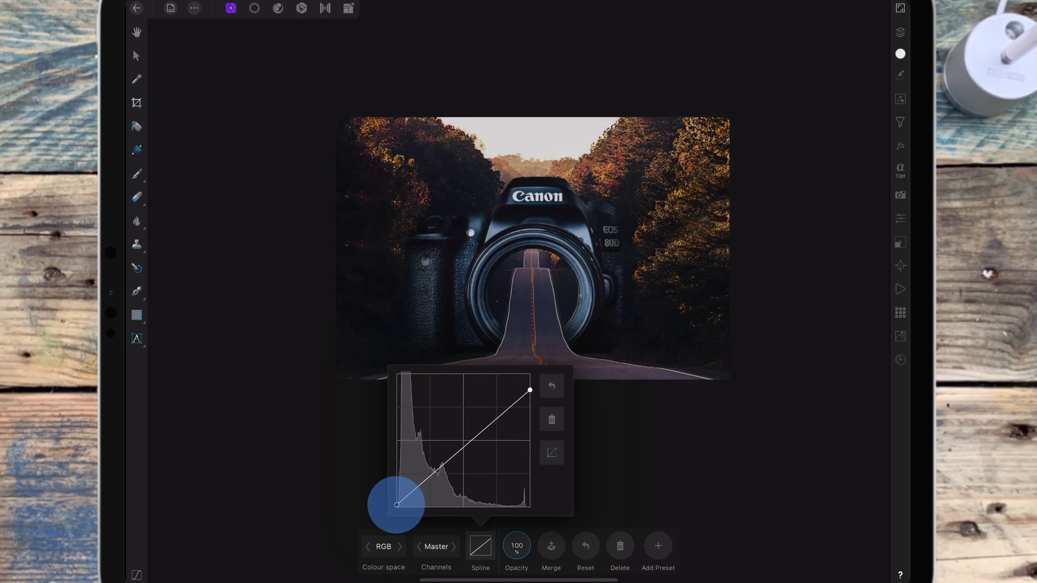
left_click_drag(530, 391, 530, 388)
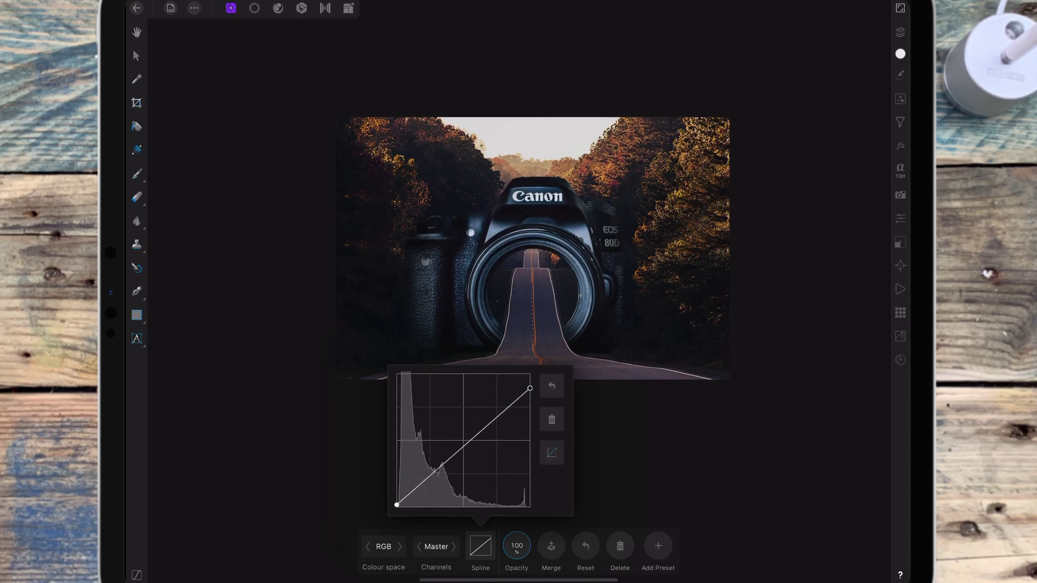
left_click(417, 486)
left_click(480, 546)
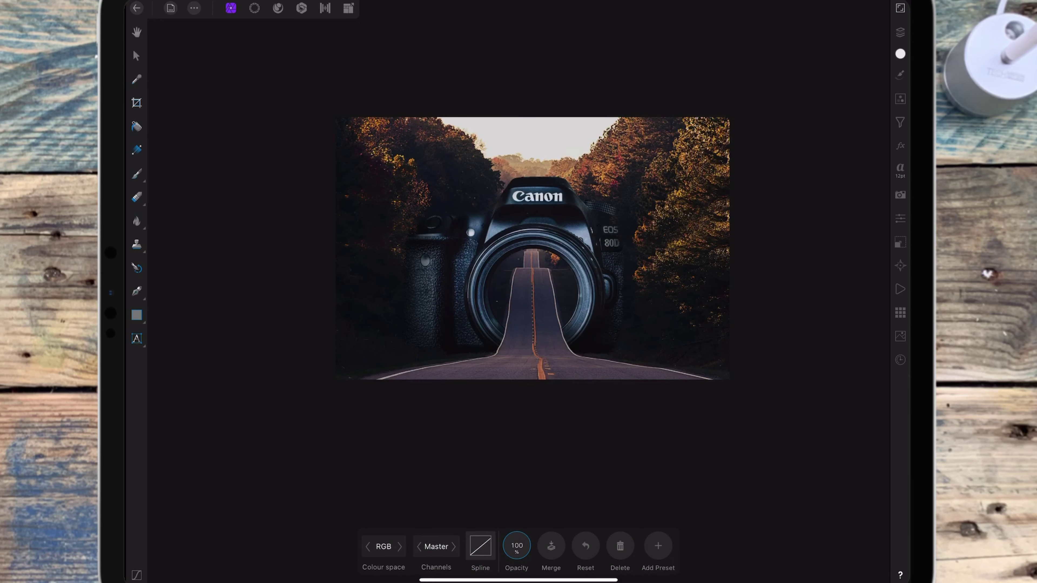
Step: On the Blue channel, lower the highlights and lift the shadows slightly
left_click(457, 549)
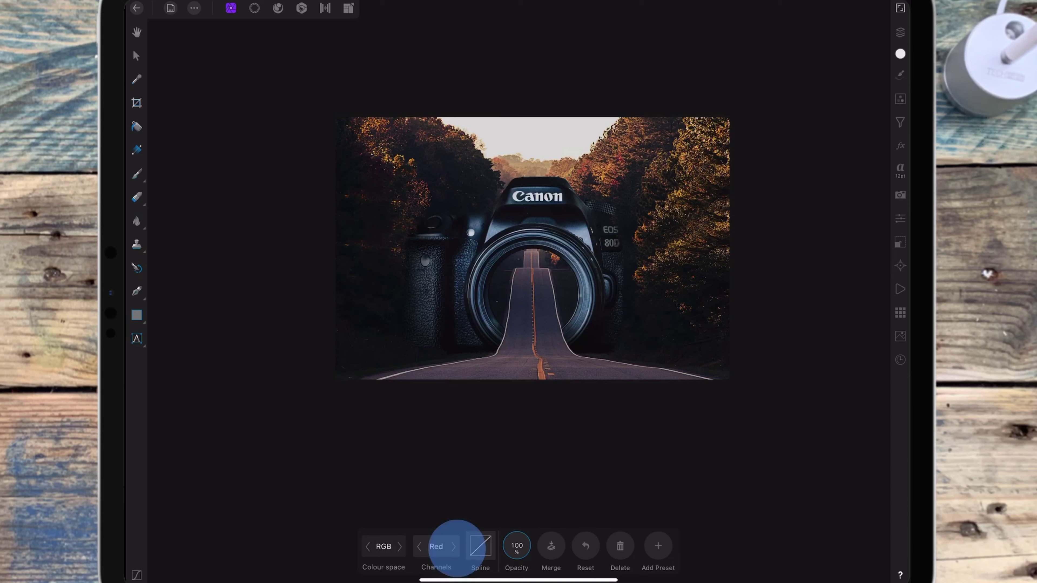
left_click(480, 546)
left_click_drag(530, 373, 530, 385)
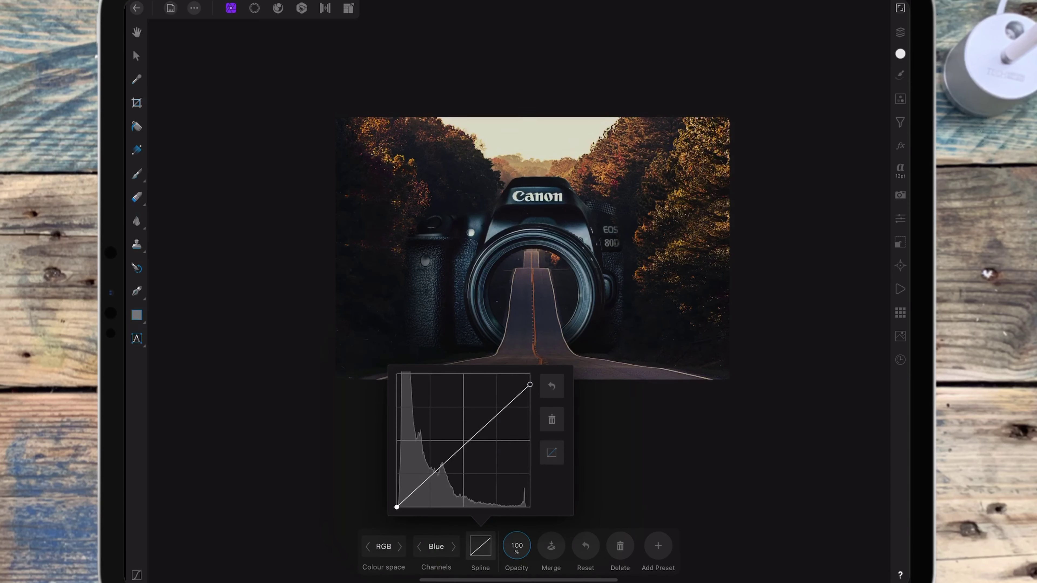
left_click_drag(396, 507, 396, 503)
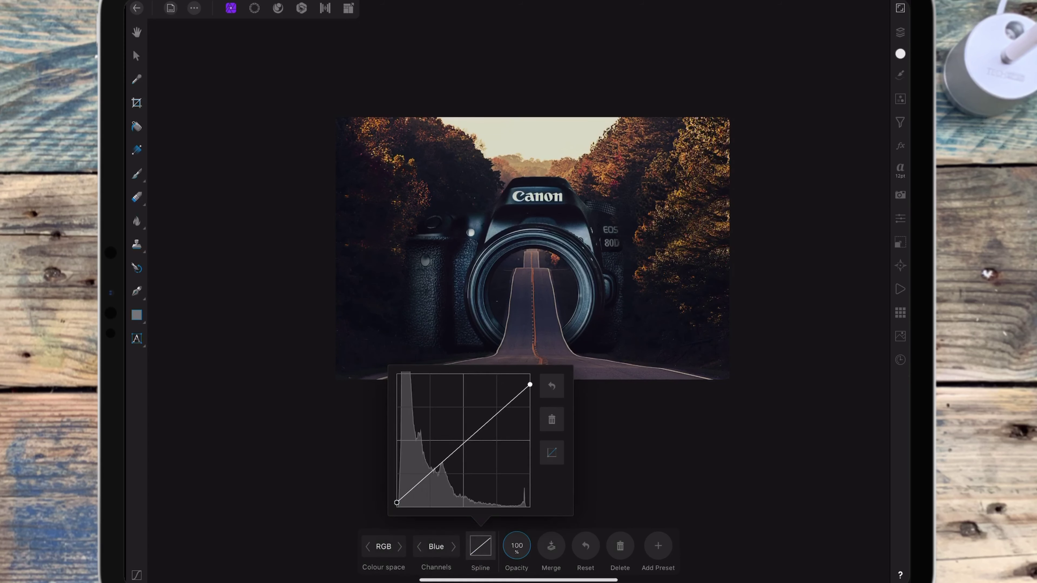
left_click(481, 546)
Step: On the Red channel, boost red in the highlights and shift the shadow point slightly right
left_click(453, 546)
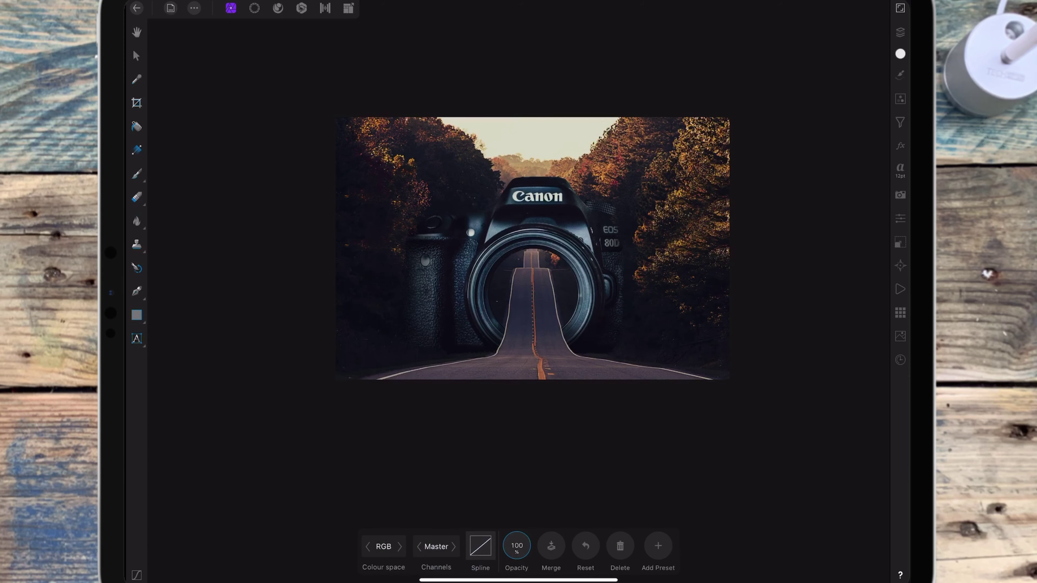
left_click(453, 546)
left_click(480, 546)
left_click_drag(529, 374, 530, 375)
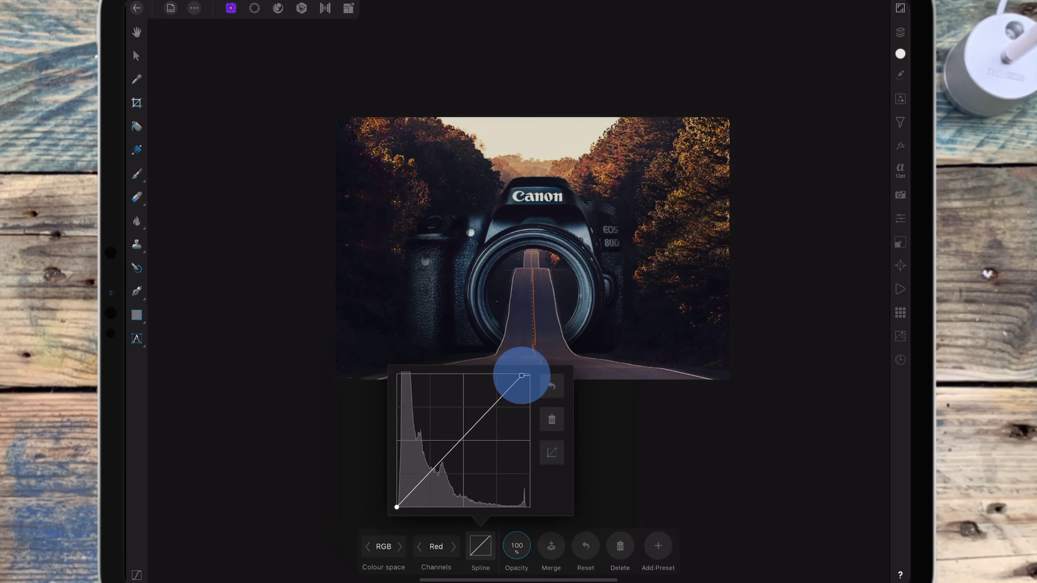
left_click_drag(530, 375, 524, 375)
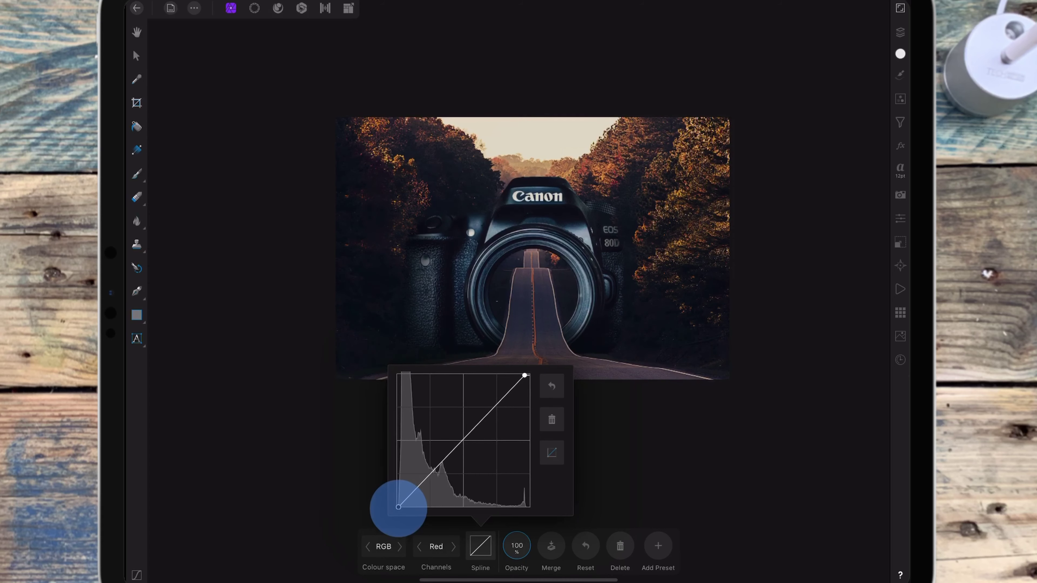
left_click_drag(397, 508, 399, 507)
left_click(480, 546)
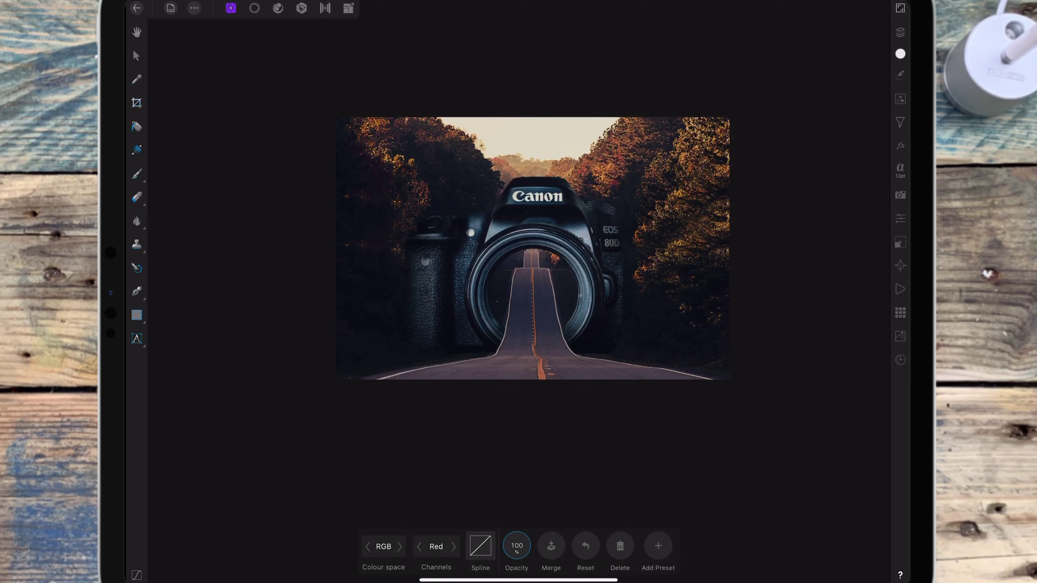
left_click_drag(694, 237, 694, 290)
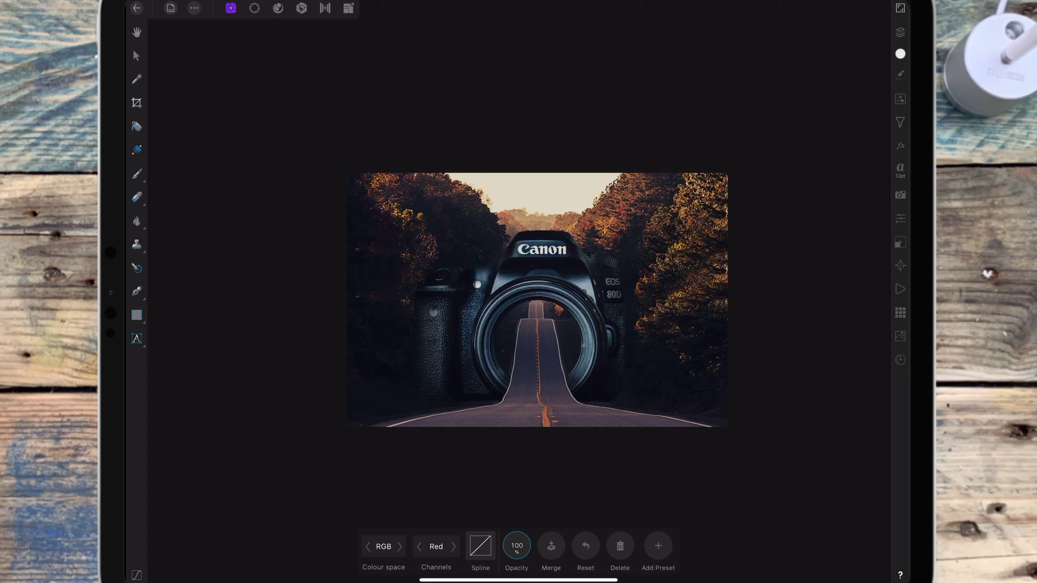
Step: Open the Blurs filter category and turn on Add Live filters
left_click(899, 122)
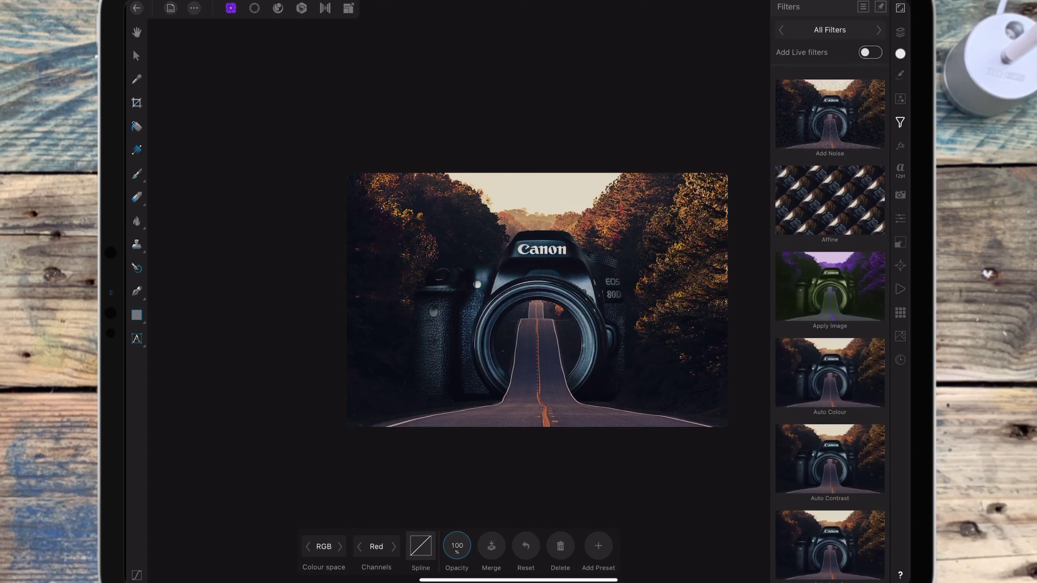
left_click(830, 29)
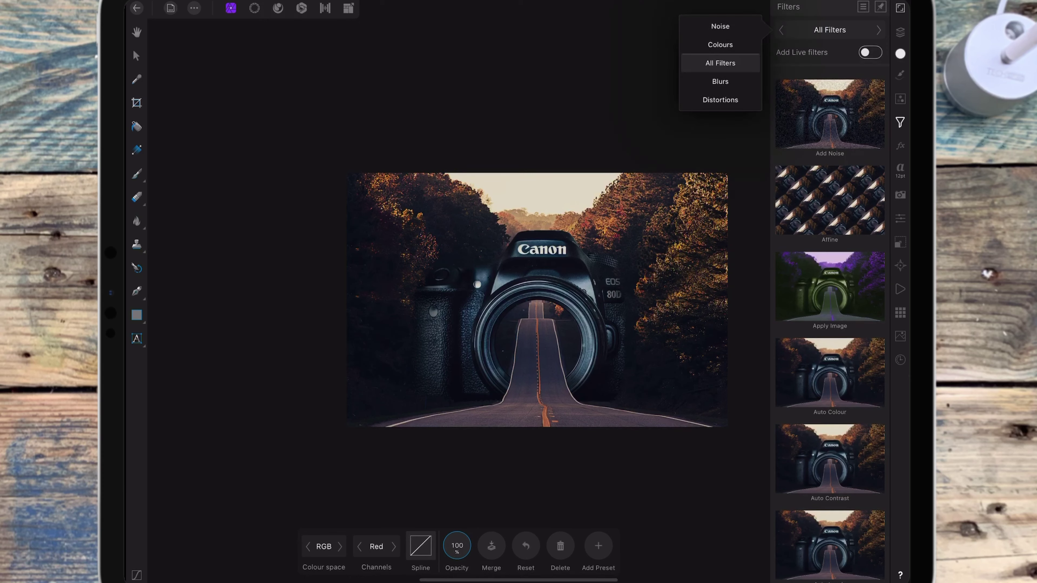
left_click(830, 29)
left_click(720, 81)
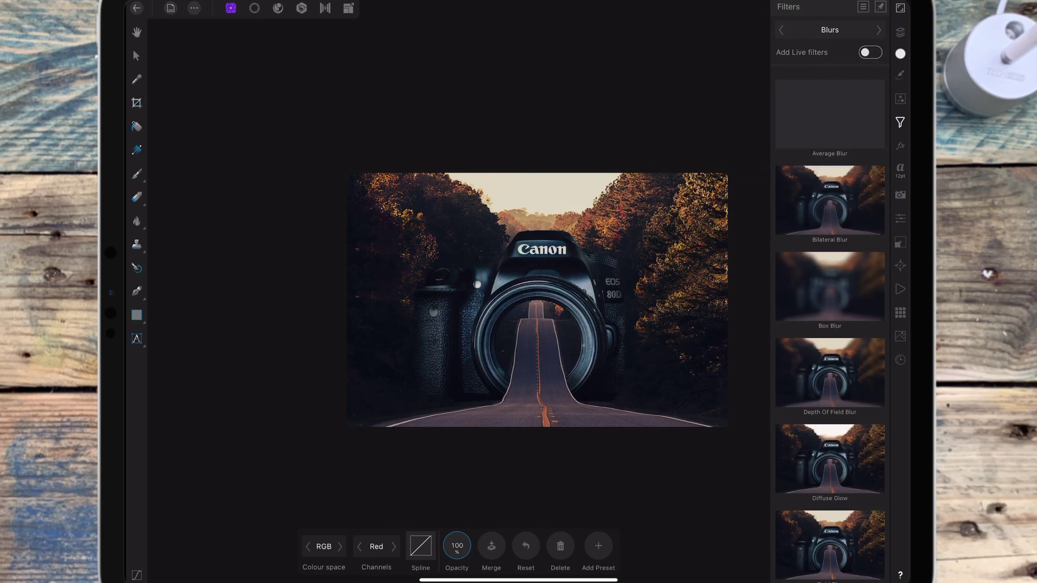
left_click(830, 371)
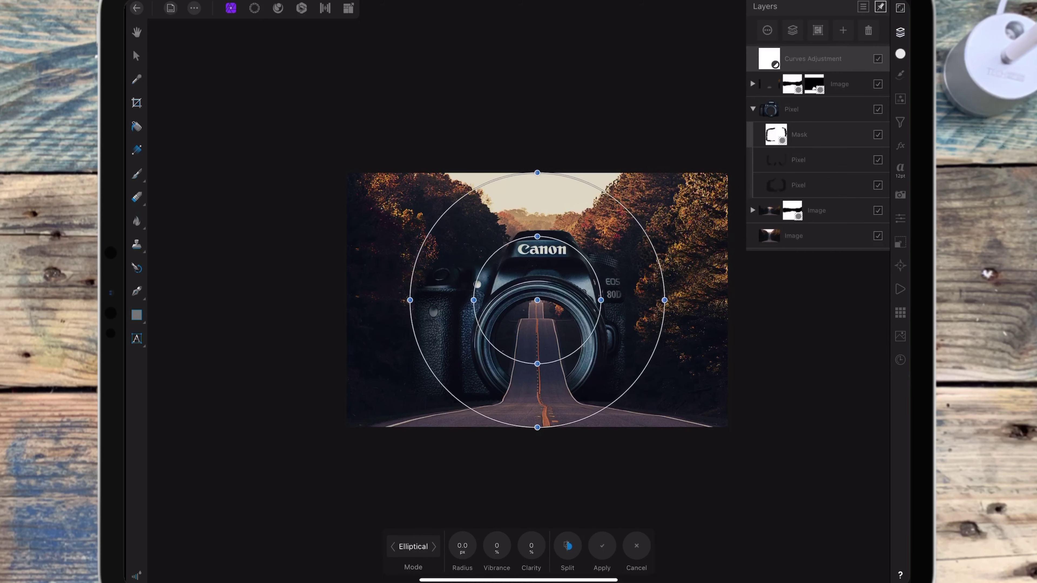
left_click(901, 122)
left_click(869, 52)
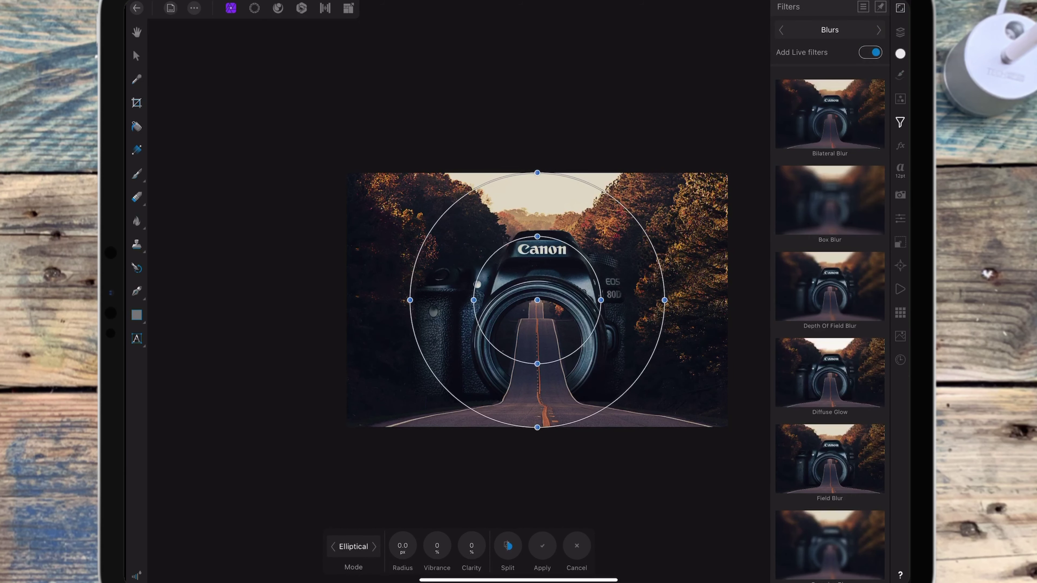
Step: Add Depth of Field Blur as a live filter and move its layer to the top of the stack
left_click(900, 32)
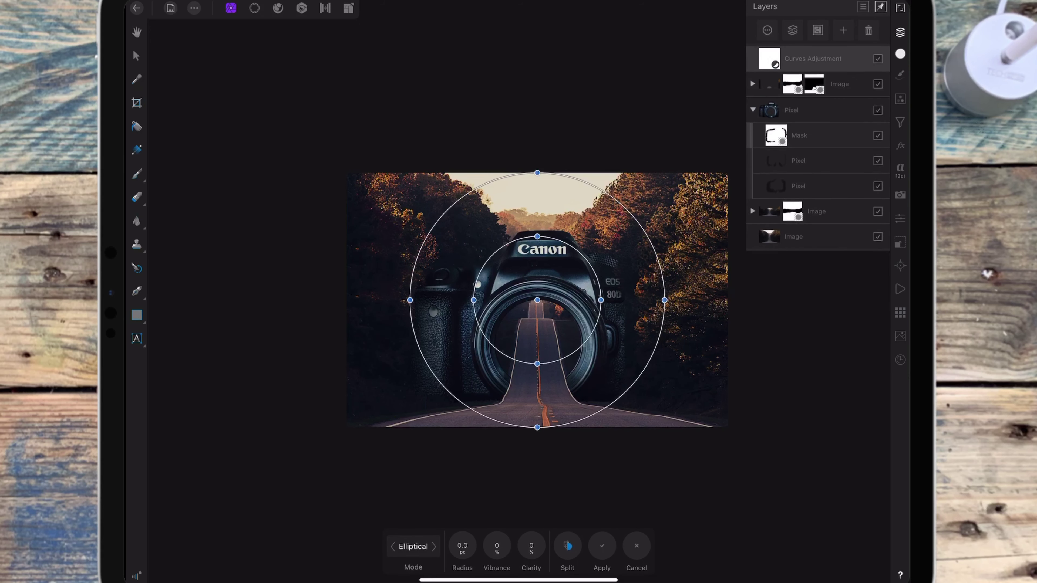
left_click(900, 122)
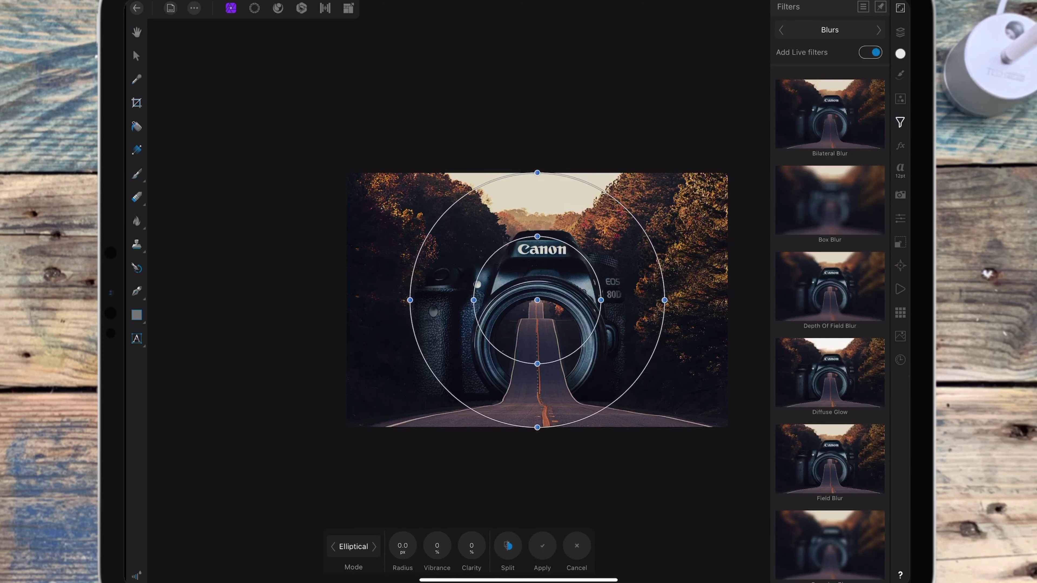
left_click(900, 122)
left_click(900, 32)
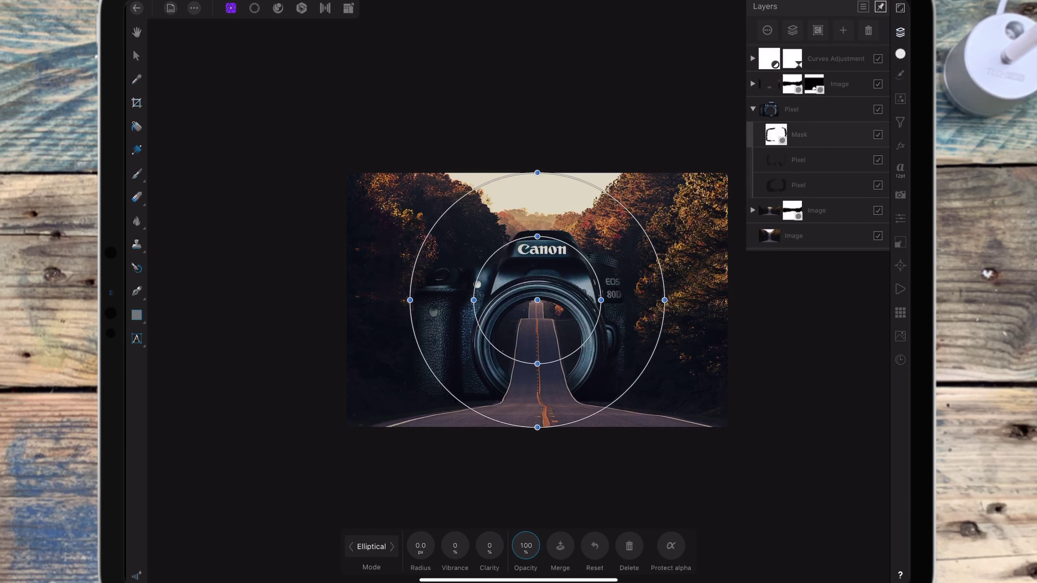
left_click_drag(815, 84, 828, 48)
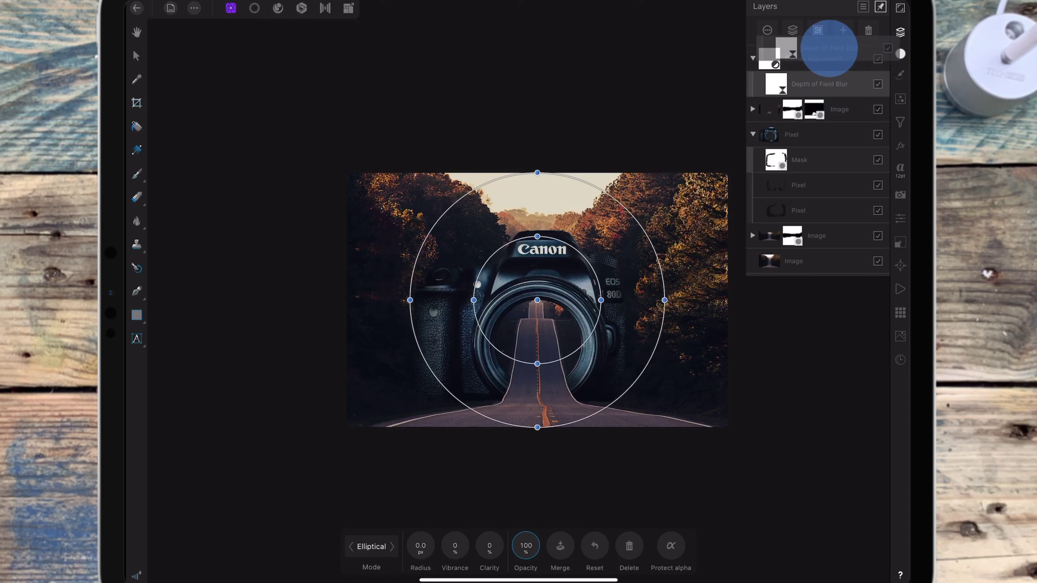
left_click(900, 32)
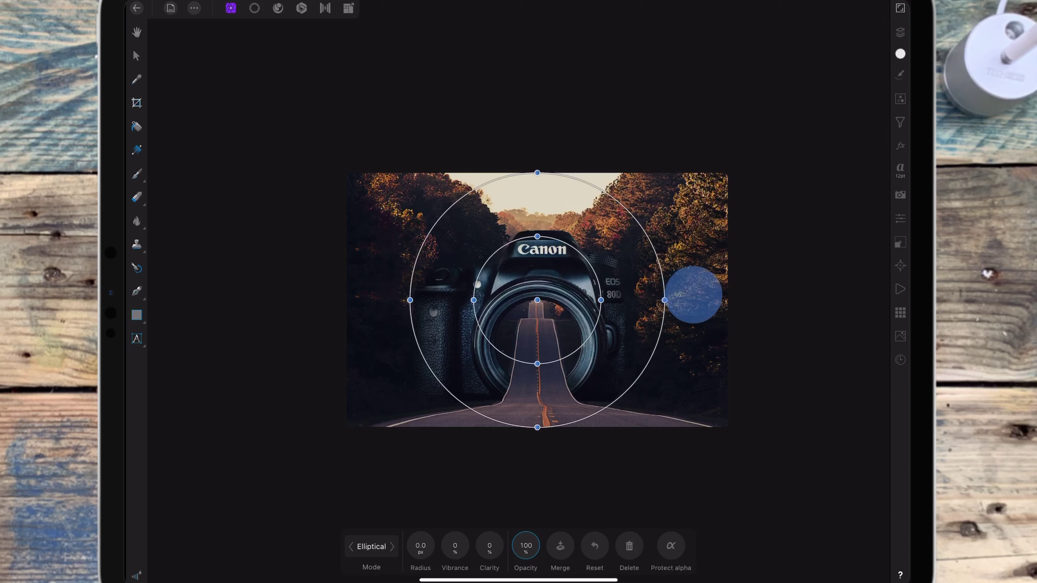
Step: Reshape the elliptical focus area and its outer falloff and centre it on the camera lens
left_click_drag(664, 300, 706, 299)
left_click_drag(537, 173, 537, 114)
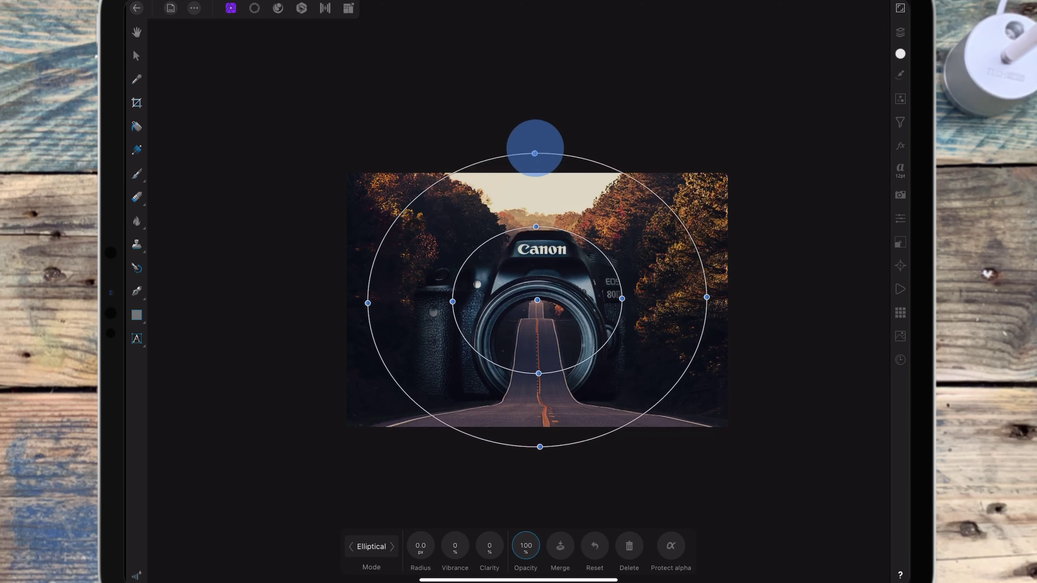
left_click_drag(706, 300, 736, 298)
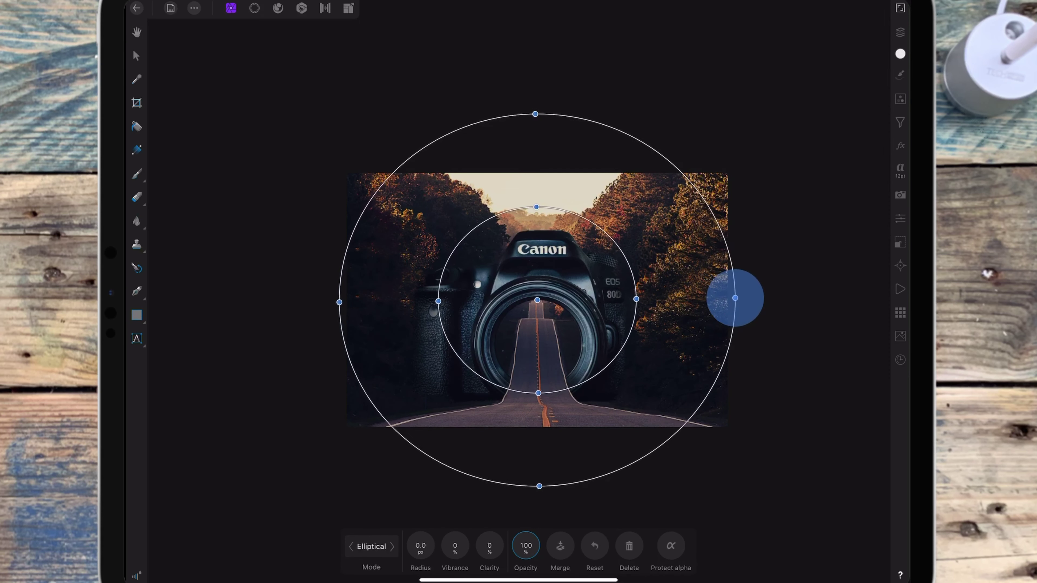
left_click_drag(537, 300, 538, 314)
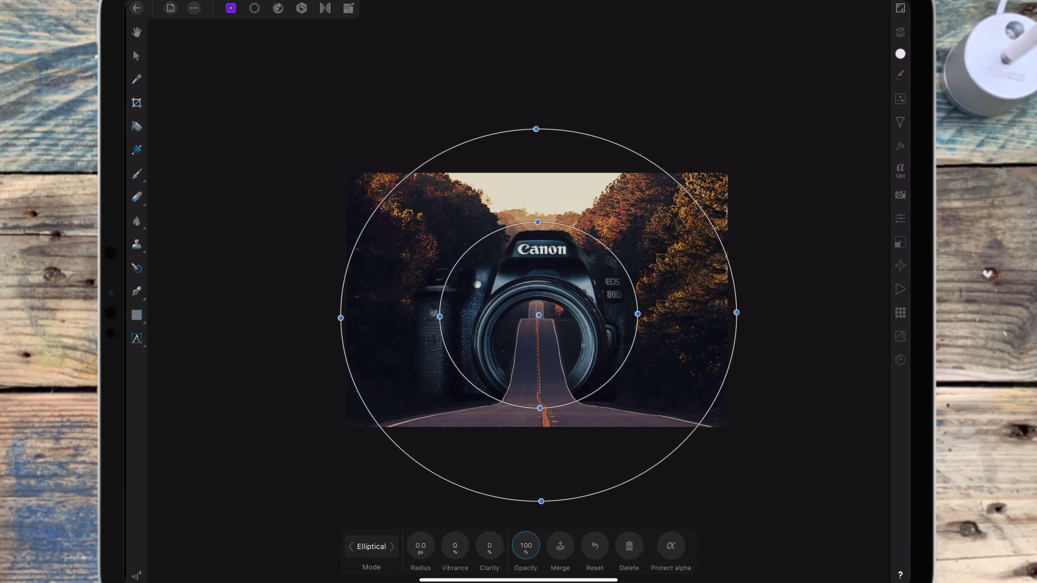
left_click_drag(735, 312, 725, 310)
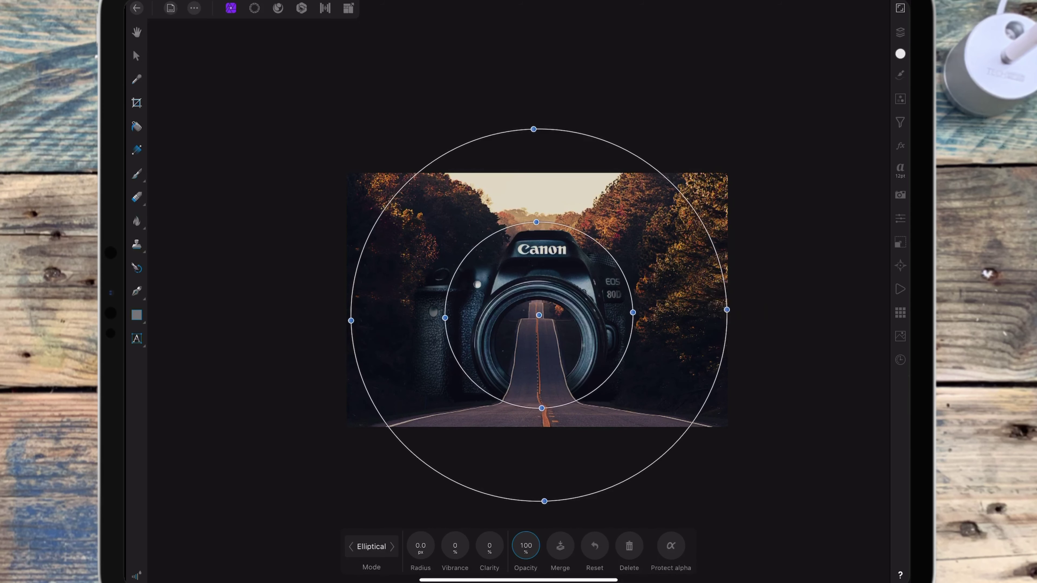
left_click_drag(533, 129, 533, 136)
left_click_drag(539, 315, 538, 321)
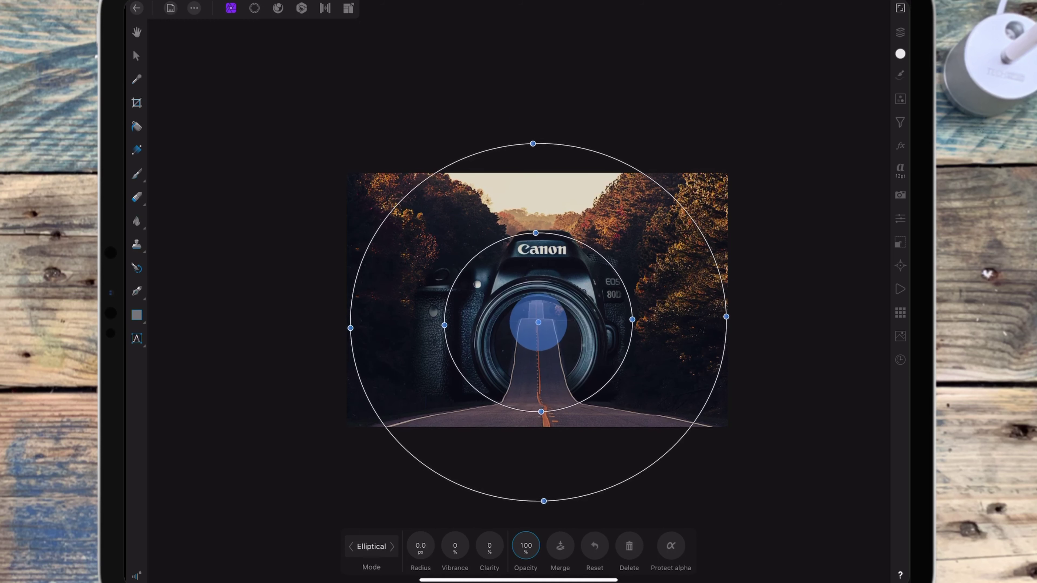
Step: Set clarity 2%, radius 9.7 px and vibrance 8%, tighten the focus area, and enable Protect alpha
mouse_move(489, 545)
left_mouse_down()
mouse_move(506, 539)
mouse_move(485, 539)
left_mouse_up()
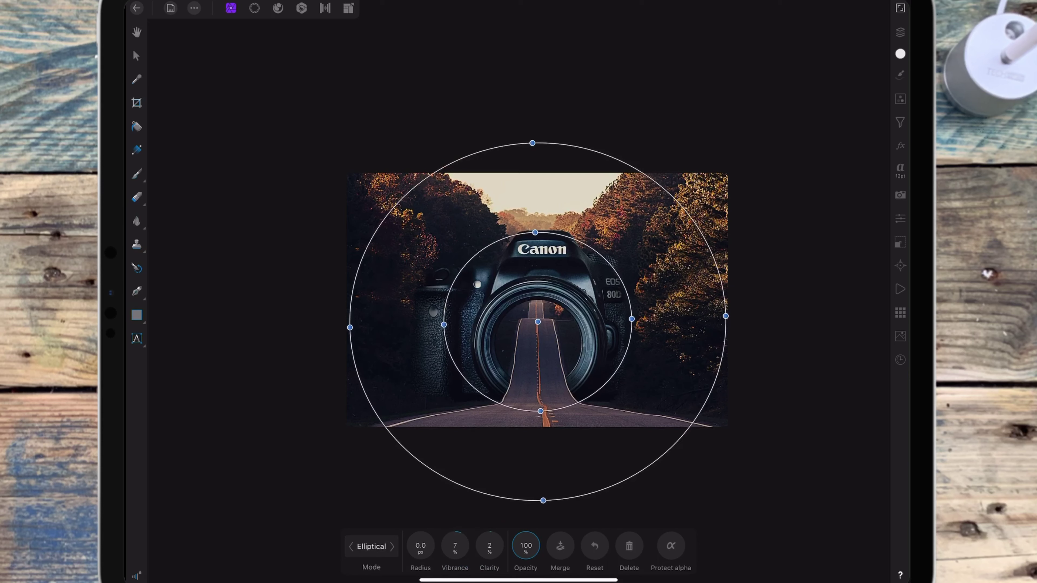
left_click_drag(420, 545, 458, 543)
left_click_drag(420, 545, 437, 543)
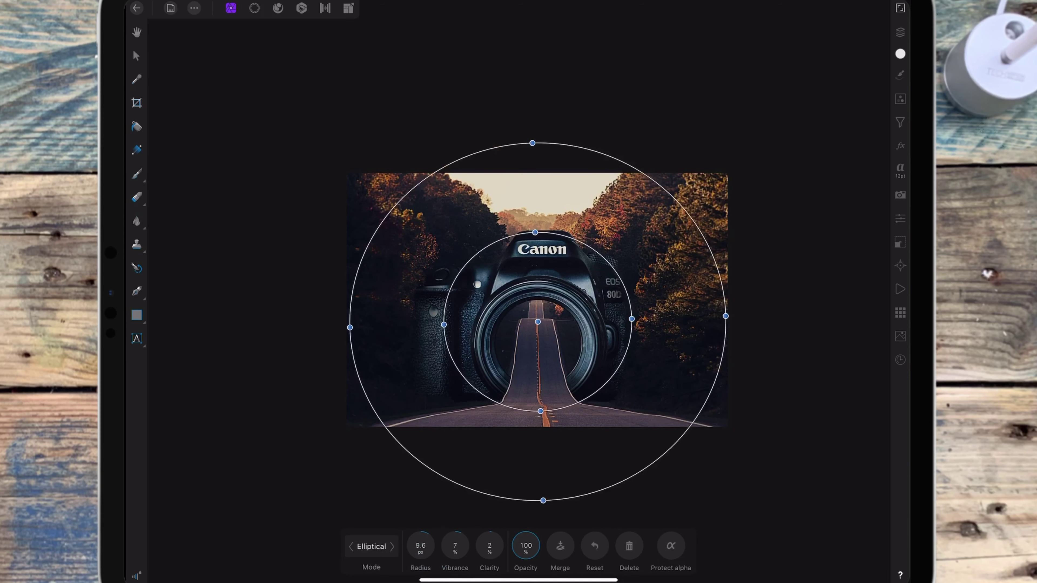
left_click_drag(631, 319, 623, 322)
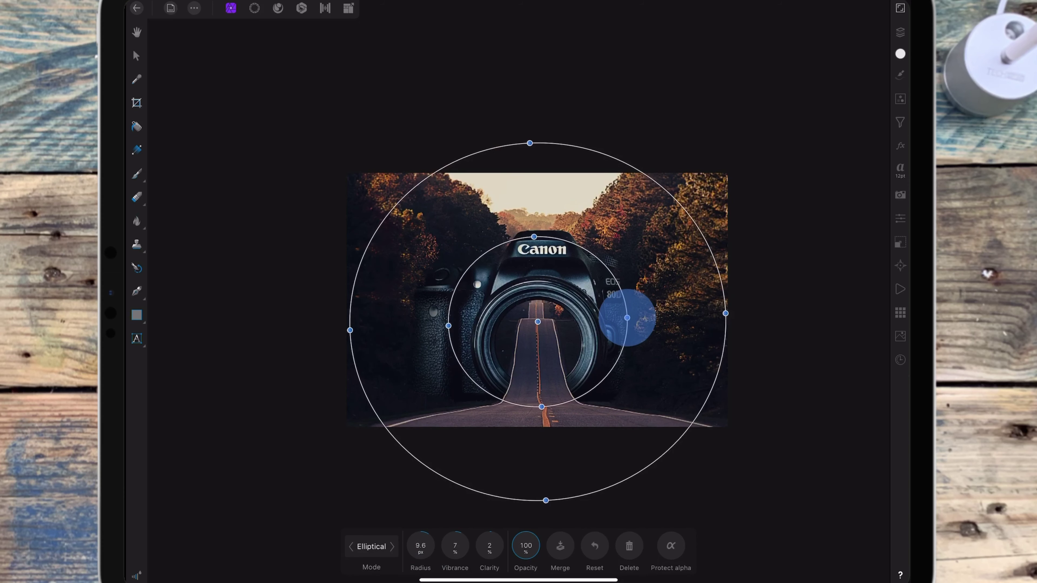
left_click_drag(537, 322, 537, 326)
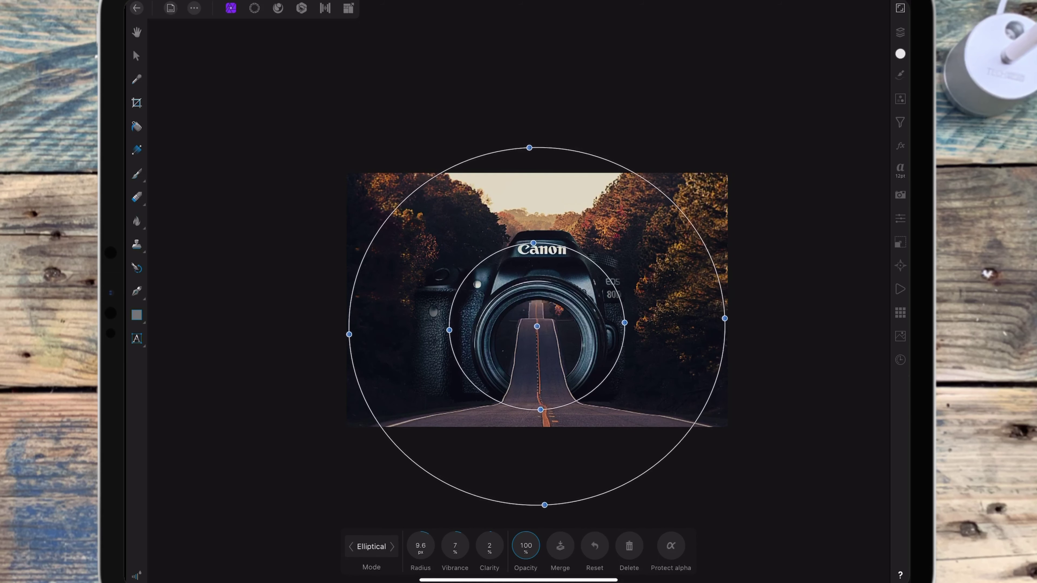
left_click_drag(418, 546, 424, 545)
left_click_drag(455, 545, 460, 546)
left_click(671, 546)
Step: Finish editing the Depth of Field Blur focus area
left_click(136, 56)
scroll(735, 282, "up", 3)
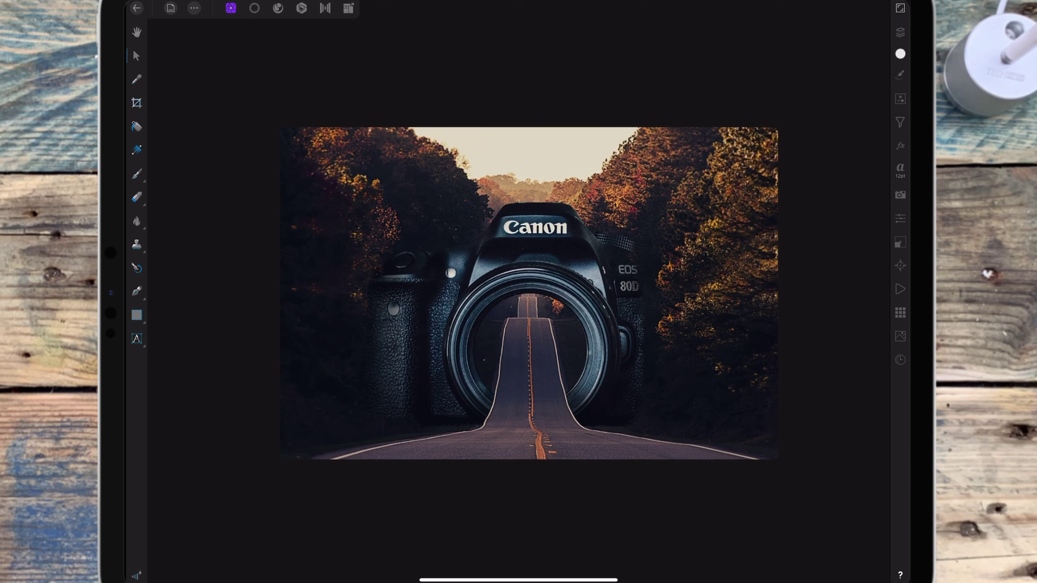
scroll(746, 278, "down", 2)
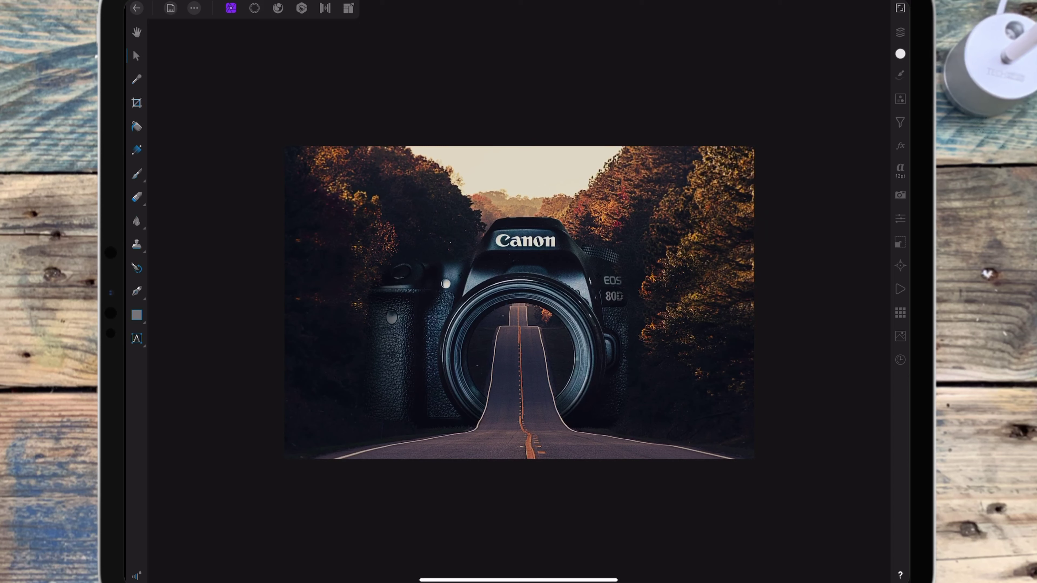
Step: Add a live Add Noise filter from the Noise category above the blur, at 5% intensity
left_click(900, 122)
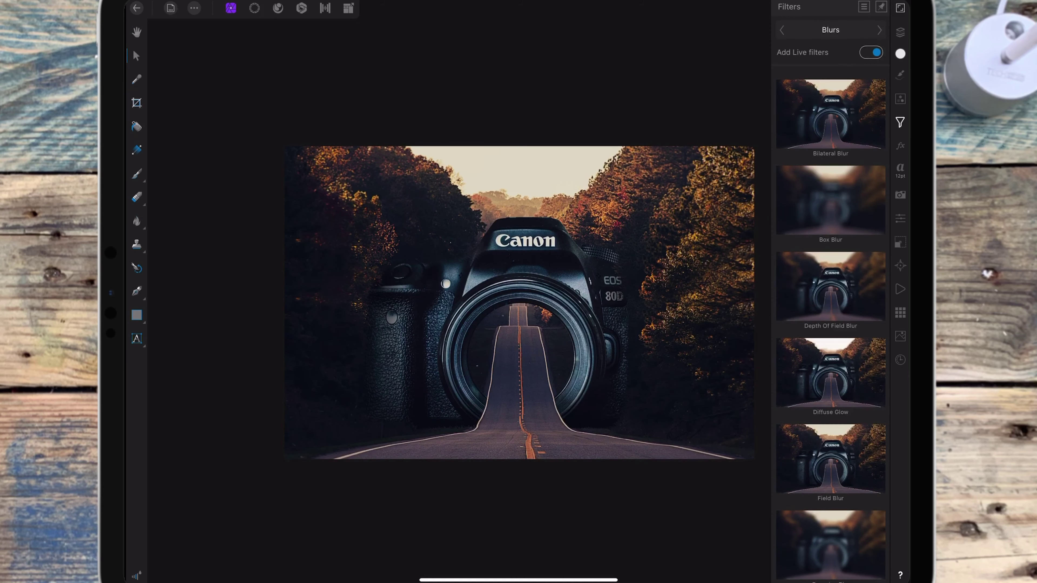
left_click(829, 29)
left_click_drag(739, 97, 738, 42)
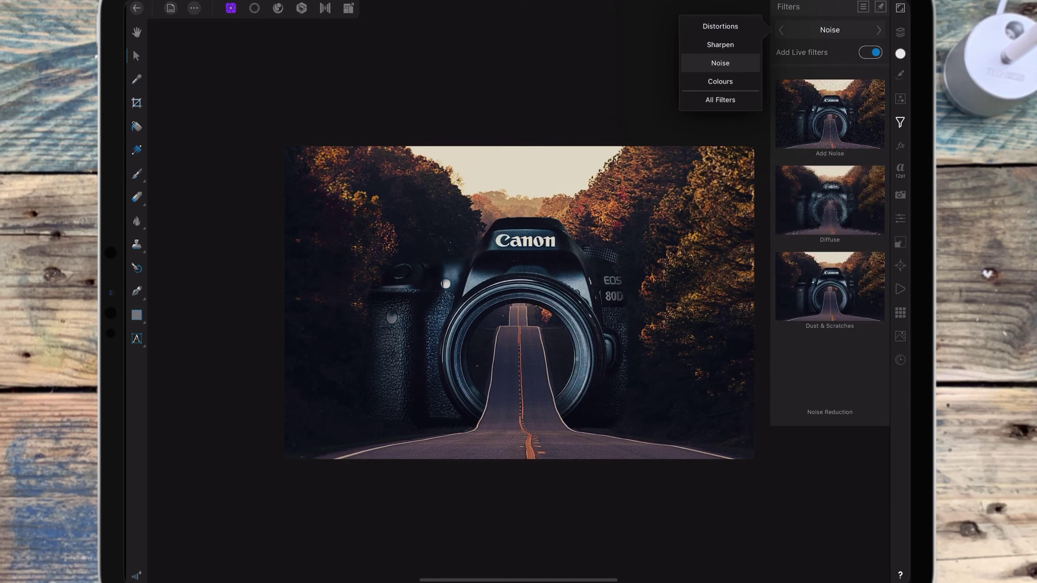
left_click(720, 63)
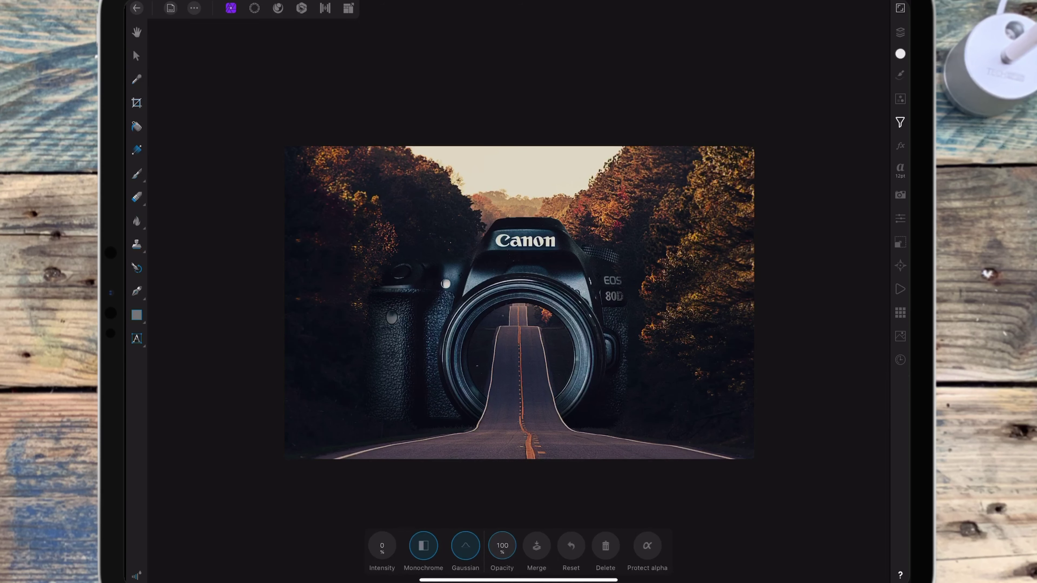
left_click(900, 32)
left_click_drag(824, 82, 829, 51)
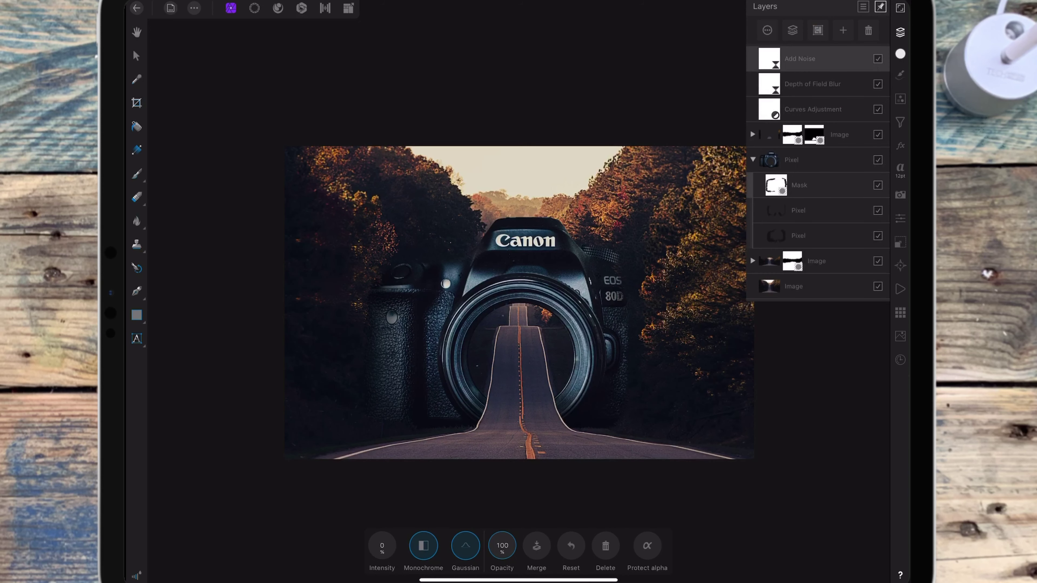
left_click_drag(382, 545, 396, 545)
scroll(645, 310, "down", 3)
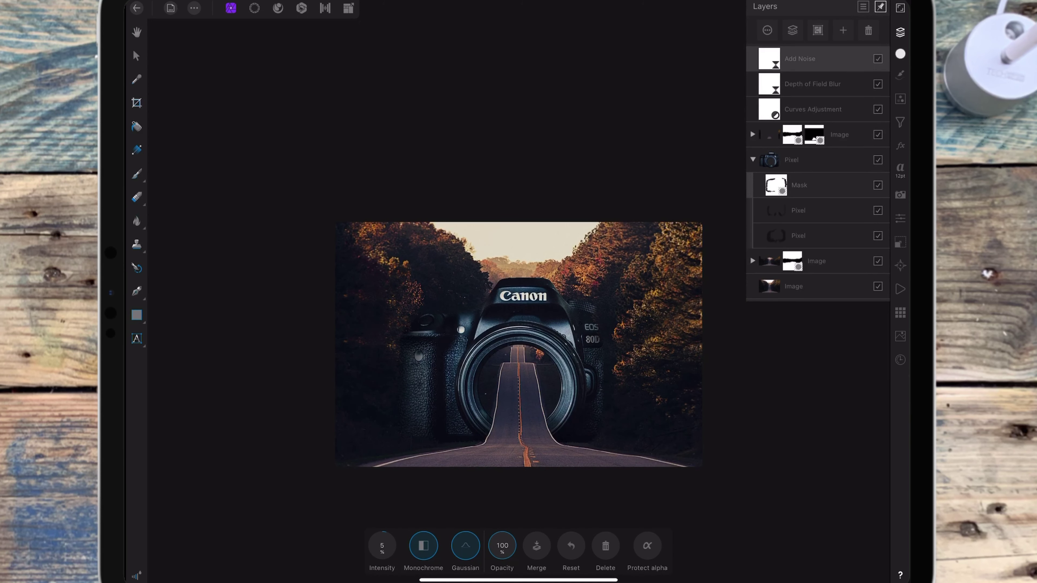
Step: Lower the Depth of Field Blur radius from 9.7 px to 4.5 px, then close the Layers panel
left_click(813, 84)
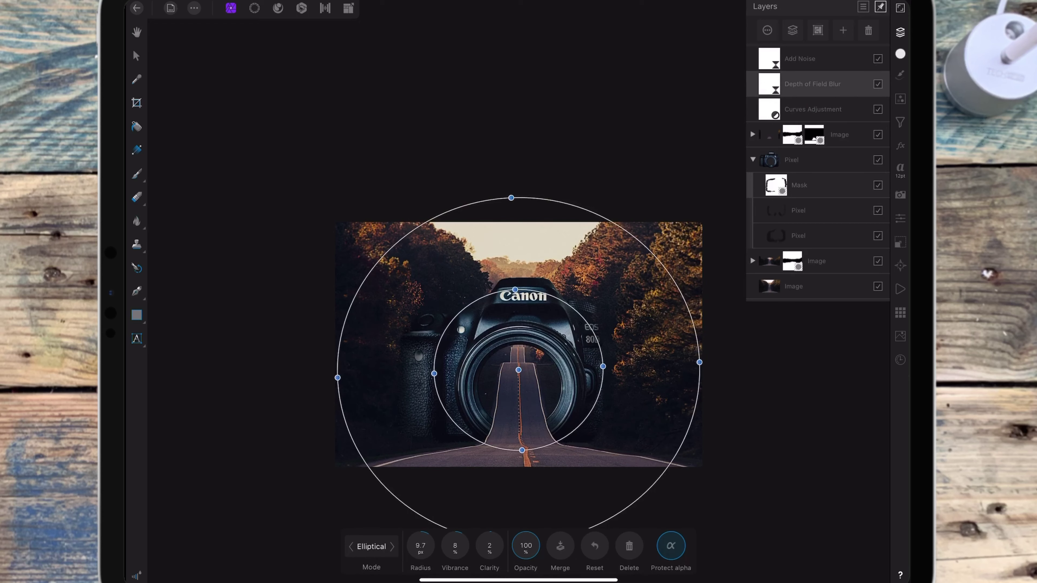
left_click_drag(421, 546, 413, 551)
left_click(215, 145)
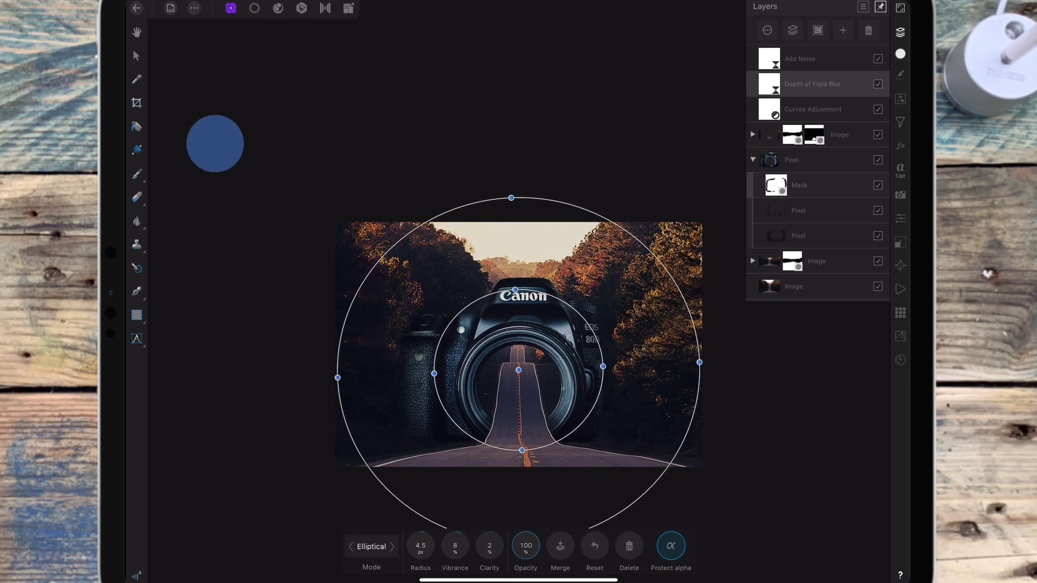
left_click(136, 55)
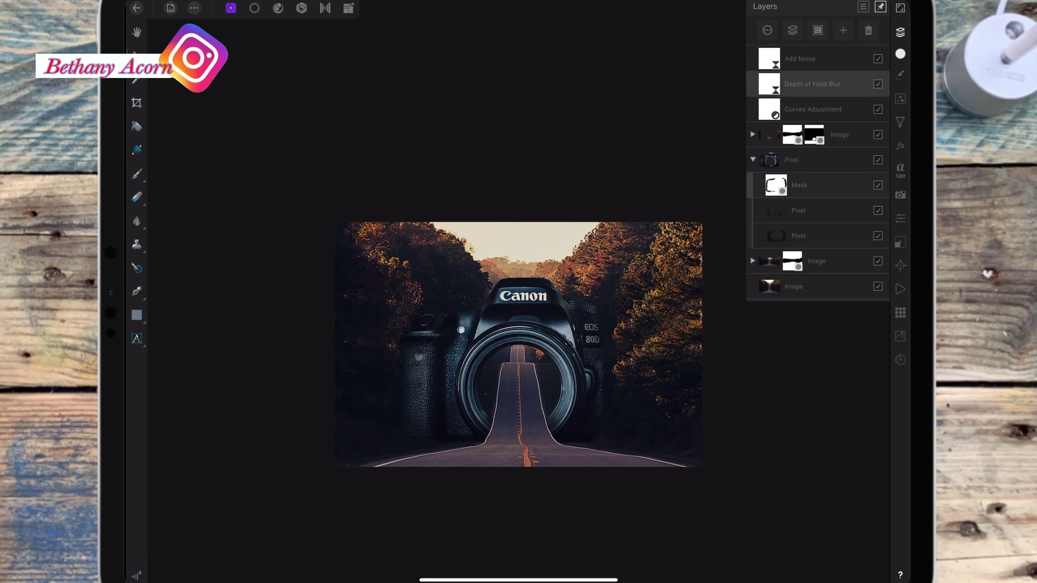
left_click(900, 32)
scroll(725, 294, "up", 3)
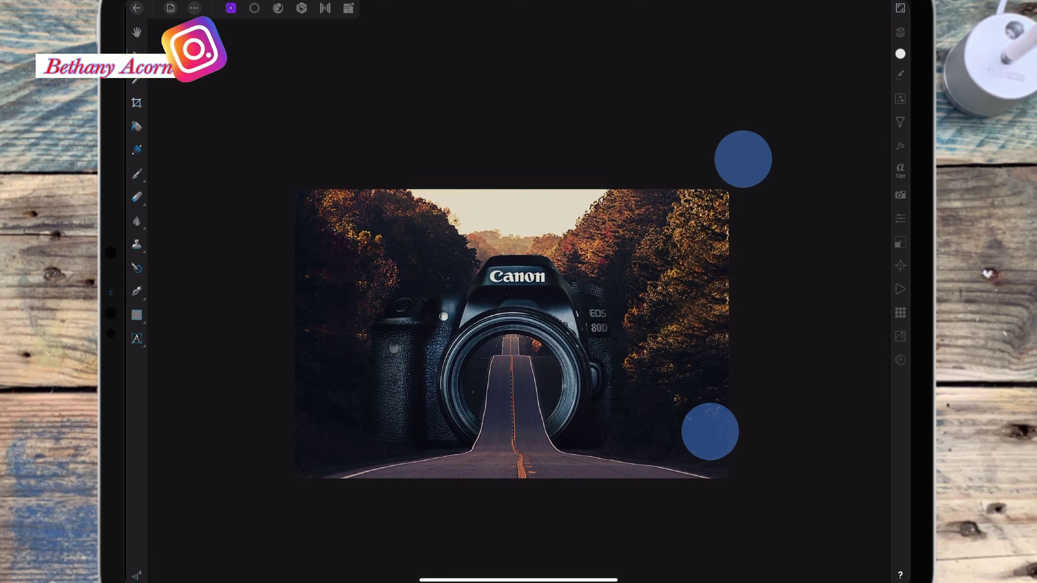